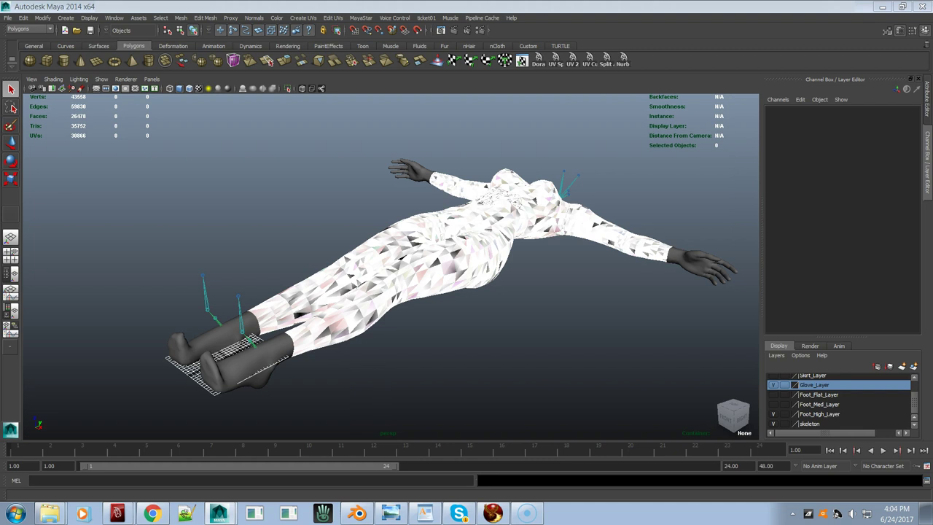
- Try adjusting the Body Fat slider in the female avatar appearance editor, and close the editor
{"action": "left_click_drag", "start_coordinate": [896, 412], "coordinate": [571, 334], "text": "alt"}
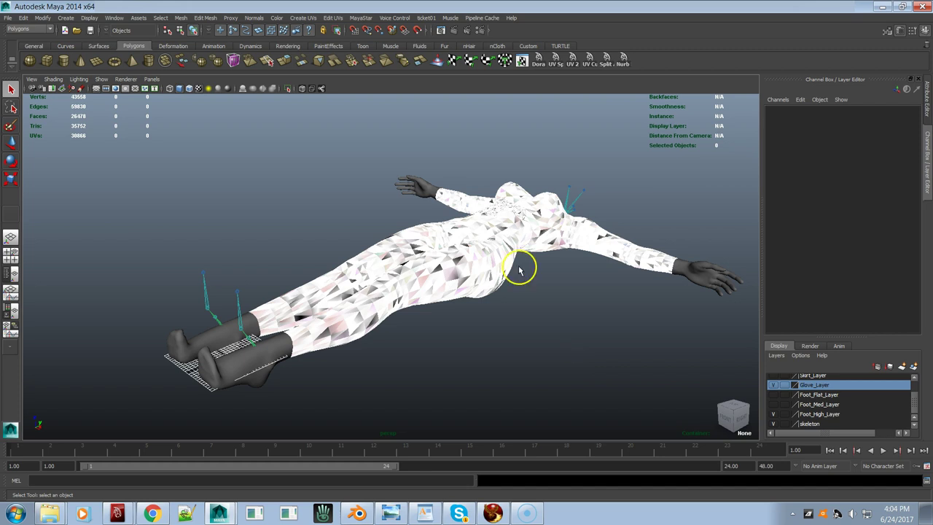
{"action": "left_click", "coordinate": [361, 22]}
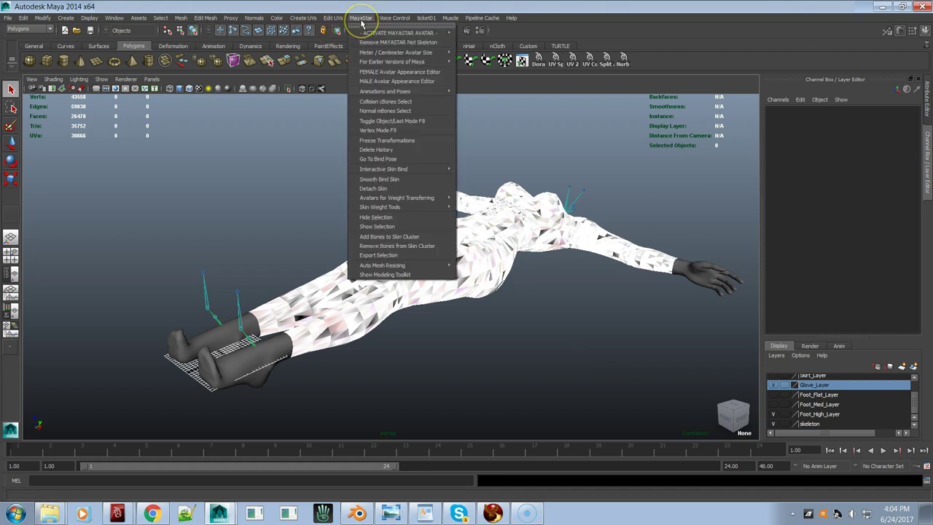
{"action": "left_click", "coordinate": [369, 72]}
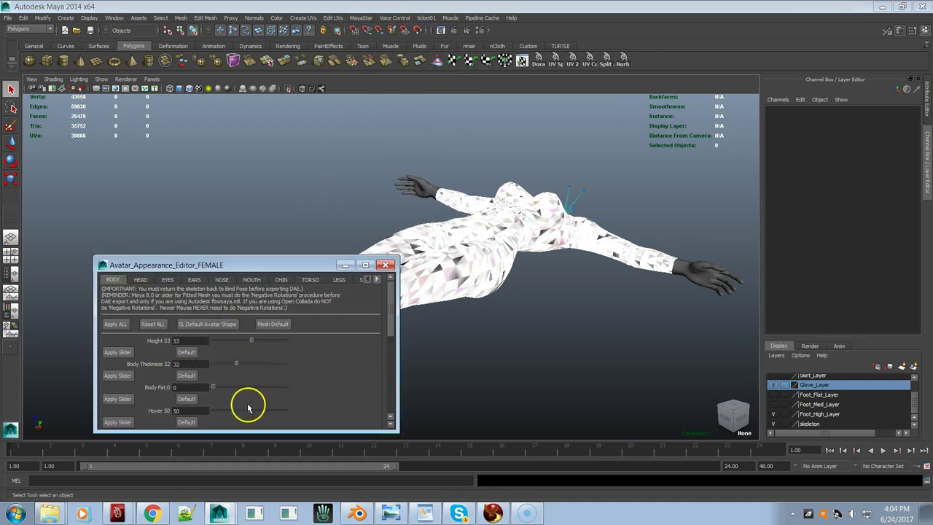
{"action": "scroll", "coordinate": [265, 396], "scroll_direction": "down", "scroll_amount": 3}
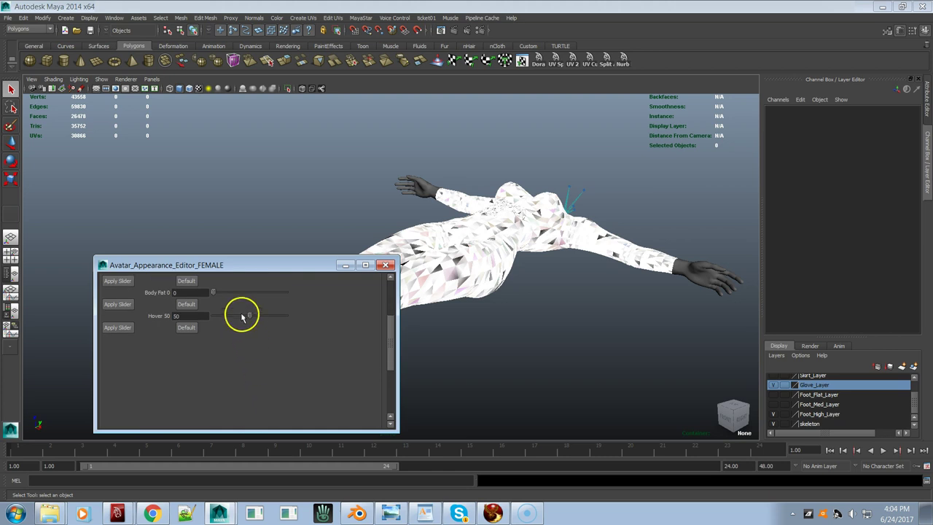
{"action": "left_click_drag", "start_coordinate": [213, 292], "coordinate": [209, 329]}
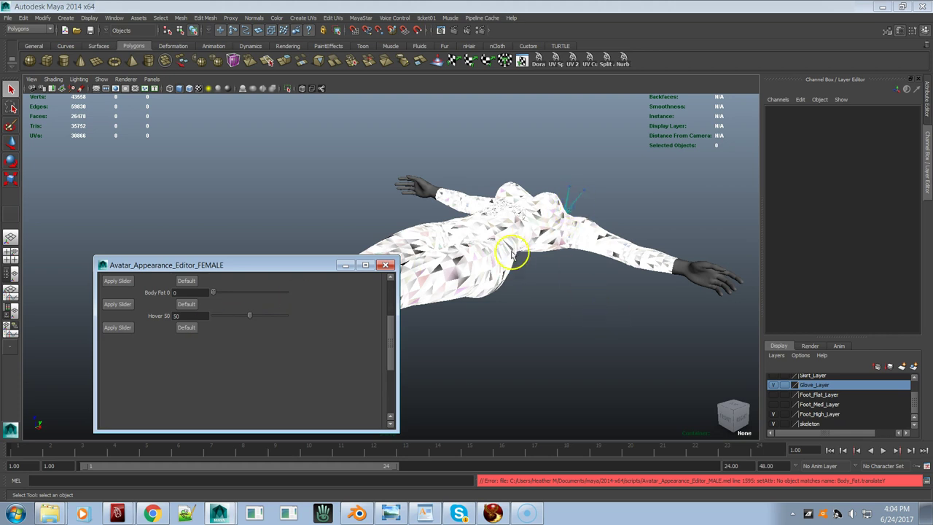
{"action": "left_click_drag", "start_coordinate": [219, 299], "coordinate": [203, 312]}
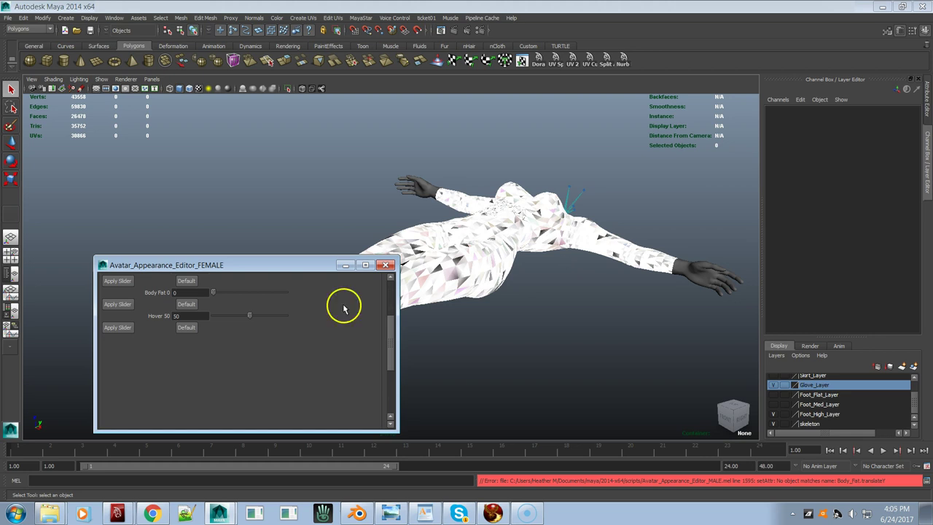
{"action": "left_click", "coordinate": [385, 266]}
- Examine the surface shading of the body mesh around the hips and legs
{"action": "left_click_drag", "start_coordinate": [409, 281], "coordinate": [358, 333], "text": "alt"}
{"action": "left_click_drag", "start_coordinate": [453, 323], "coordinate": [446, 319], "text": "alt"}
{"action": "left_click", "coordinate": [451, 320]}
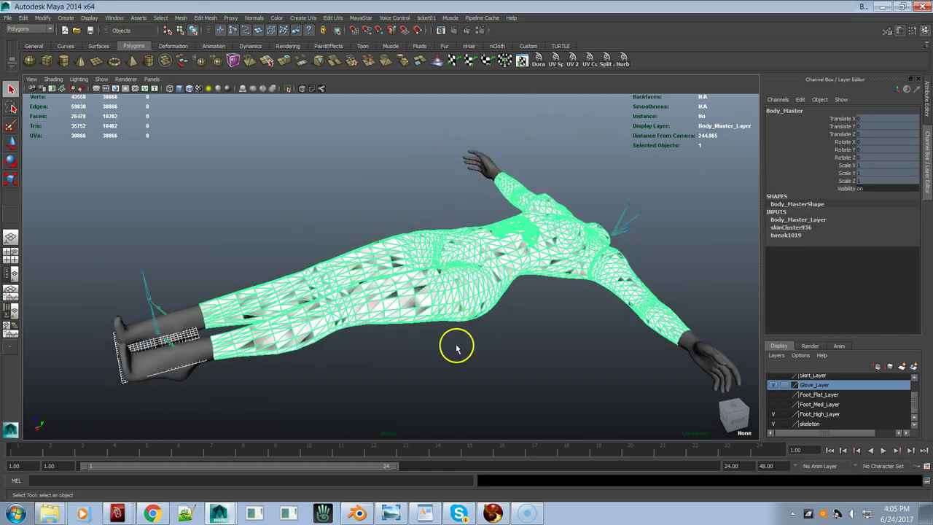
{"action": "left_click_drag", "start_coordinate": [457, 350], "coordinate": [439, 359], "text": "alt"}
{"action": "right_click_drag", "start_coordinate": [454, 346], "coordinate": [635, 360], "text": "alt"}
{"action": "left_click", "coordinate": [627, 363]}
{"action": "left_click_drag", "start_coordinate": [627, 363], "coordinate": [583, 346], "text": "alt"}
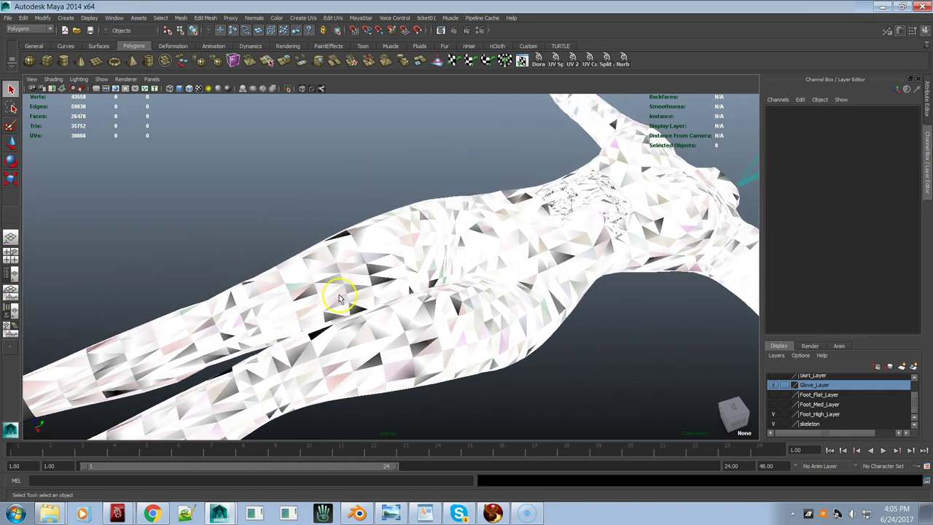
- Select the body mesh and assign an existing plain grey material to it
{"action": "left_click", "coordinate": [449, 303]}
{"action": "left_click_drag", "start_coordinate": [493, 317], "coordinate": [410, 216], "text": "alt"}
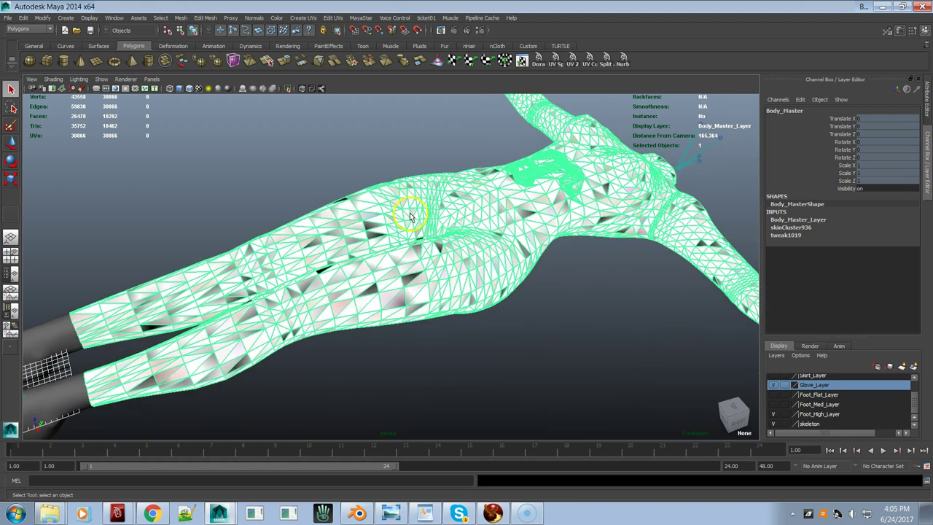
{"action": "right_click", "coordinate": [436, 278]}
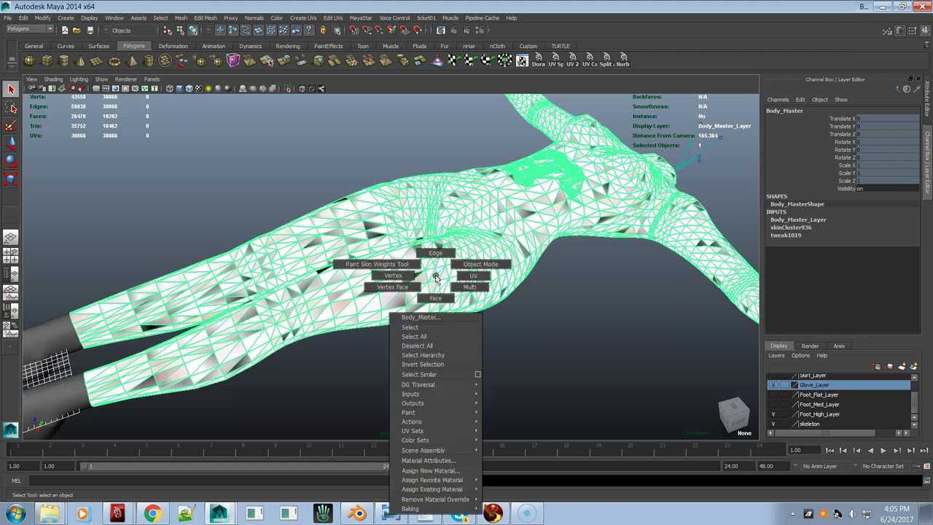
{"action": "right_click_drag", "start_coordinate": [419, 438], "coordinate": [491, 490]}
{"action": "left_click", "coordinate": [481, 415]}
- Select the body mesh and turn on the display of its vertex normals
{"action": "left_click_drag", "start_coordinate": [343, 202], "coordinate": [419, 271], "text": "alt"}
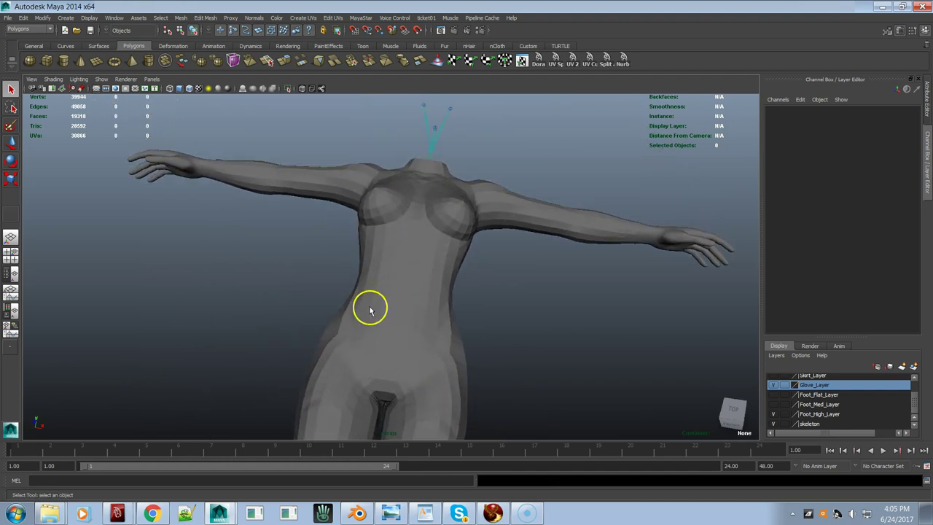
{"action": "left_click_drag", "start_coordinate": [415, 315], "coordinate": [389, 229], "text": "alt"}
{"action": "left_click", "coordinate": [387, 369]}
{"action": "scroll", "coordinate": [376, 367], "scroll_direction": "up", "scroll_amount": 3}
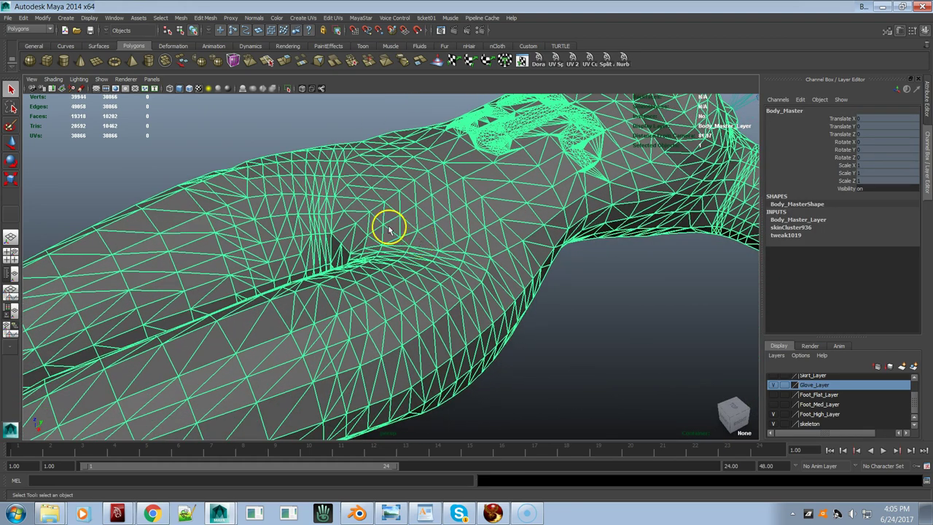
{"action": "left_click", "coordinate": [117, 19]}
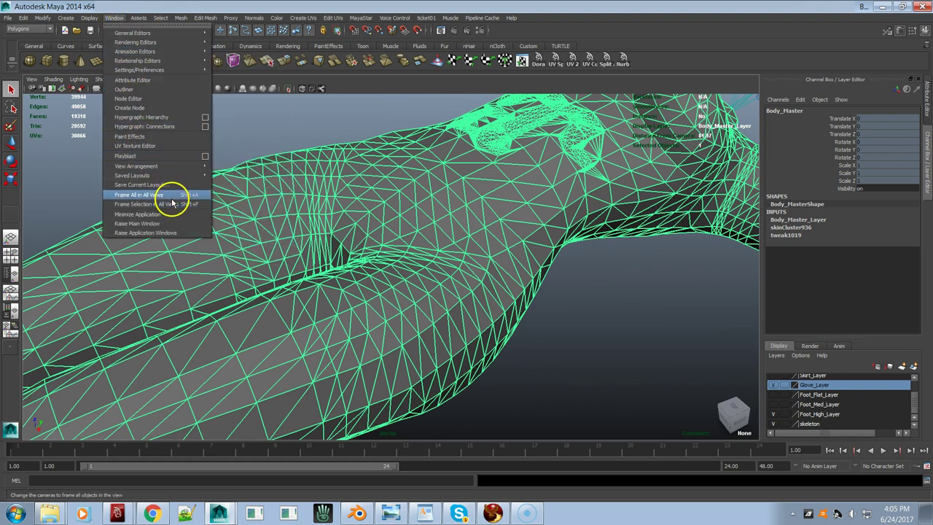
{"action": "mouse_move", "coordinate": [90, 19]}
{"action": "mouse_move", "coordinate": [99, 110]}
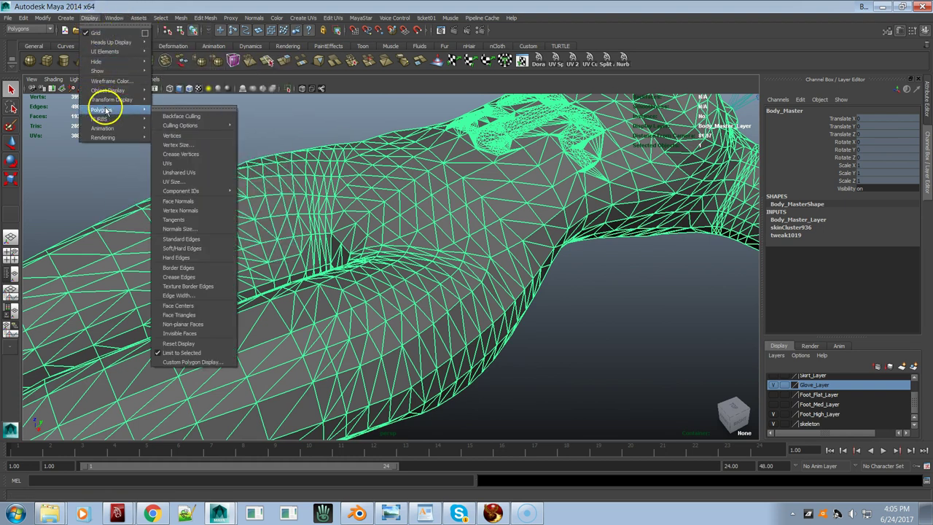
{"action": "left_click", "coordinate": [194, 211]}
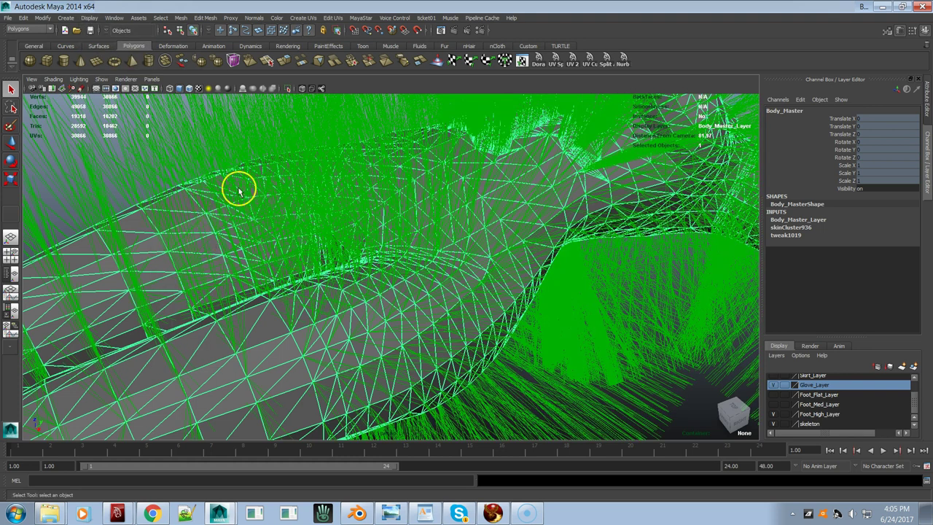
- Set the display size of the body mesh's normals to 0.05
{"action": "left_click", "coordinate": [92, 19]}
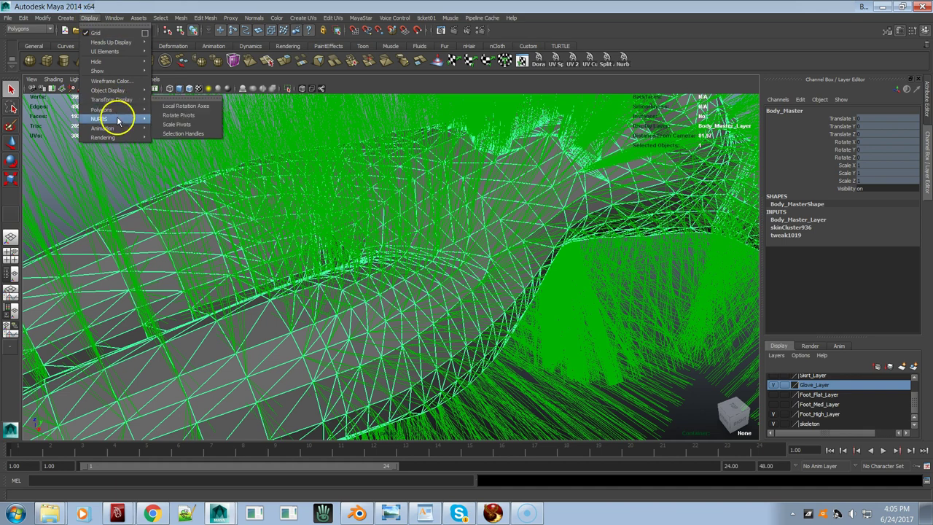
{"action": "mouse_move", "coordinate": [115, 111]}
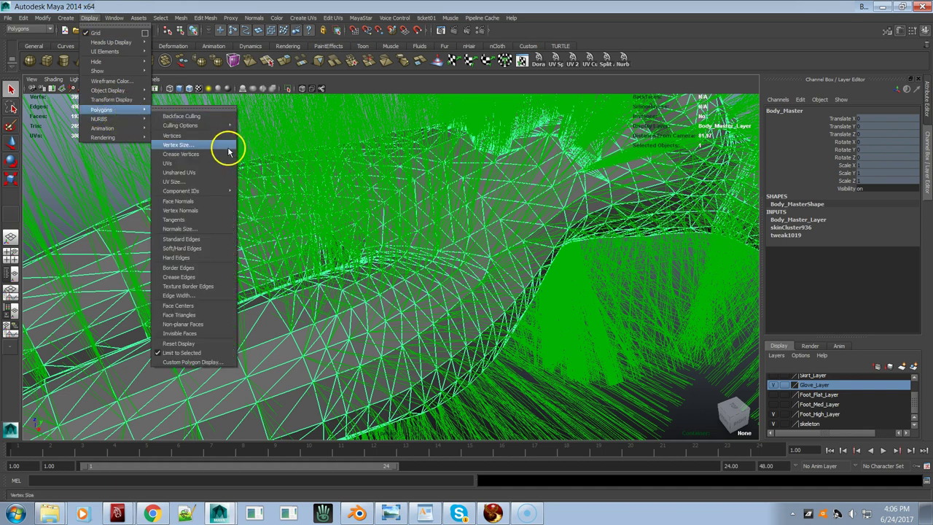
{"action": "mouse_move", "coordinate": [217, 193]}
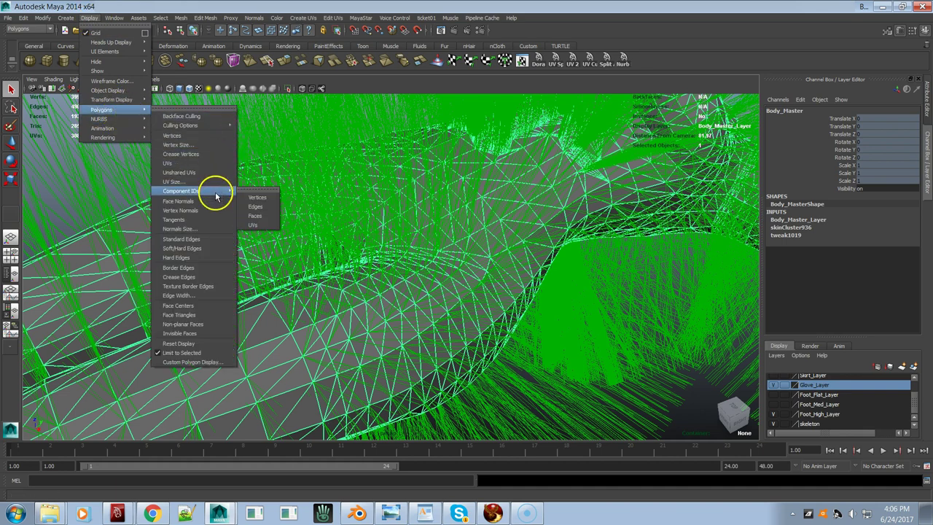
{"action": "left_click", "coordinate": [204, 232]}
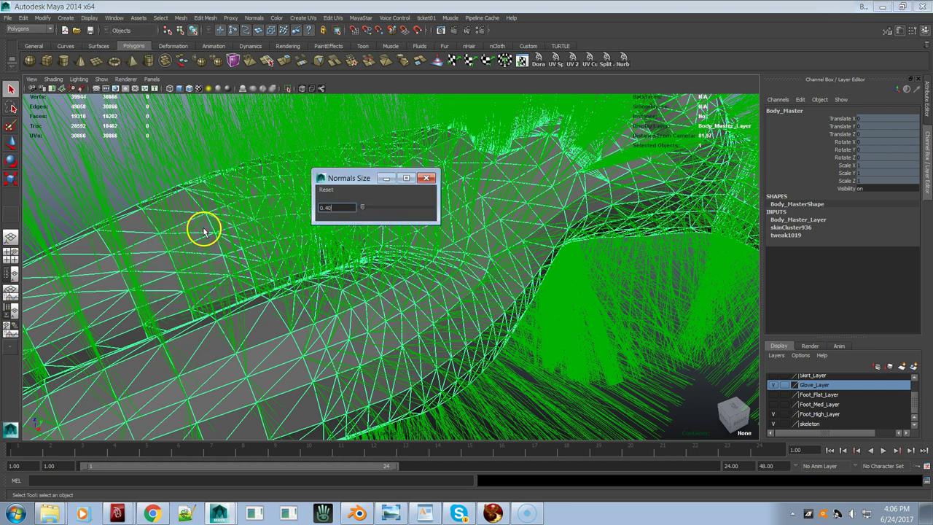
{"action": "left_click_drag", "start_coordinate": [363, 209], "coordinate": [360, 209]}
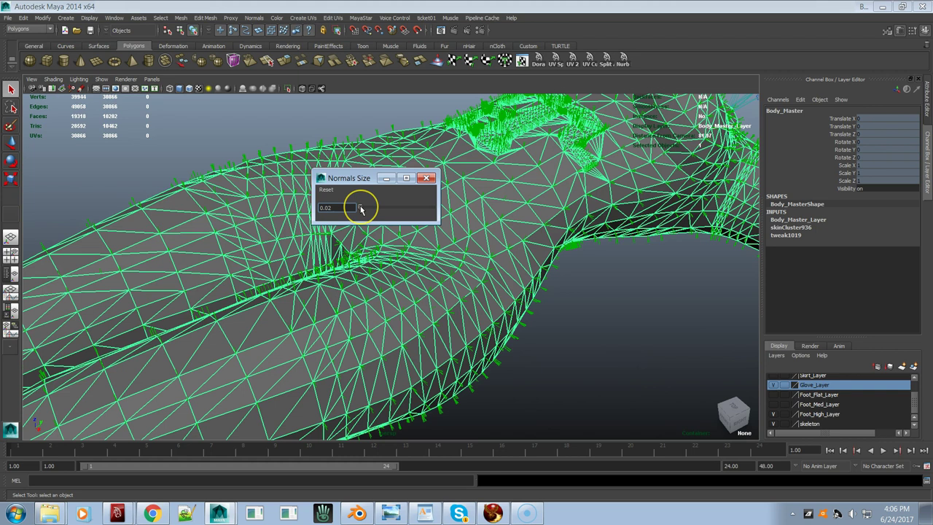
{"action": "left_click", "coordinate": [366, 208]}
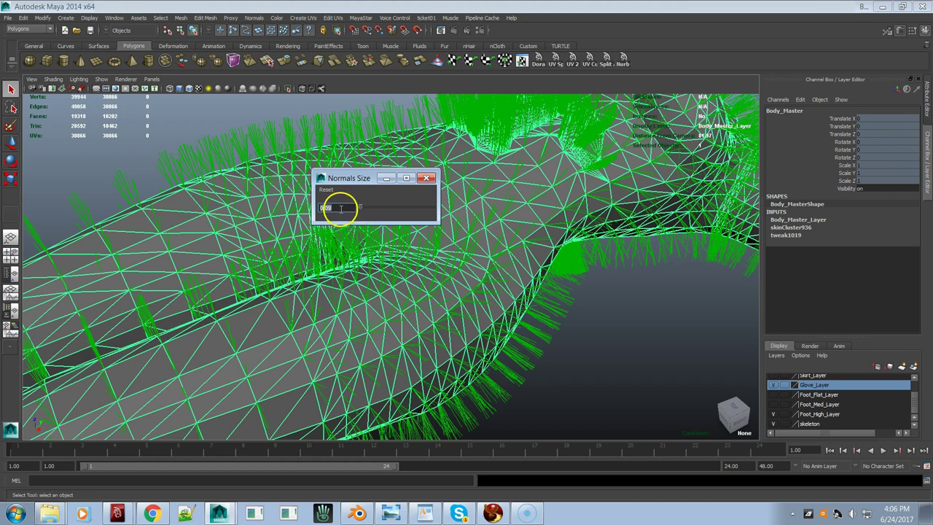
{"action": "left_click", "coordinate": [345, 205]}
{"action": "type", "text": ".05"}
{"action": "key", "text": "Return"}
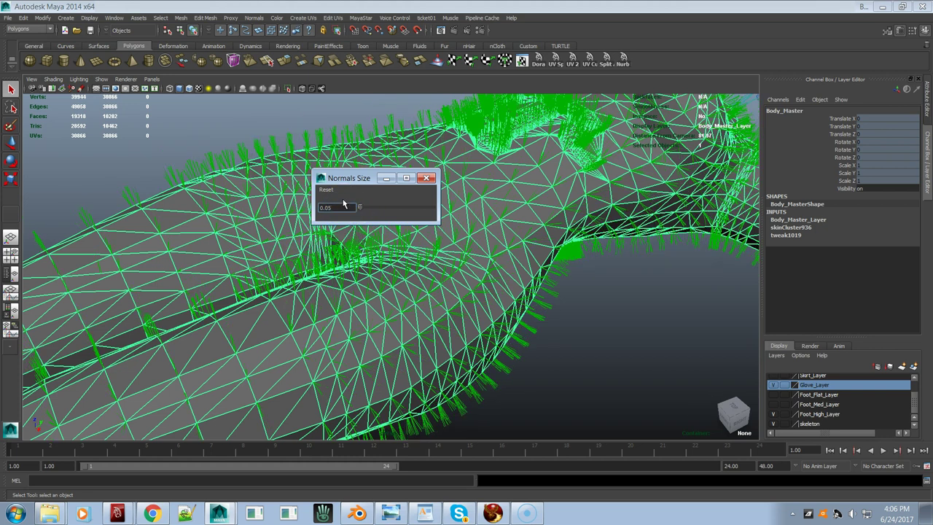
{"action": "left_click", "coordinate": [426, 178]}
- Switch the body mesh to vertex mode, select a vertex point on the upper thigh and frame it
{"action": "left_click_drag", "start_coordinate": [425, 184], "coordinate": [354, 239], "text": "alt"}
{"action": "right_click_drag", "start_coordinate": [353, 239], "coordinate": [375, 270], "text": "alt"}
{"action": "left_click_drag", "start_coordinate": [212, 327], "coordinate": [476, 329], "text": "alt"}
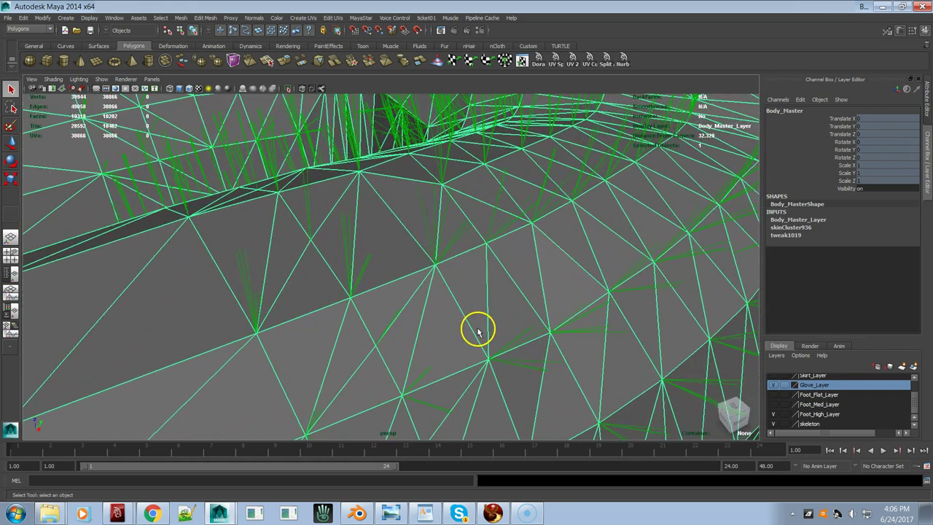
{"action": "left_click_drag", "start_coordinate": [229, 323], "coordinate": [391, 286], "text": "alt"}
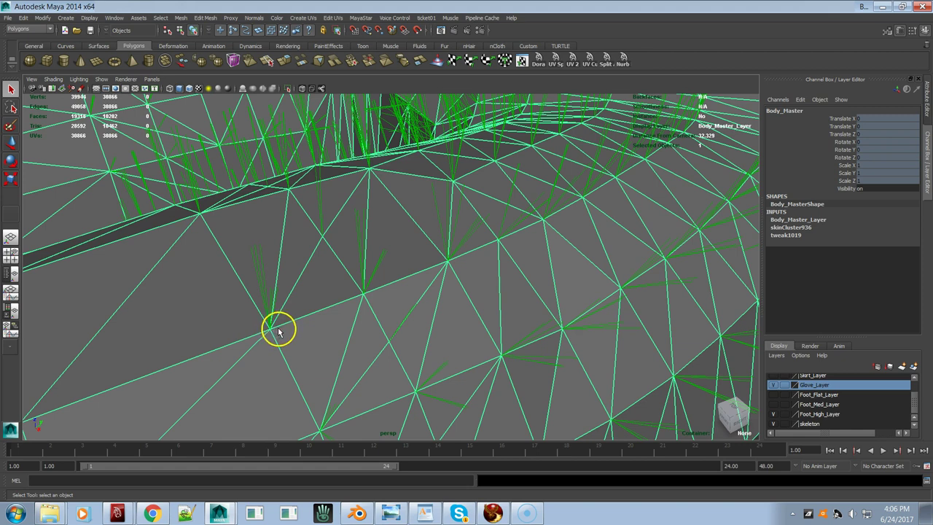
{"action": "right_click", "coordinate": [300, 330]}
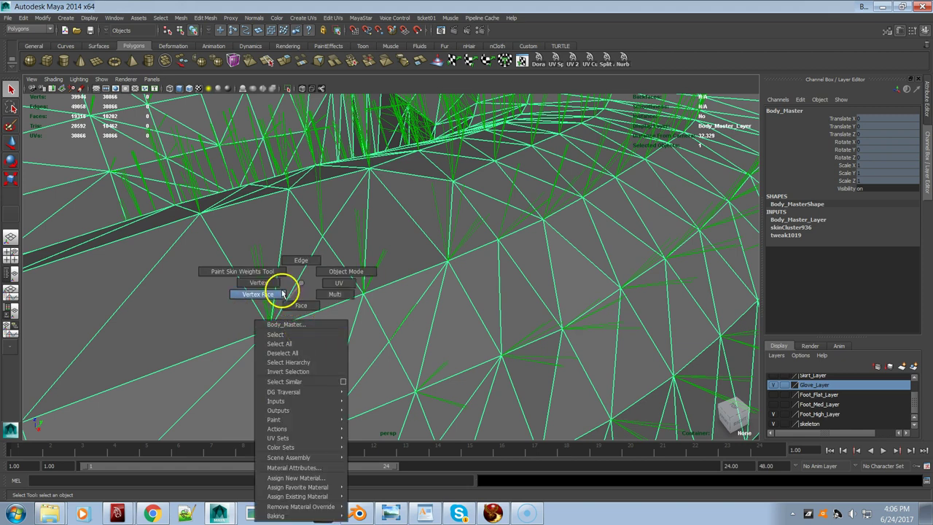
{"action": "left_click", "coordinate": [258, 283]}
{"action": "left_click", "coordinate": [267, 335]}
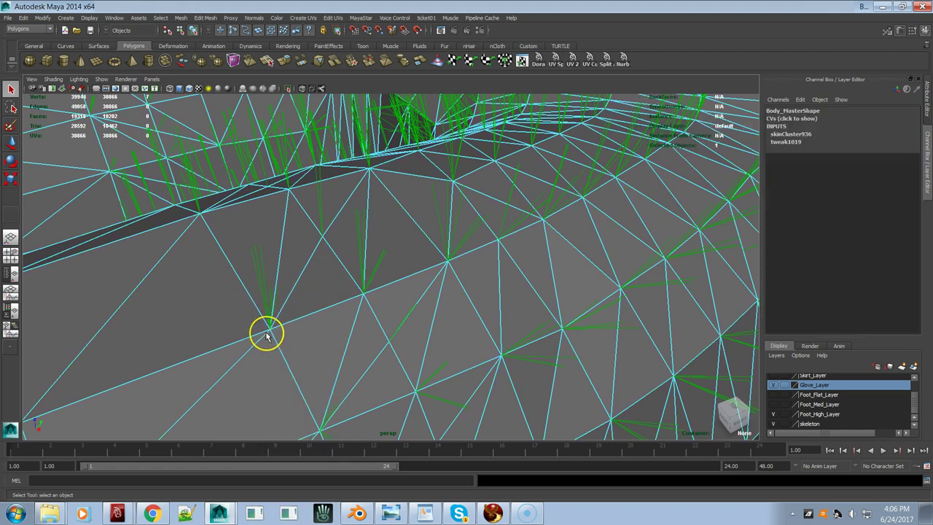
{"action": "key", "text": "f"}
- Examine the normals and selected vertex count at the framed point, and compare the normals across the whole body mesh
{"action": "left_click_drag", "start_coordinate": [281, 332], "coordinate": [444, 250], "text": "alt"}
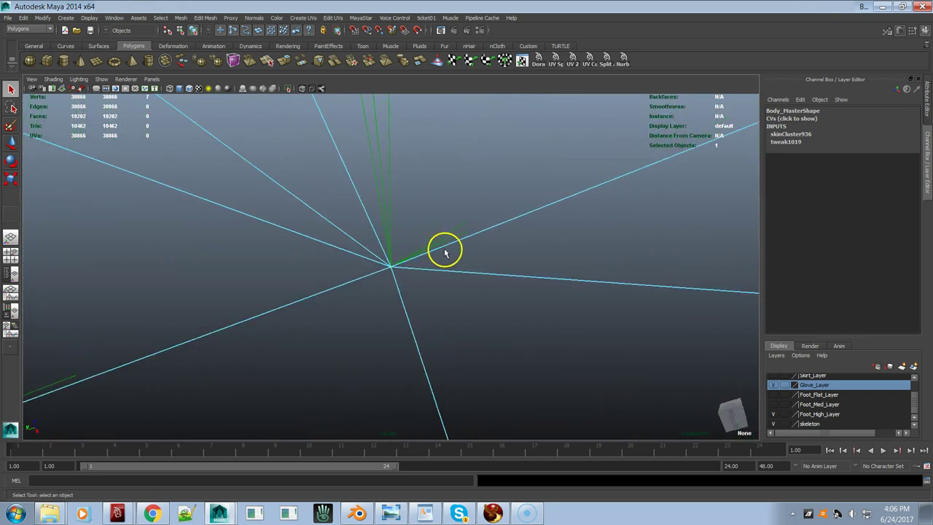
{"action": "left_click_drag", "start_coordinate": [204, 262], "coordinate": [246, 229], "text": "alt"}
{"action": "left_click", "coordinate": [398, 230]}
{"action": "left_click_drag", "start_coordinate": [489, 215], "coordinate": [340, 313]}
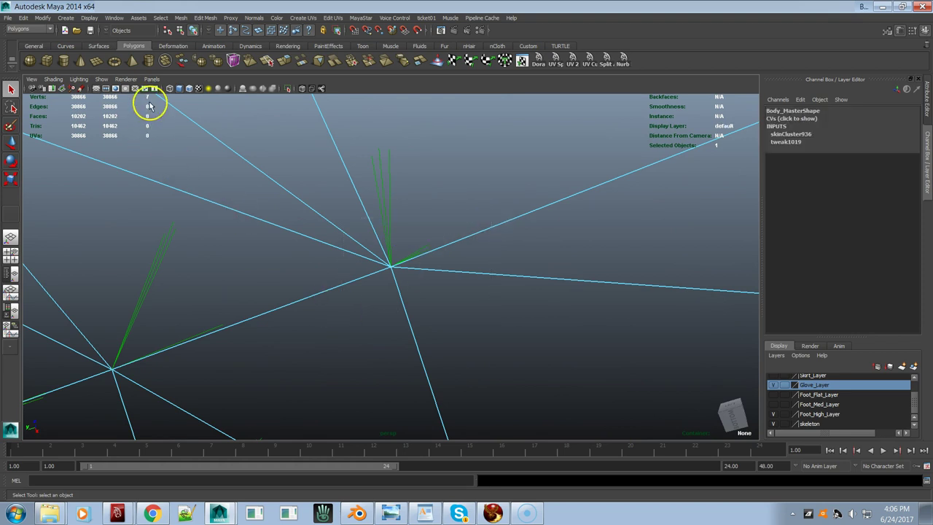
{"action": "left_click_drag", "start_coordinate": [417, 228], "coordinate": [394, 327], "text": "alt"}
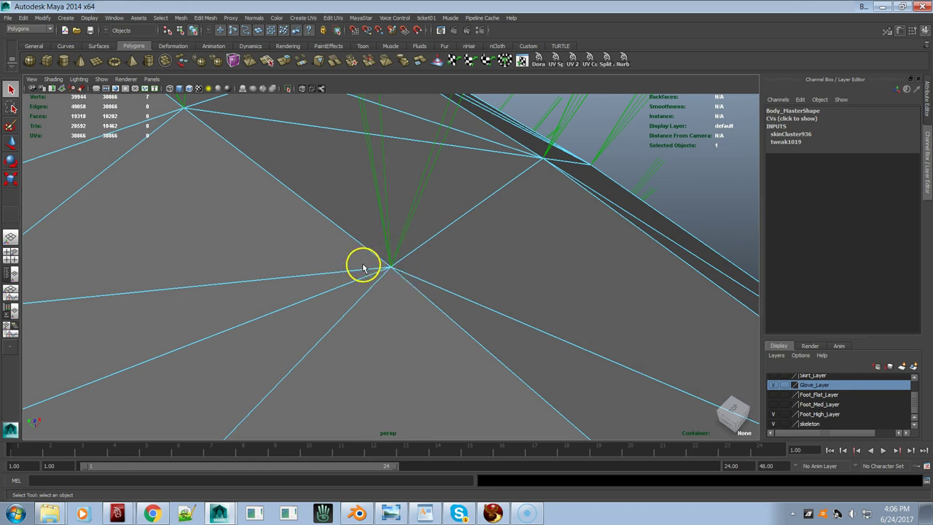
{"action": "right_click_drag", "start_coordinate": [417, 267], "coordinate": [169, 170], "text": "alt"}
{"action": "left_click_drag", "start_coordinate": [169, 170], "coordinate": [317, 247], "text": "alt"}
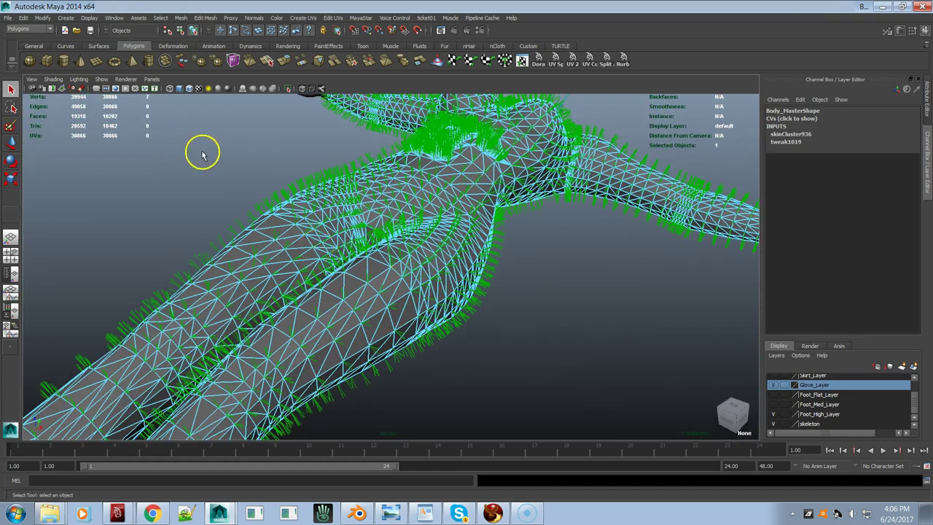
{"action": "scroll", "coordinate": [390, 200], "scroll_direction": "down", "scroll_amount": 6}
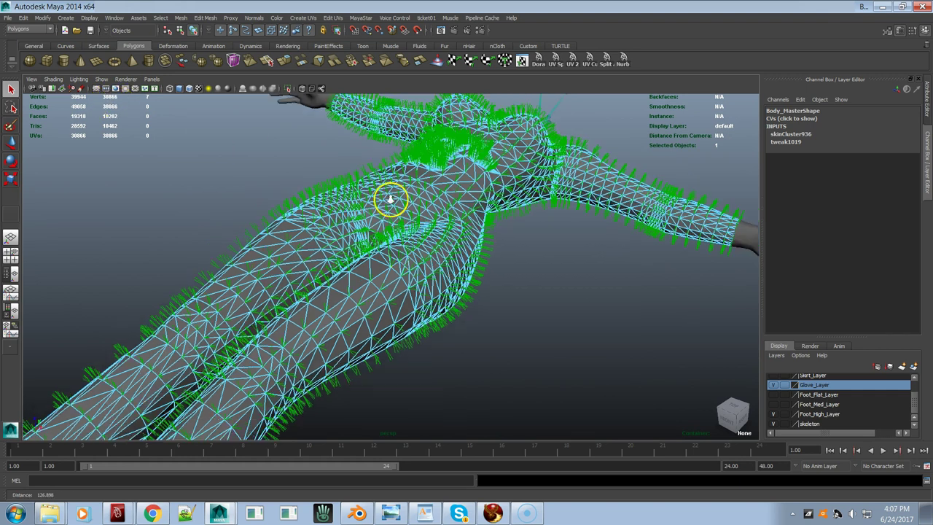
{"action": "left_click_drag", "start_coordinate": [377, 170], "coordinate": [387, 250], "text": "alt"}
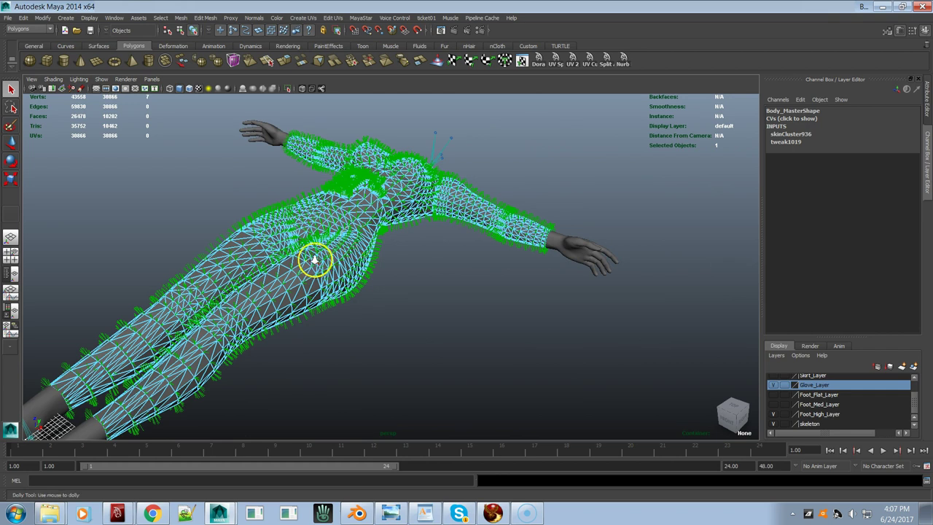
{"action": "right_click_drag", "start_coordinate": [312, 260], "coordinate": [413, 254], "text": "alt"}
{"action": "right_click_drag", "start_coordinate": [285, 250], "coordinate": [296, 286], "text": "alt"}
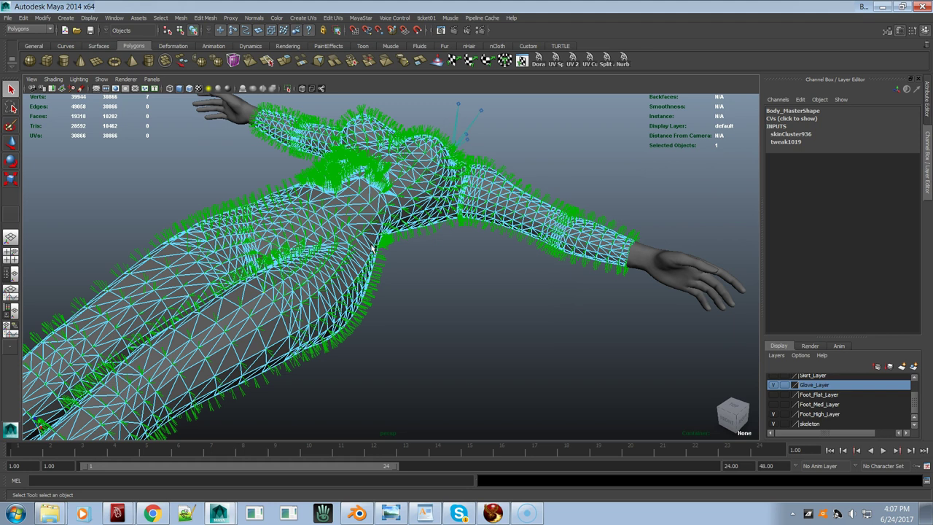
- Return the body mesh to object selection and turn off the display of its vertex normals
{"action": "right_click_drag", "start_coordinate": [374, 248], "coordinate": [391, 234]}
{"action": "left_click", "coordinate": [373, 252]}
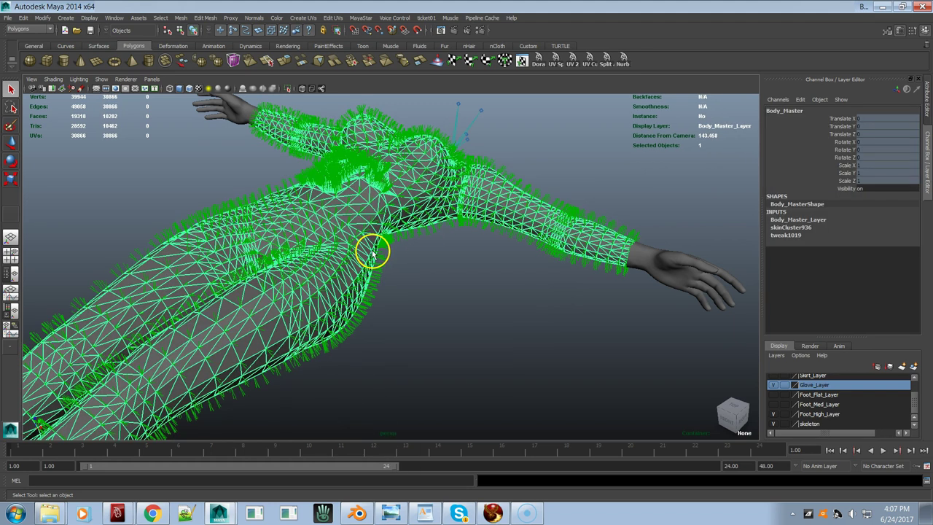
{"action": "left_click", "coordinate": [89, 17]}
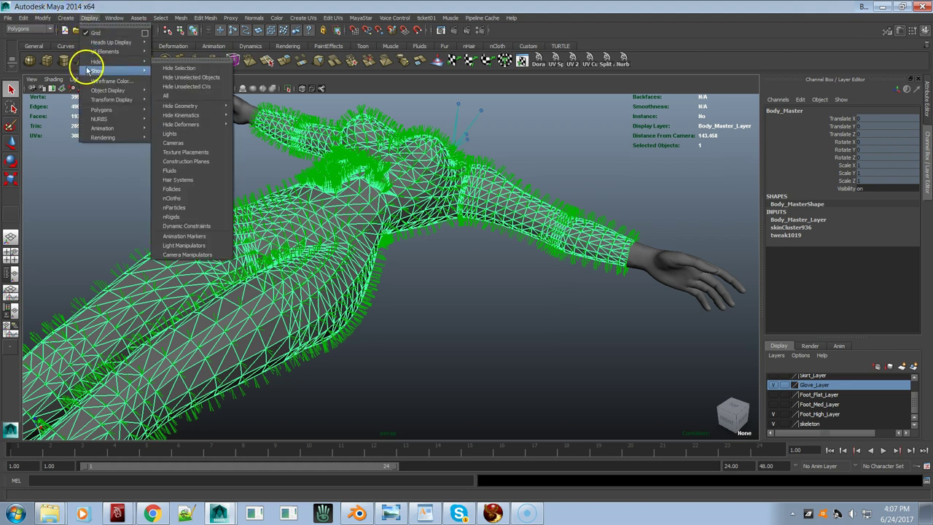
{"action": "mouse_move", "coordinate": [118, 107]}
{"action": "mouse_move", "coordinate": [201, 128]}
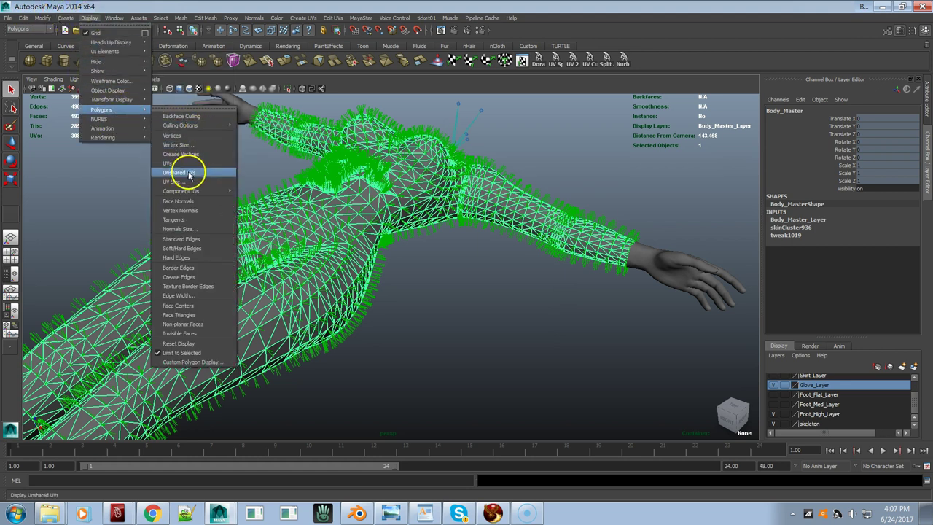
{"action": "left_click", "coordinate": [185, 210]}
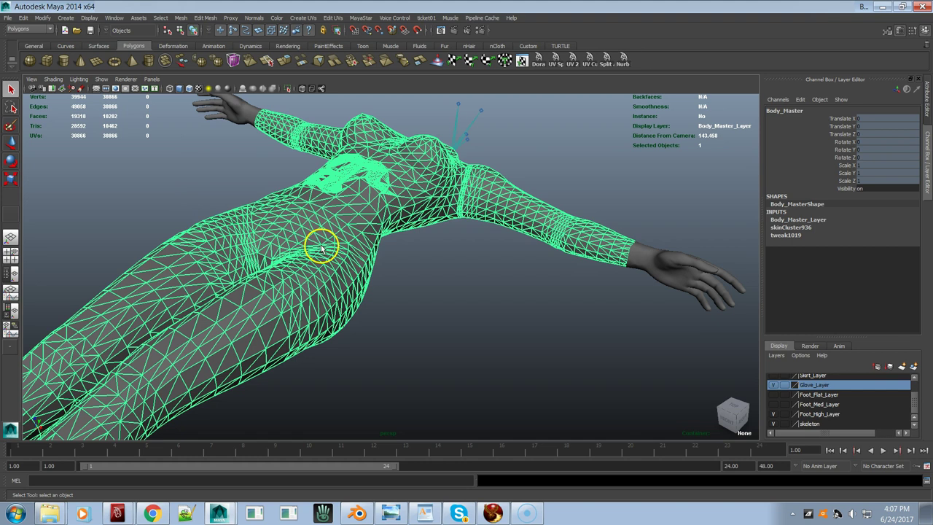
- Merge the duplicate vertices of the whole body mesh
{"action": "left_click", "coordinate": [198, 18]}
{"action": "mouse_move", "coordinate": [9, 17]}
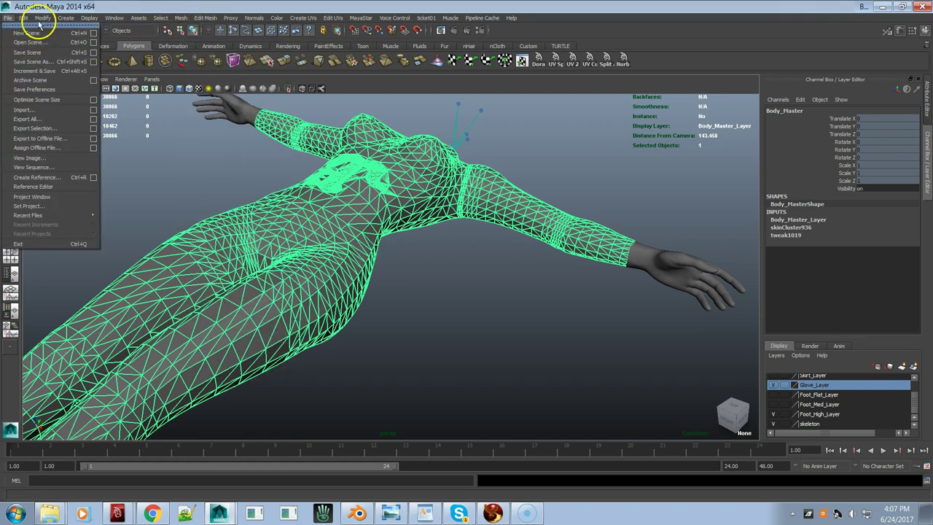
{"action": "mouse_move", "coordinate": [42, 18]}
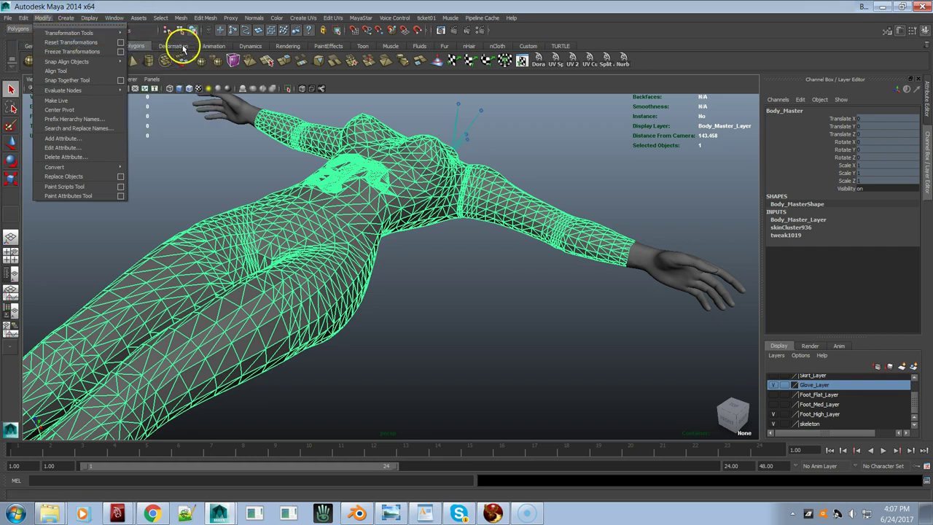
{"action": "mouse_move", "coordinate": [208, 17]}
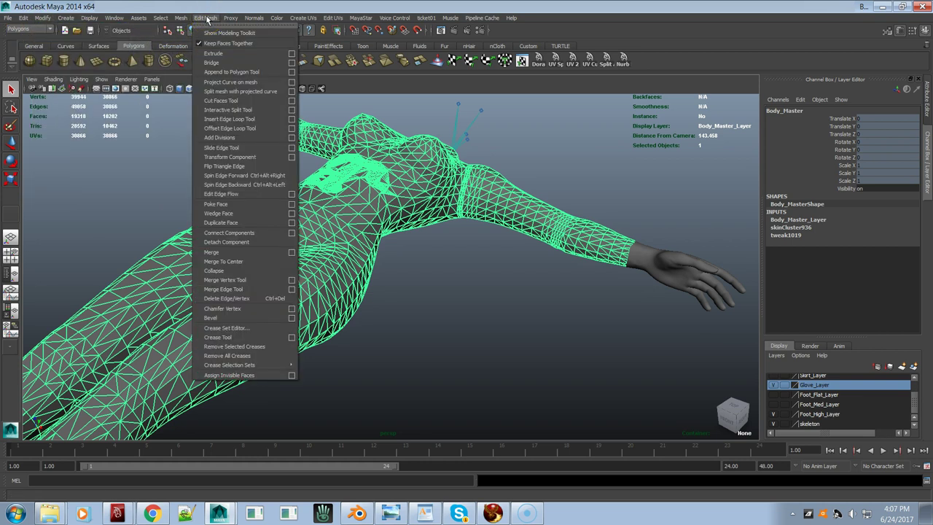
{"action": "left_click", "coordinate": [211, 252]}
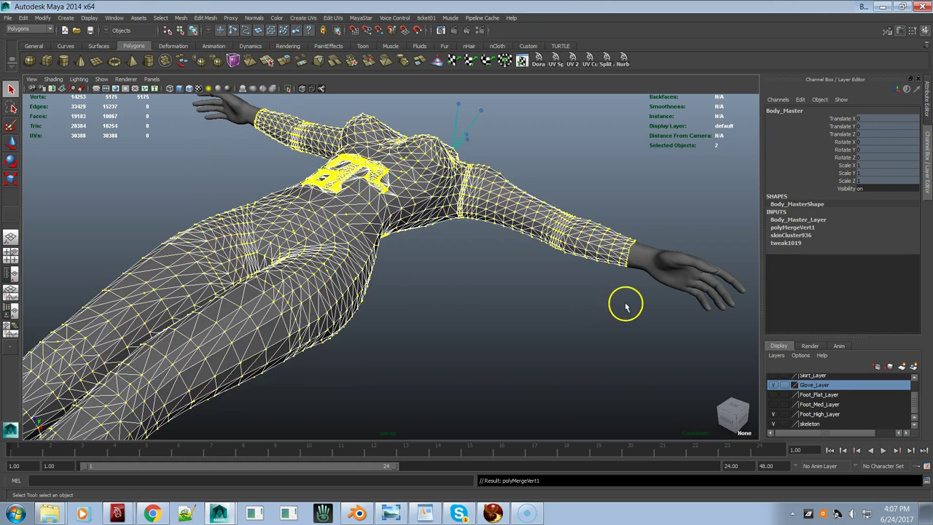
{"action": "scroll", "coordinate": [316, 277], "scroll_direction": "up", "scroll_amount": 5}
{"action": "middle_click_drag", "start_coordinate": [334, 263], "coordinate": [289, 353], "text": "alt"}
{"action": "left_click_drag", "start_coordinate": [289, 353], "coordinate": [316, 284], "text": "alt"}
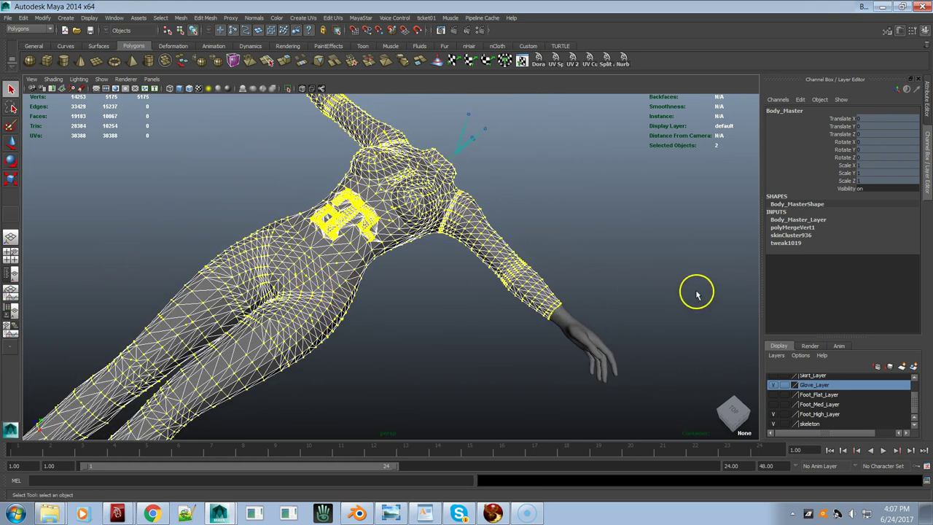
- Set the merge distance of the body mesh's vertex merge to 0.001
{"action": "left_click", "coordinate": [795, 228]}
{"action": "double_click", "coordinate": [865, 235]}
{"action": "type", "text": "0.08"}
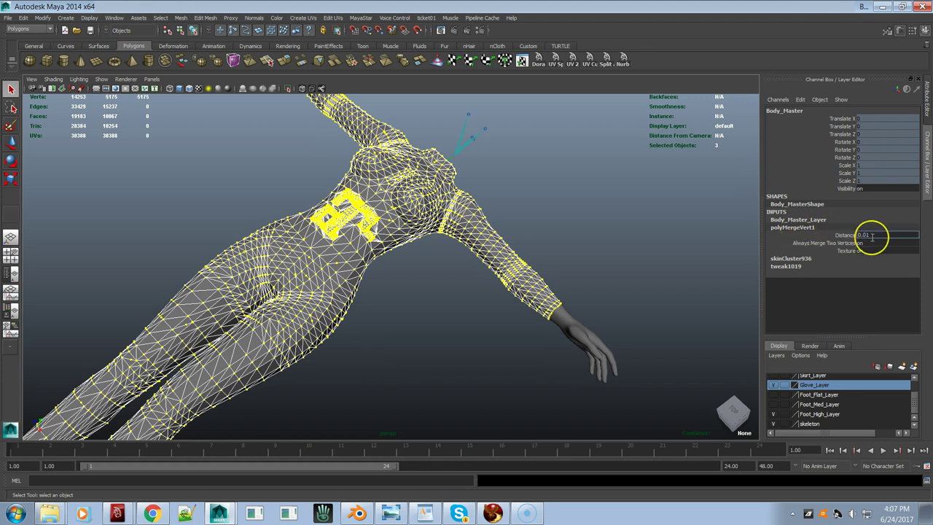
{"action": "type", "text": "1"}
{"action": "key", "text": "Return"}
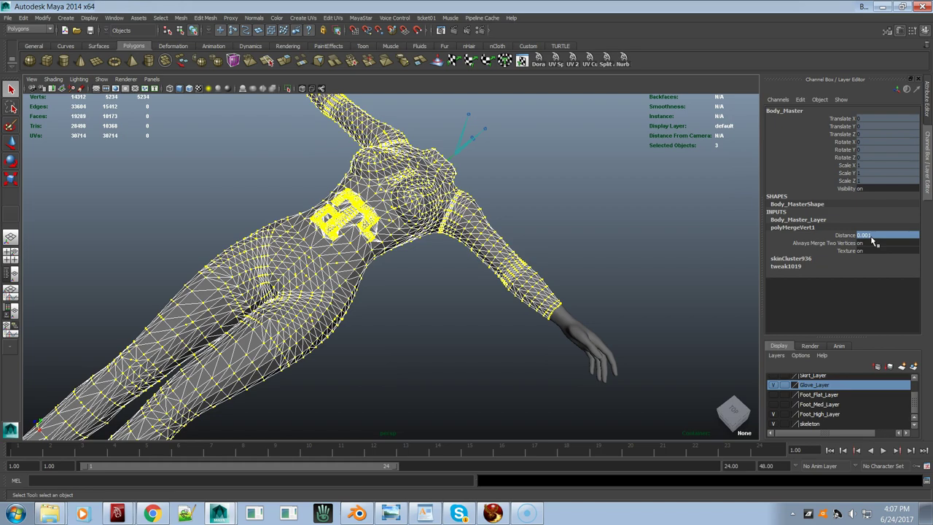
{"action": "right_click_drag", "start_coordinate": [313, 252], "coordinate": [673, 306], "text": "alt"}
{"action": "left_click_drag", "start_coordinate": [496, 307], "coordinate": [532, 207], "text": "alt"}
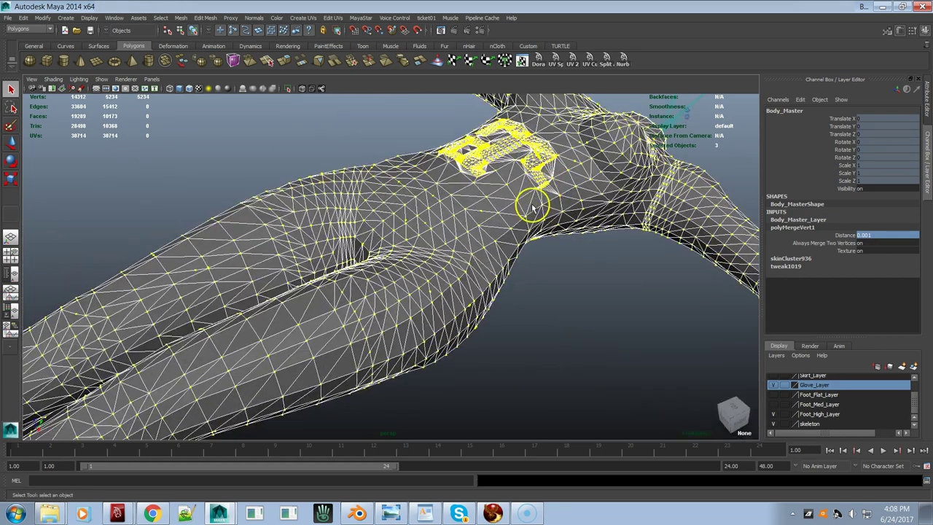
{"action": "right_click_drag", "start_coordinate": [532, 208], "coordinate": [313, 229], "text": "alt"}
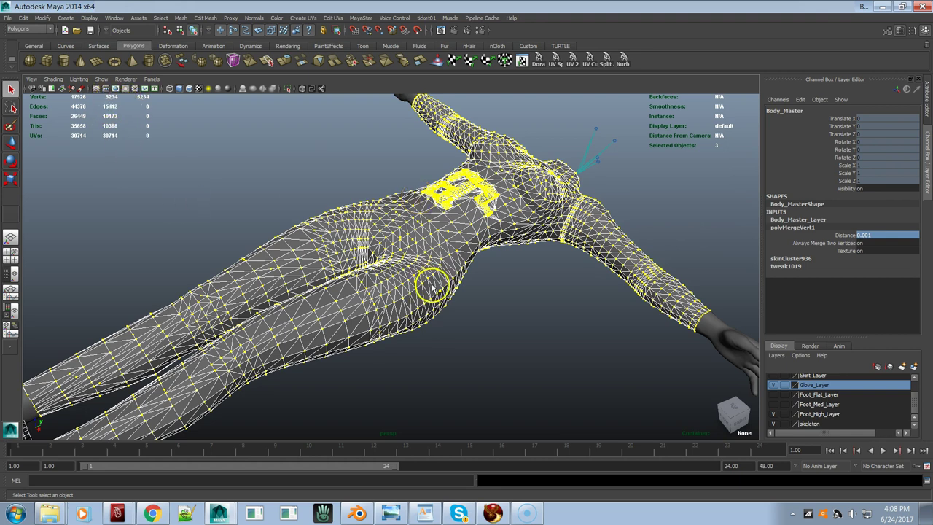
- Reselect the body mesh as an object, soften all its edges and check the resulting shading
{"action": "key", "text": "F8"}
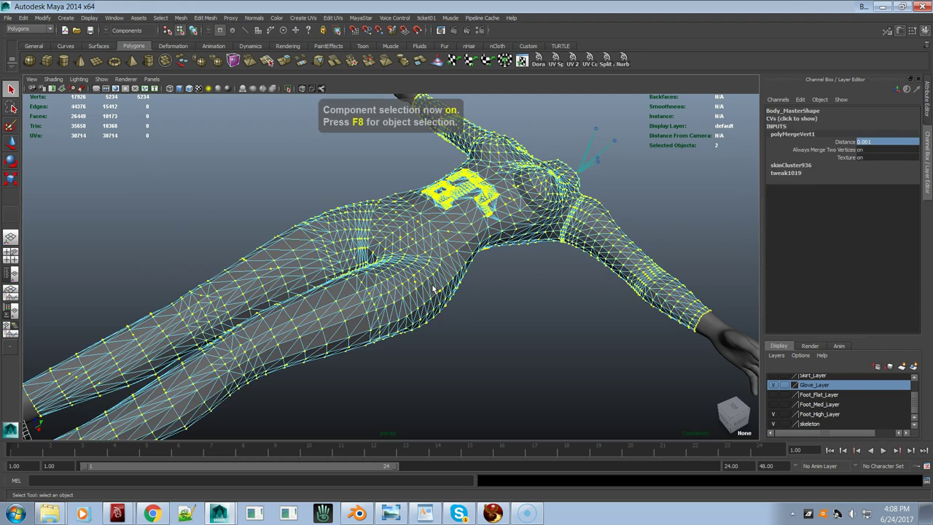
{"action": "key", "text": "F8"}
{"action": "left_click", "coordinate": [474, 290]}
{"action": "left_click", "coordinate": [452, 280]}
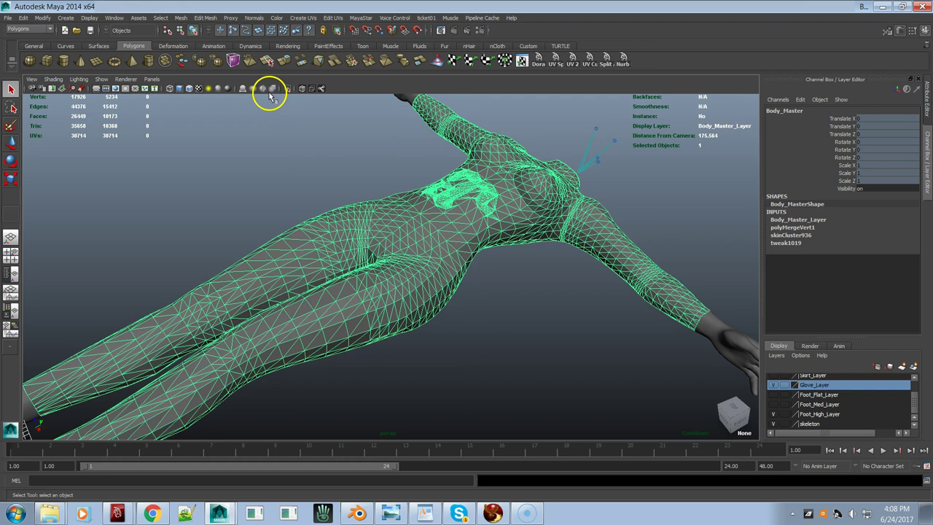
{"action": "left_click", "coordinate": [253, 17]}
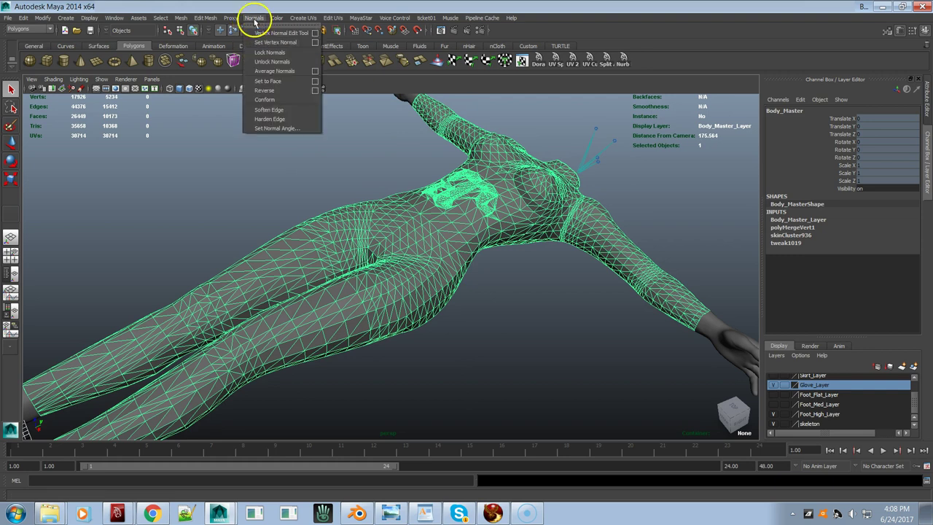
{"action": "left_click", "coordinate": [267, 111]}
{"action": "left_click", "coordinate": [482, 273]}
{"action": "left_click_drag", "start_coordinate": [441, 259], "coordinate": [415, 264], "text": "alt"}
- Delete the non-deformer history of the body mesh while keeping its skin cluster
{"action": "left_click", "coordinate": [418, 268]}
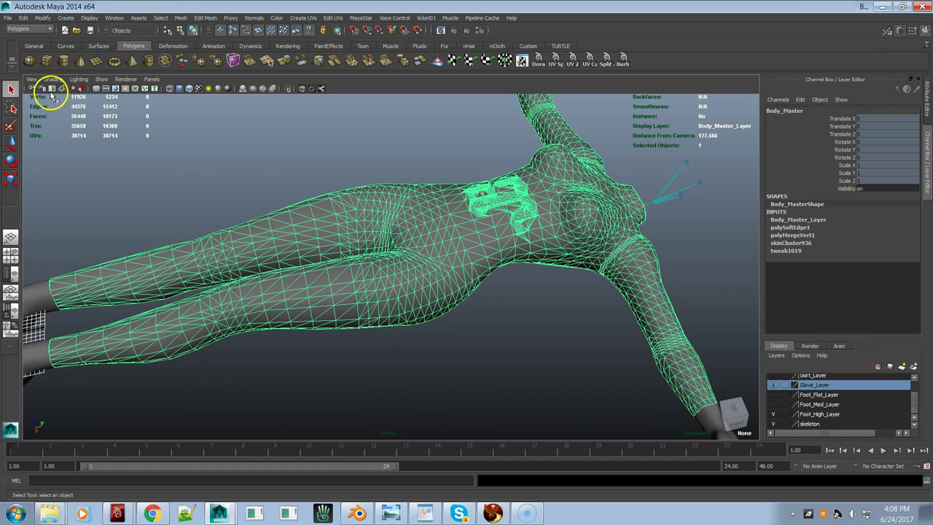
{"action": "left_click", "coordinate": [25, 18]}
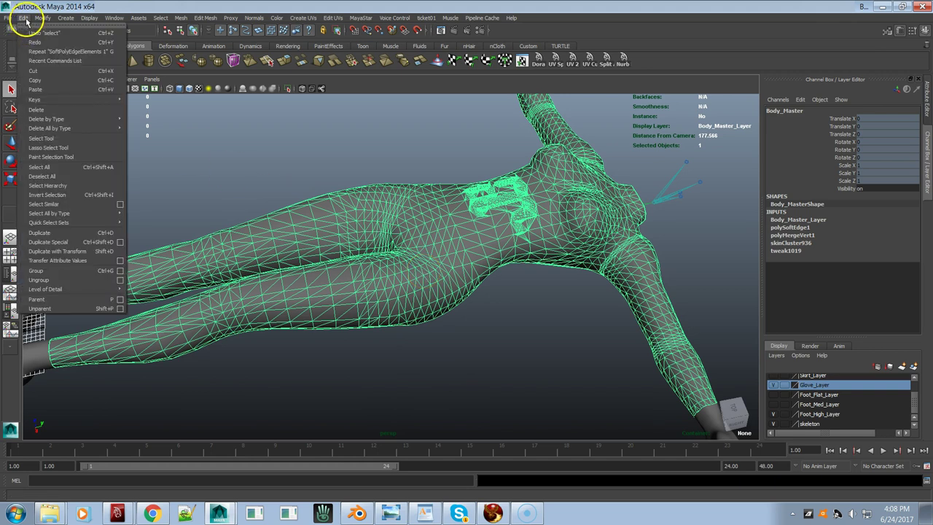
{"action": "mouse_move", "coordinate": [104, 118]}
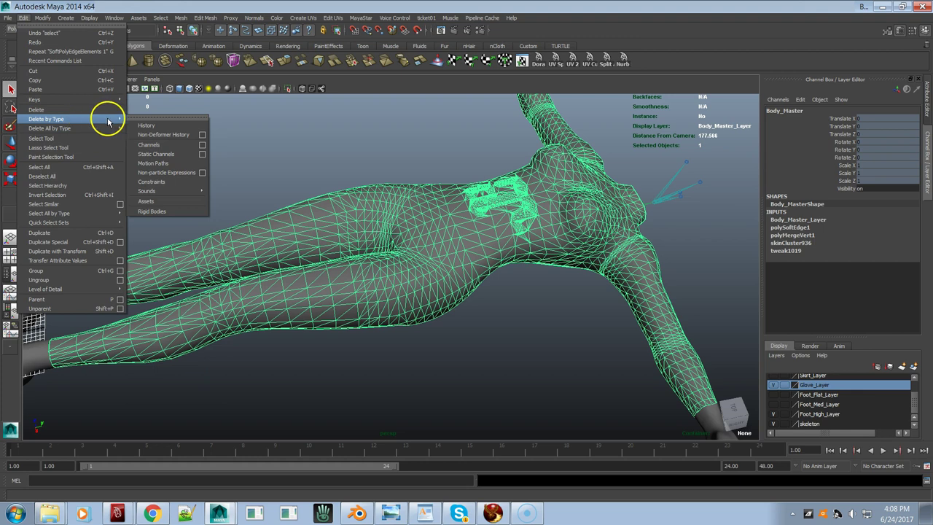
{"action": "left_click", "coordinate": [155, 135]}
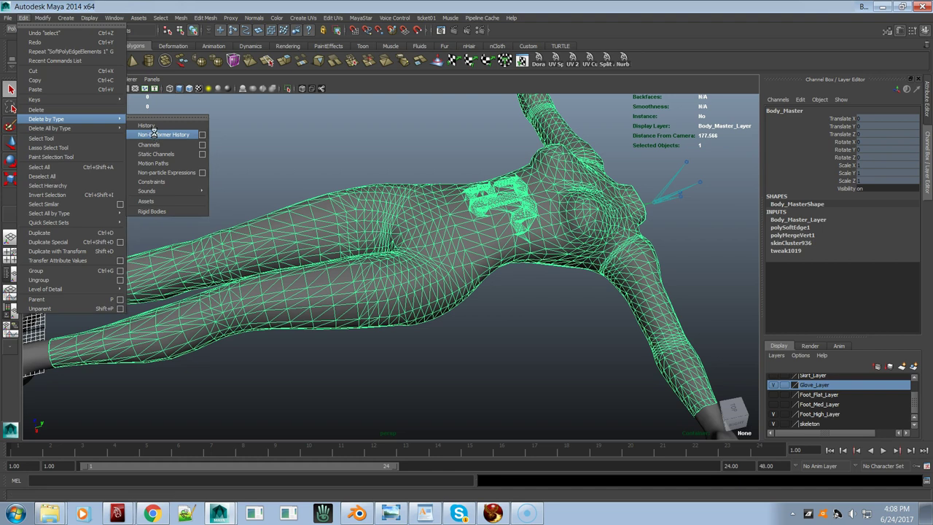
{"action": "left_click", "coordinate": [154, 134]}
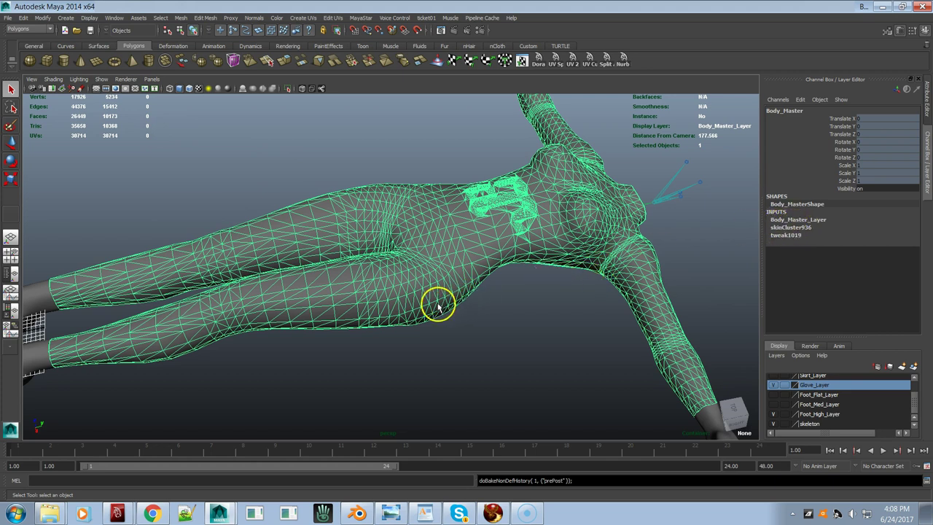
{"action": "right_click_drag", "start_coordinate": [416, 298], "coordinate": [323, 275], "text": "alt"}
{"action": "left_click_drag", "start_coordinate": [323, 275], "coordinate": [428, 277], "text": "alt"}
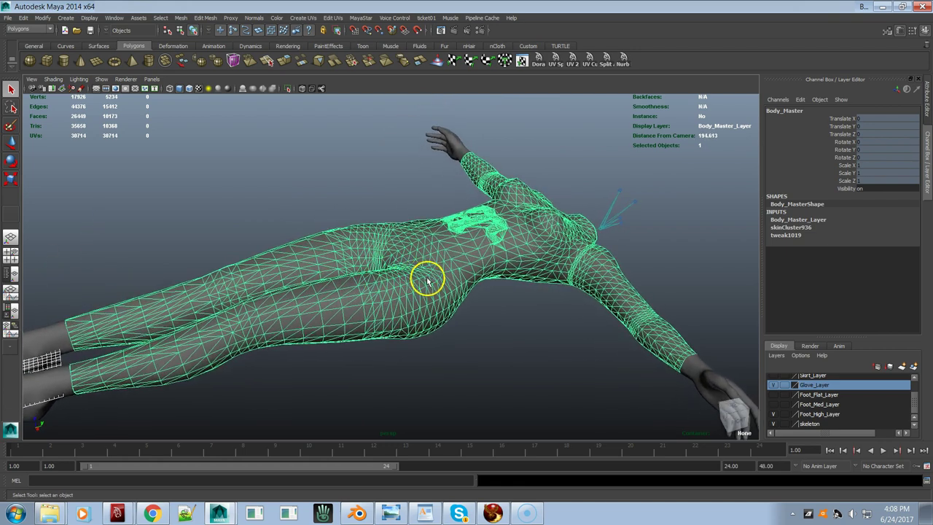
- Select the foot, body and glove meshes together and examine the polygon counts of the complete avatar
{"action": "left_click", "coordinate": [467, 321]}
{"action": "right_click_drag", "start_coordinate": [468, 321], "coordinate": [309, 312], "text": "alt"}
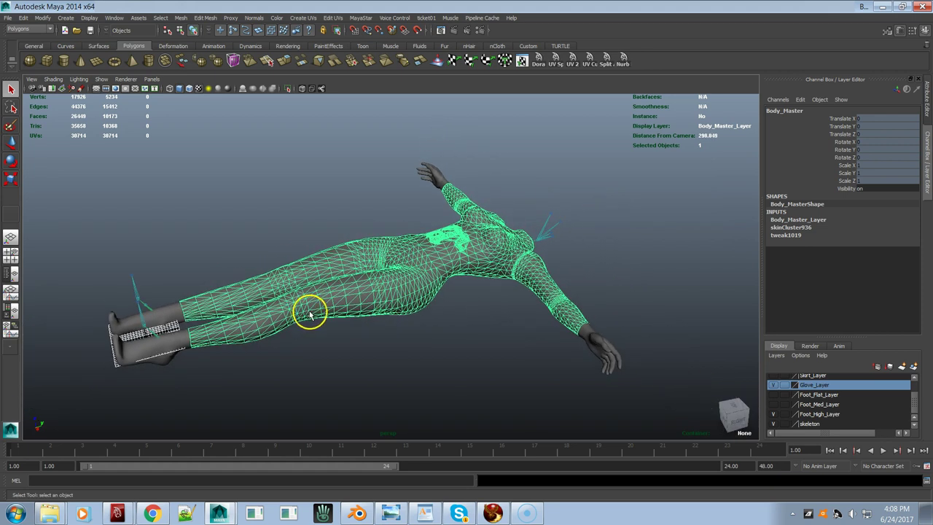
{"action": "left_click", "coordinate": [187, 337]}
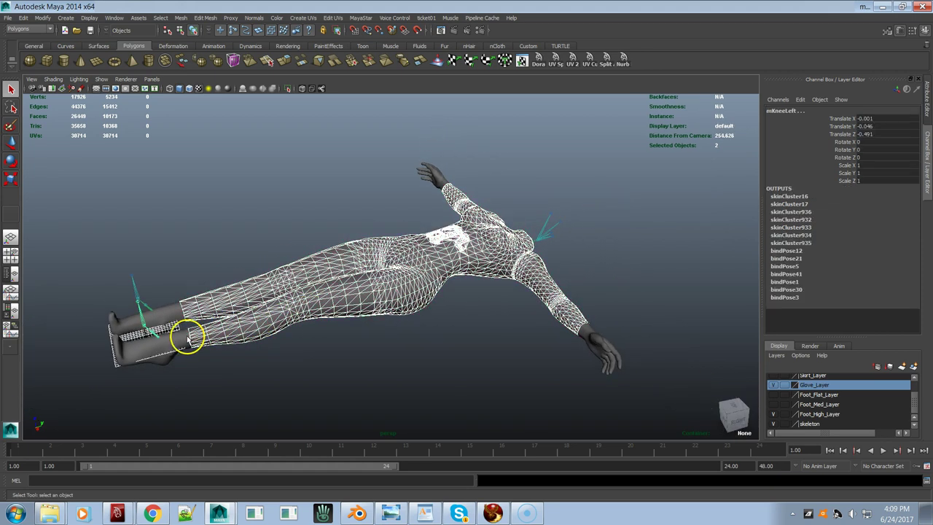
{"action": "left_click", "coordinate": [129, 350]}
{"action": "left_click", "coordinate": [420, 313]}
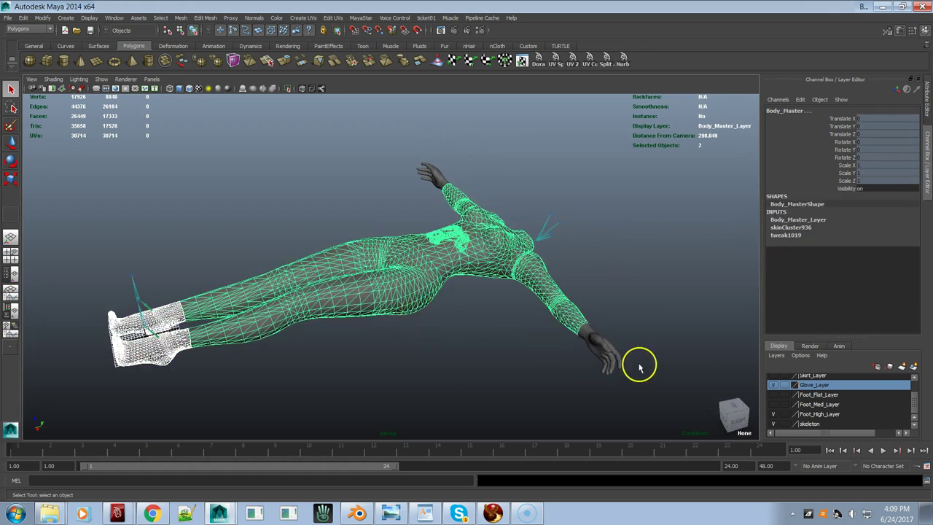
{"action": "left_click", "coordinate": [618, 366]}
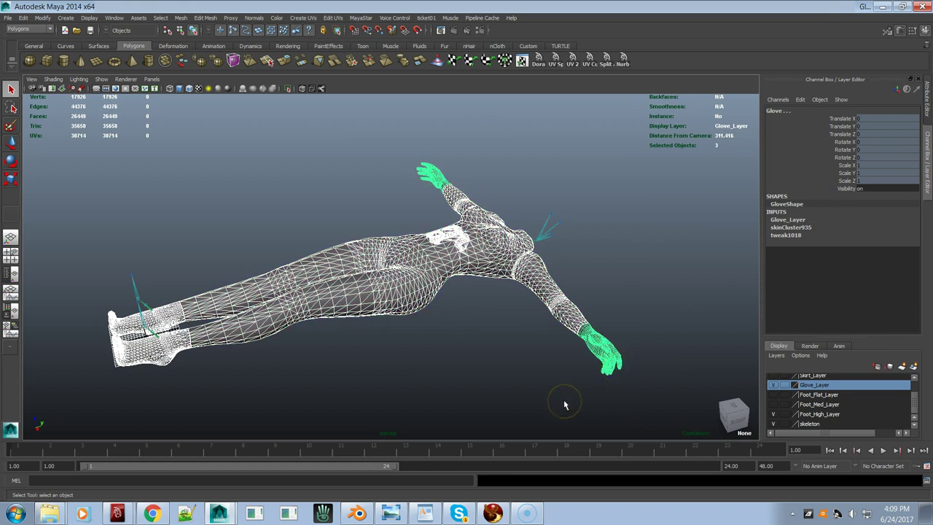
{"action": "right_click_drag", "start_coordinate": [438, 333], "coordinate": [567, 207], "text": "alt"}
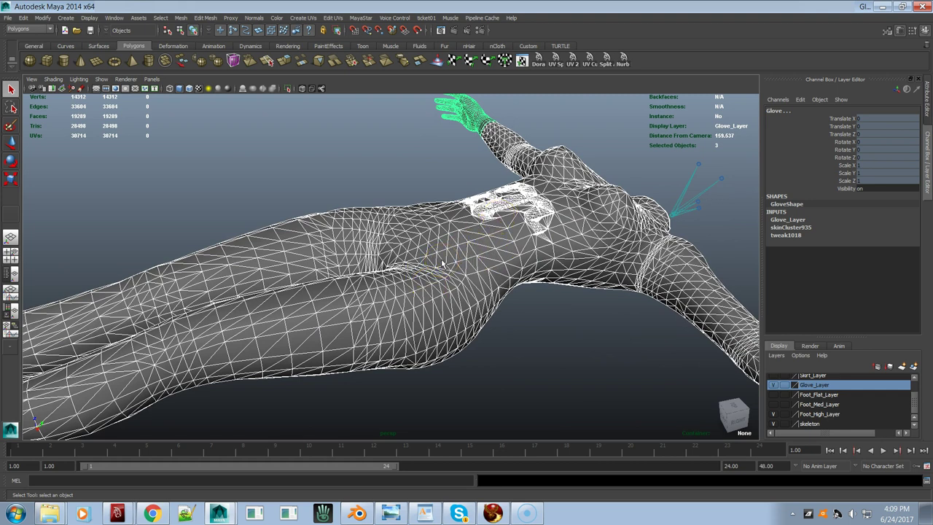
{"action": "scroll", "coordinate": [442, 264], "scroll_direction": "down", "scroll_amount": 5}
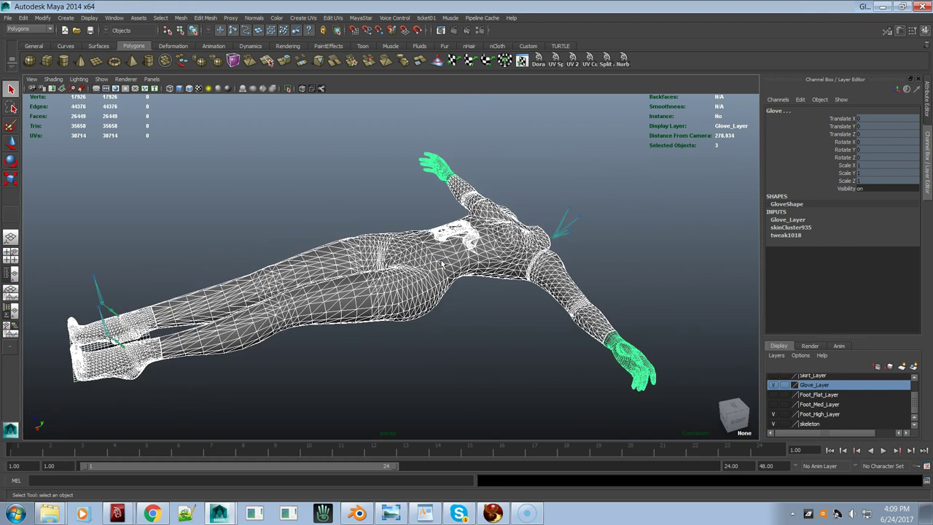
{"action": "right_click_drag", "start_coordinate": [442, 264], "coordinate": [461, 235], "text": "alt"}
{"action": "middle_click_drag", "start_coordinate": [461, 235], "coordinate": [467, 233], "text": "alt"}
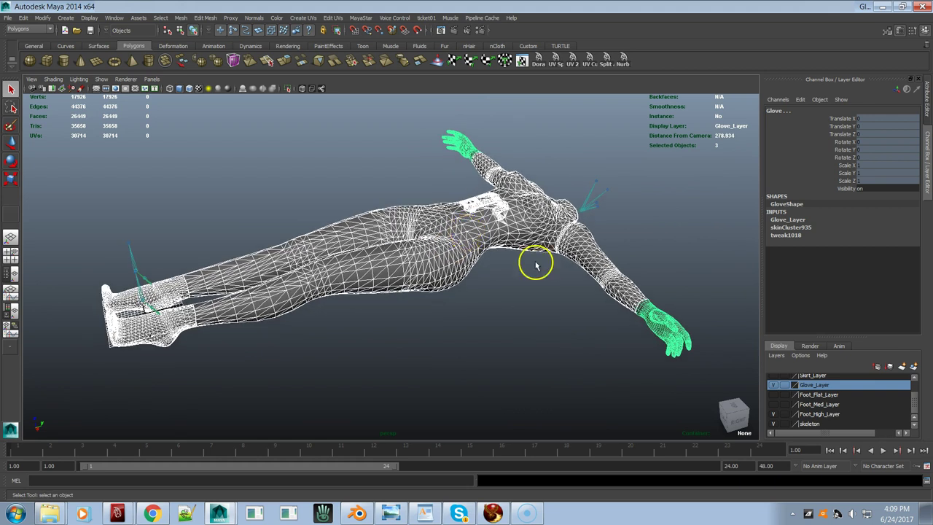
- Select only the body mesh and start exporting the selection as MaitreyaBody2.dae with the DAE_FBX export type
{"action": "left_click", "coordinate": [462, 287]}
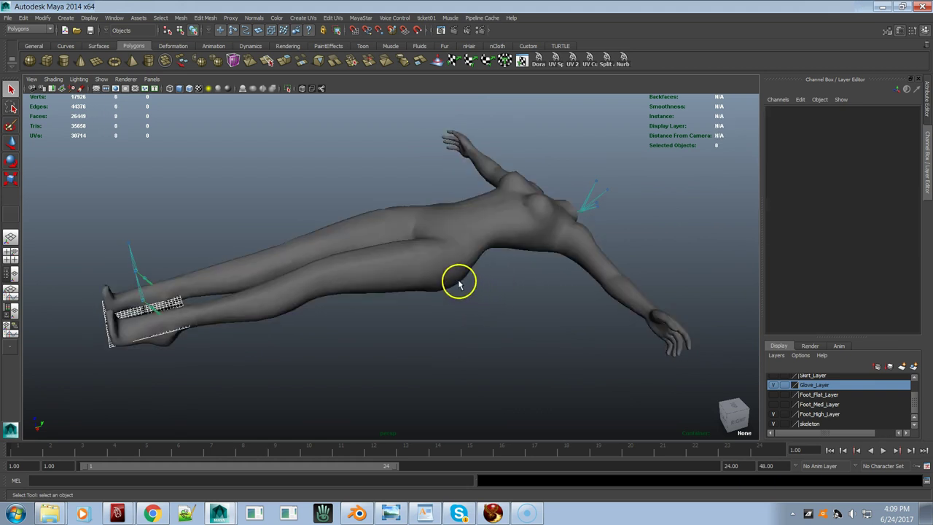
{"action": "left_click", "coordinate": [462, 287]}
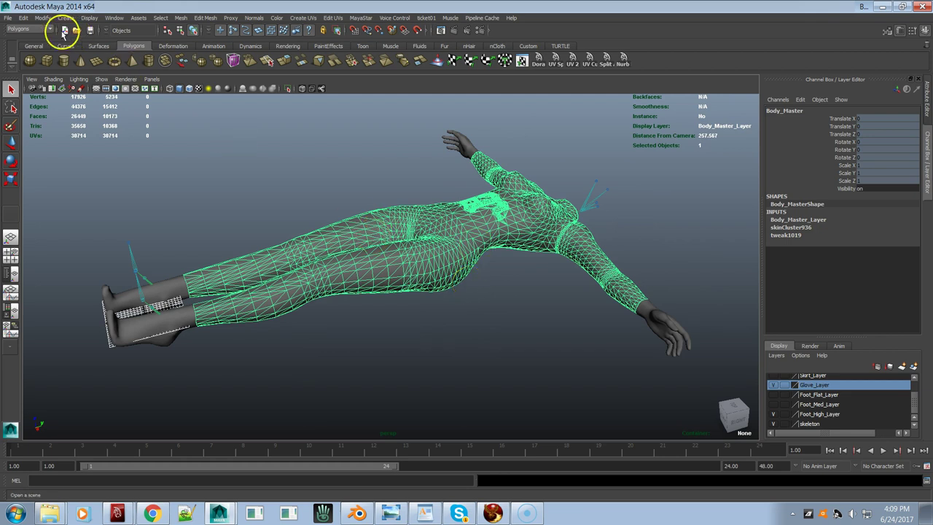
{"action": "left_click", "coordinate": [8, 17]}
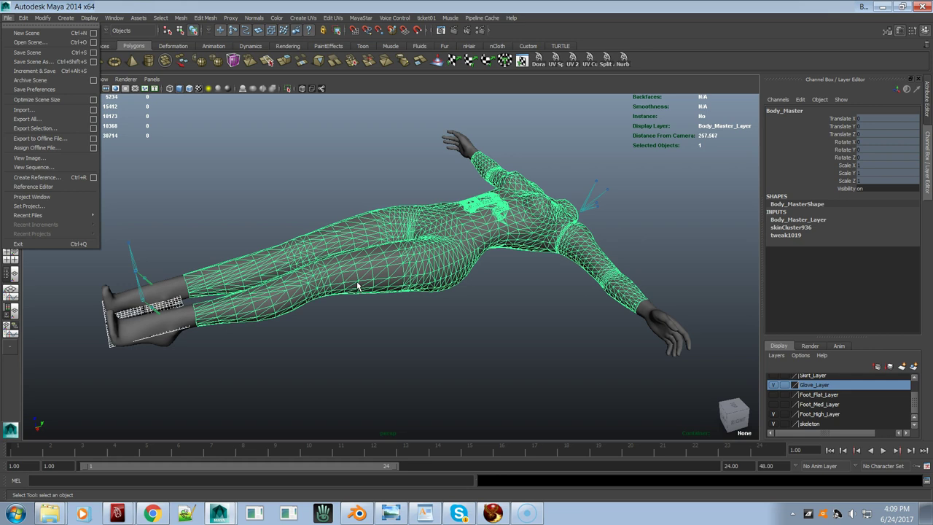
{"action": "left_click", "coordinate": [62, 128]}
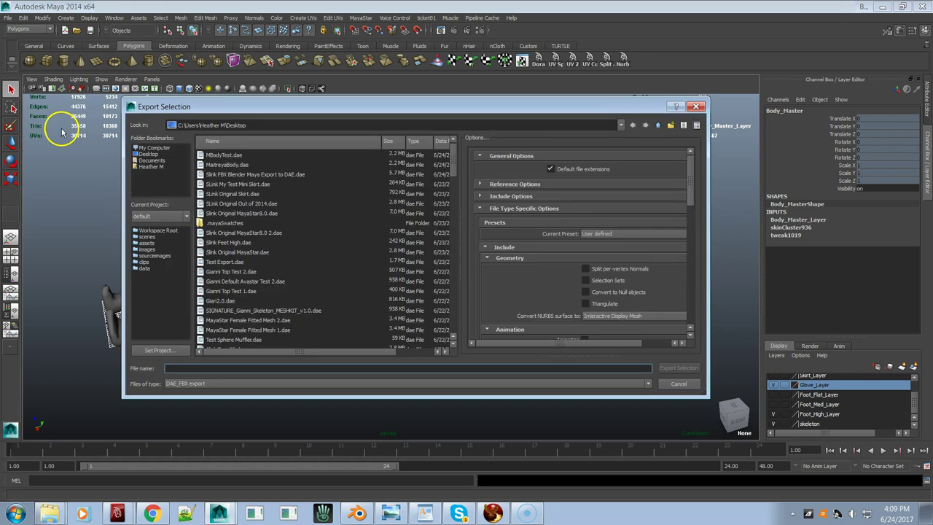
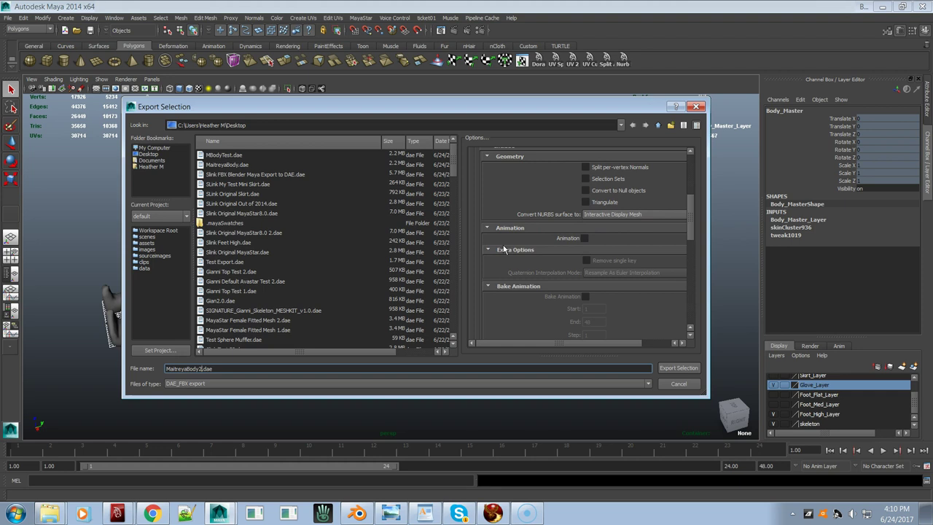
- Examine the geometry, animation and deformed models settings in the DAE_FBX export options
{"action": "left_click", "coordinate": [505, 250]}
{"action": "left_click", "coordinate": [538, 249]}
{"action": "scroll", "coordinate": [537, 250], "scroll_direction": "down", "scroll_amount": 1}
{"action": "left_click", "coordinate": [581, 213]}
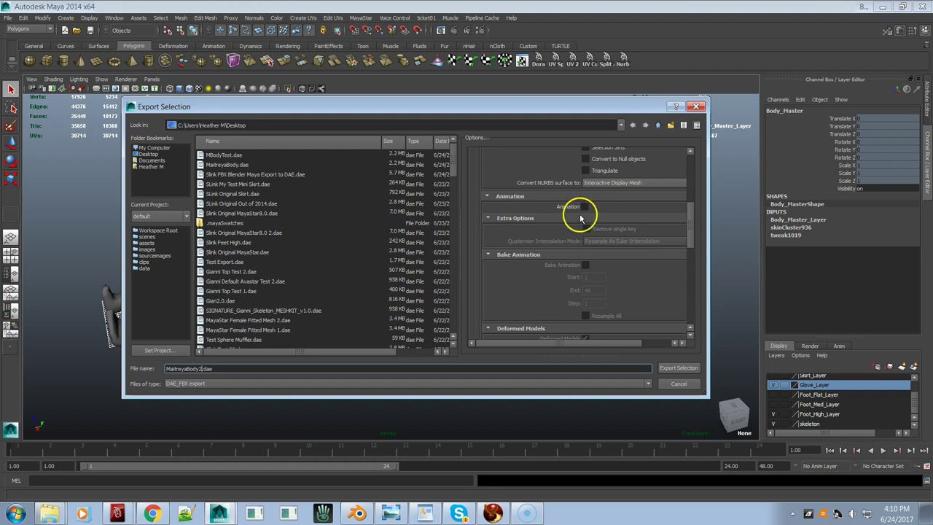
{"action": "left_click", "coordinate": [560, 219]}
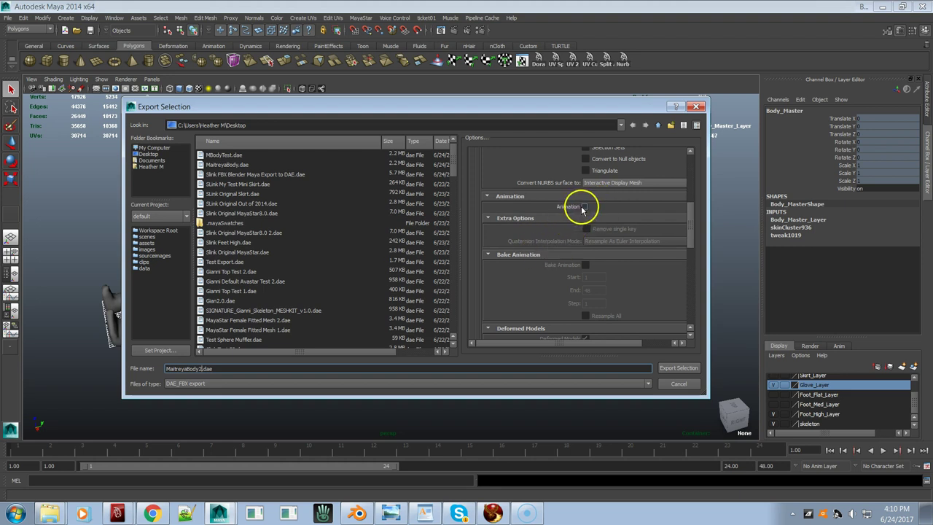
{"action": "scroll", "coordinate": [590, 226], "scroll_direction": "down", "scroll_amount": 1}
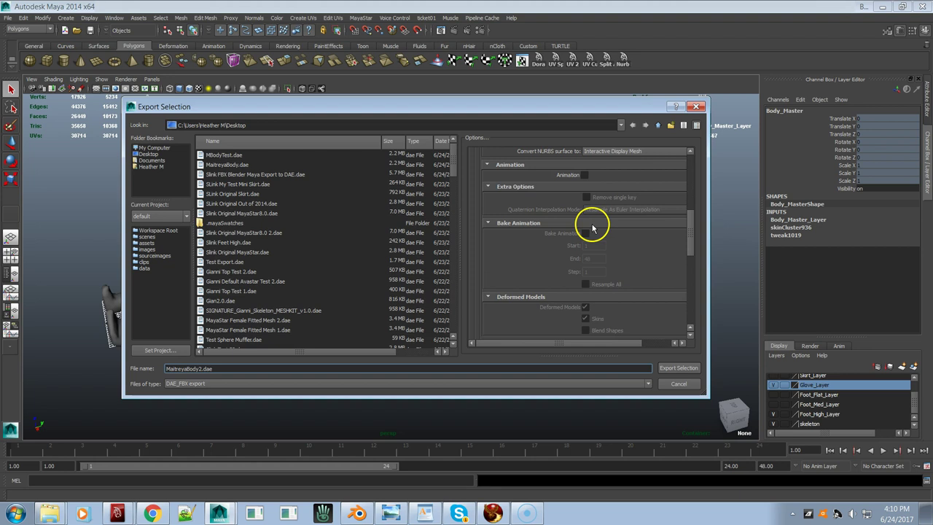
{"action": "scroll", "coordinate": [592, 228], "scroll_direction": "down", "scroll_amount": 2}
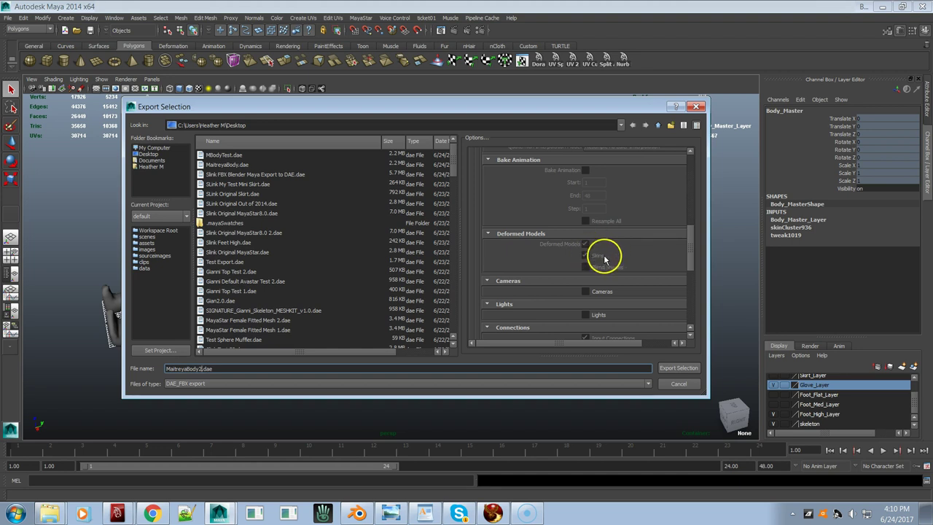
{"action": "scroll", "coordinate": [607, 255], "scroll_direction": "up", "scroll_amount": 2}
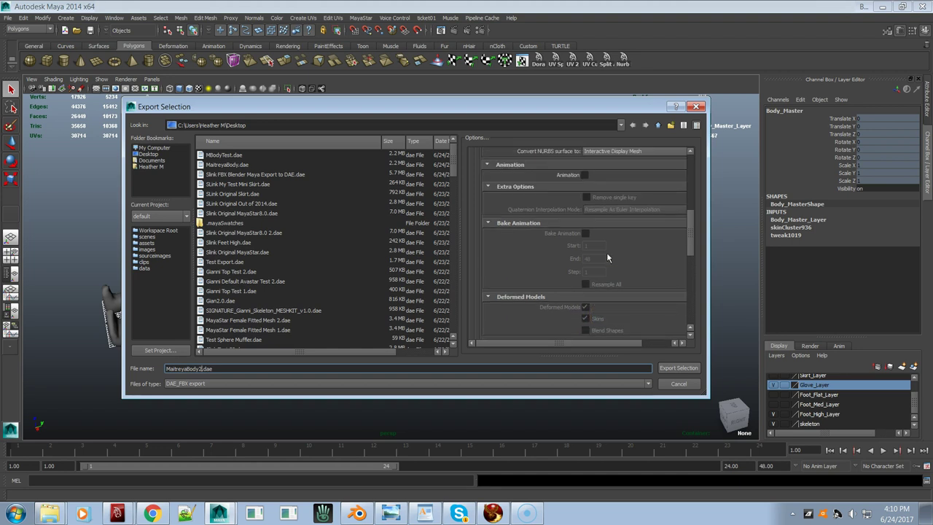
- Enable the Animation export option to unlock the deformed models settings, and turn it off again
{"action": "left_click", "coordinate": [585, 176]}
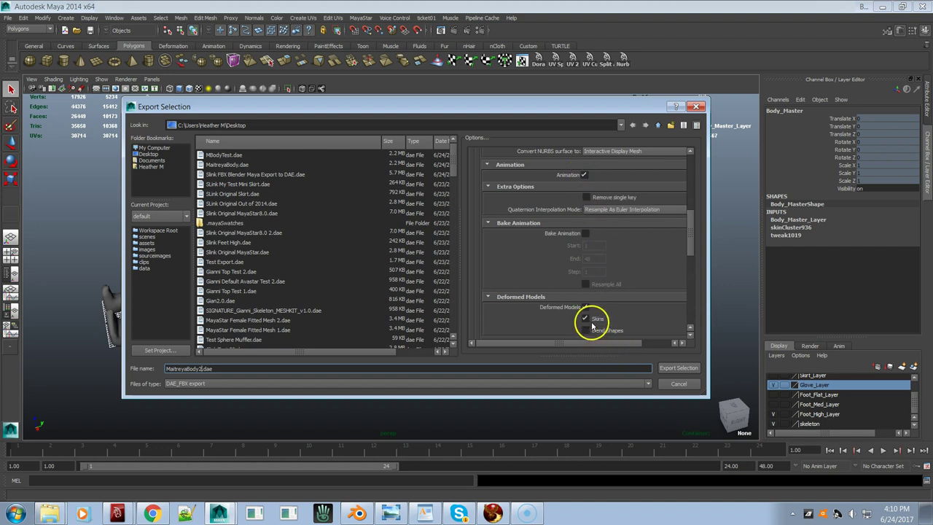
{"action": "left_click", "coordinate": [584, 176]}
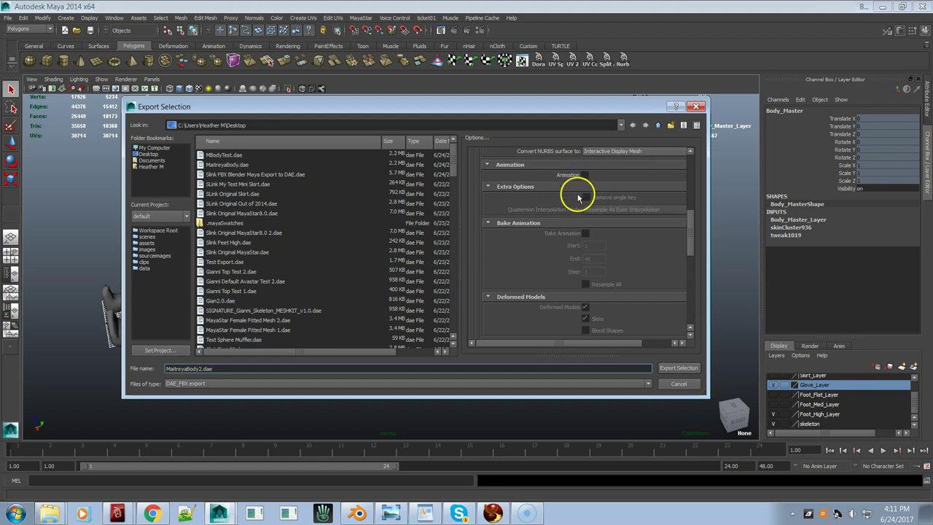
{"action": "left_click", "coordinate": [584, 318]}
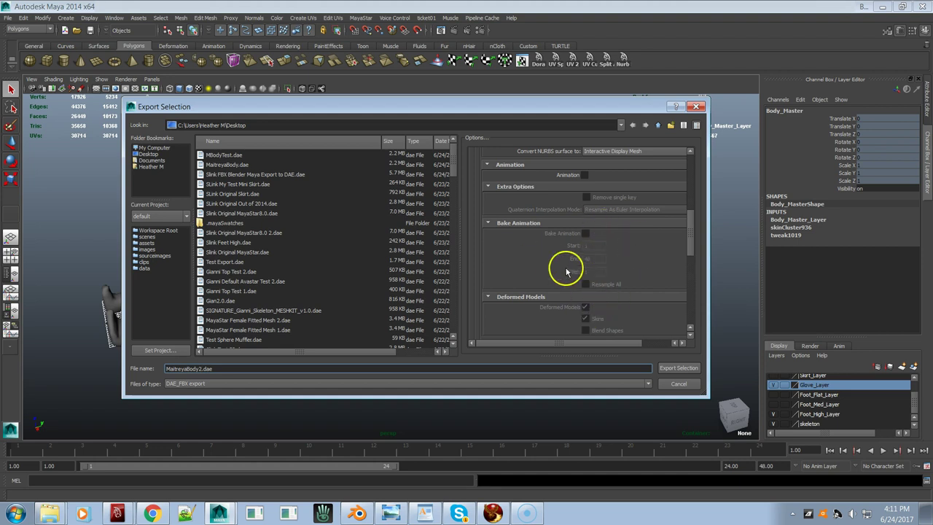
- Compare the Animation option with the dependent Skins and Input Connections settings in the export options
{"action": "scroll", "coordinate": [608, 283], "scroll_direction": "down", "scroll_amount": 2}
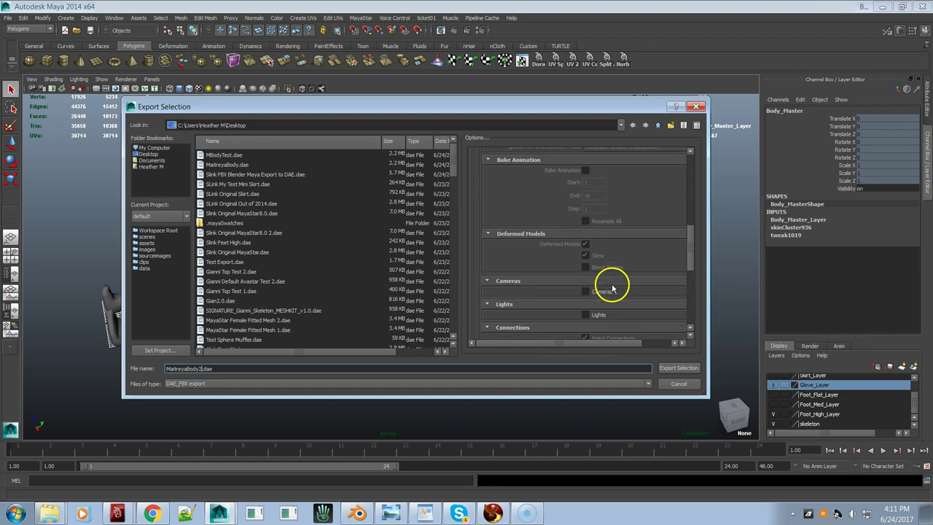
{"action": "scroll", "coordinate": [604, 307], "scroll_direction": "down", "scroll_amount": 1}
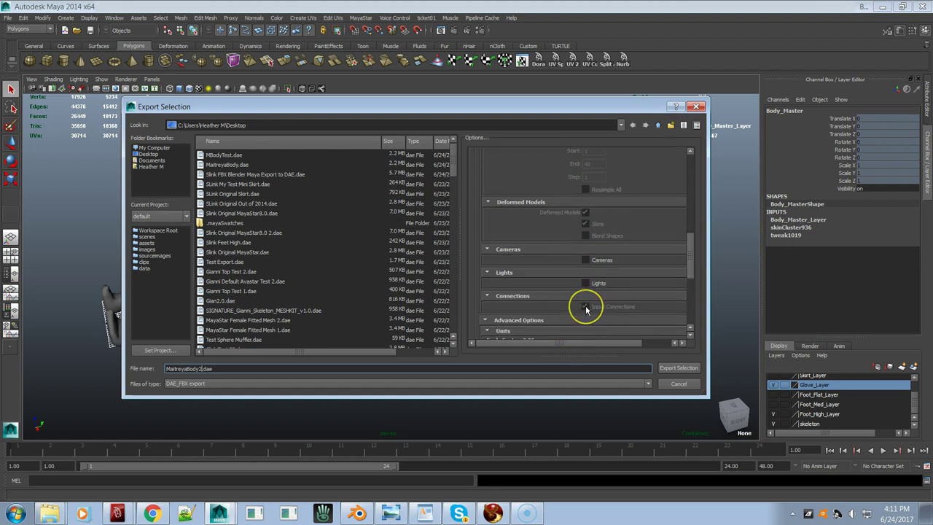
{"action": "scroll", "coordinate": [592, 315], "scroll_direction": "up", "scroll_amount": 2}
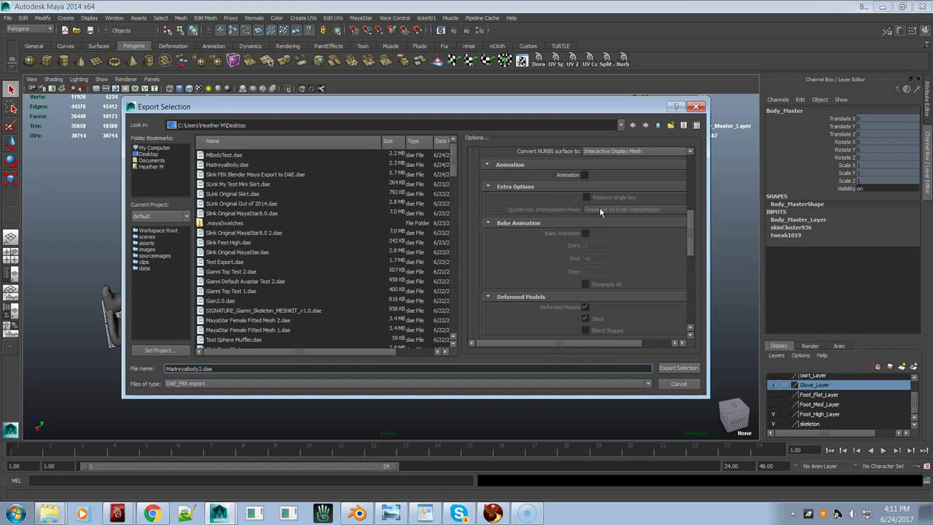
{"action": "scroll", "coordinate": [599, 207], "scroll_direction": "down", "scroll_amount": 2}
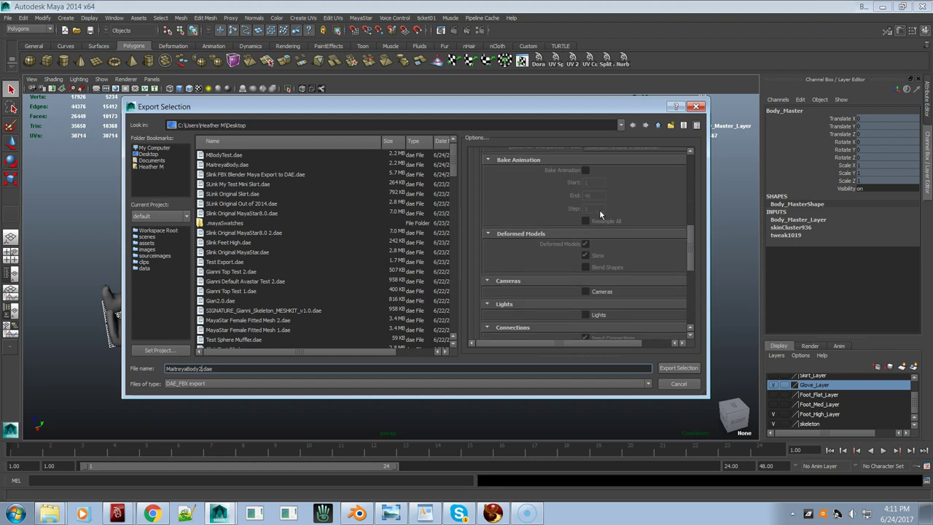
{"action": "scroll", "coordinate": [600, 210], "scroll_direction": "up", "scroll_amount": 3}
{"action": "left_click", "coordinate": [585, 207]}
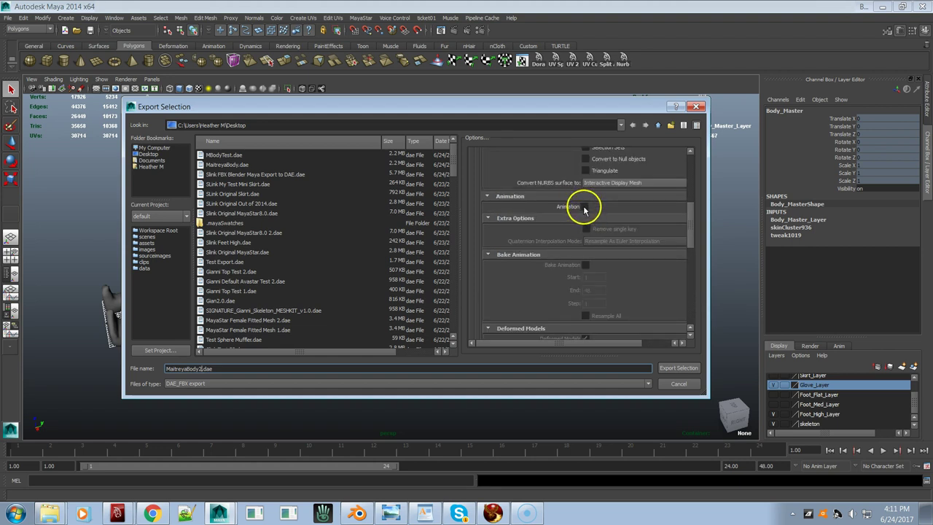
{"action": "left_click", "coordinate": [829, 285]}
{"action": "left_click", "coordinate": [584, 208]}
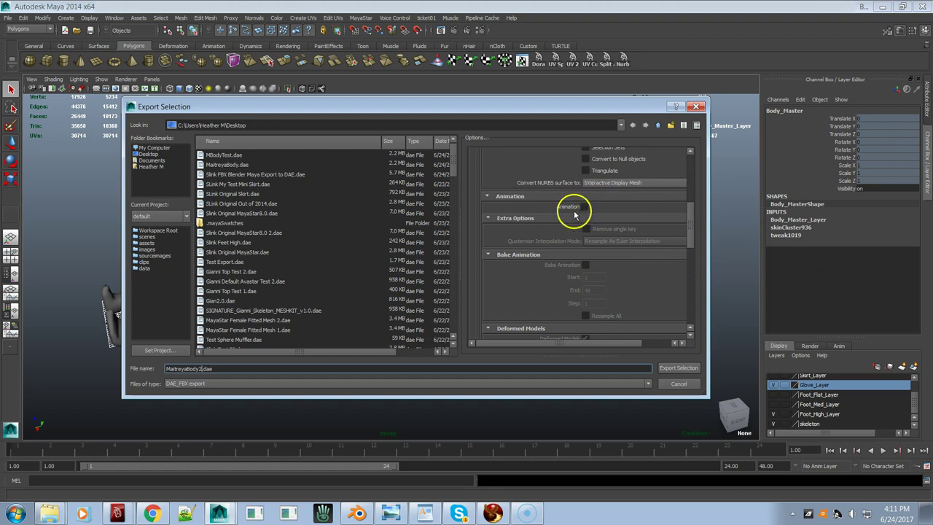
{"action": "left_click", "coordinate": [586, 208]}
- Examine the cameras, lights and connections settings of the export down to the units section
{"action": "left_click", "coordinate": [593, 232]}
{"action": "scroll", "coordinate": [587, 237], "scroll_direction": "down", "scroll_amount": 4}
{"action": "left_click", "coordinate": [581, 237]}
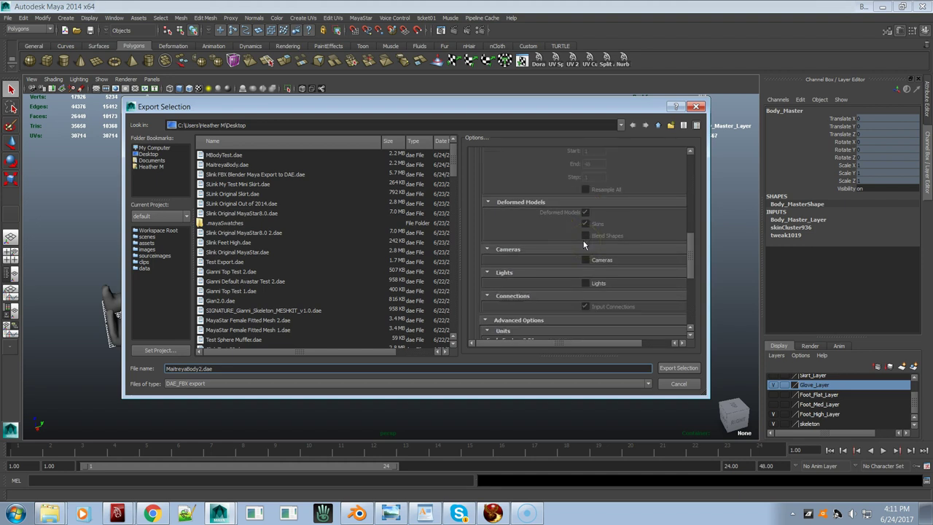
{"action": "left_click", "coordinate": [596, 250]}
{"action": "scroll", "coordinate": [600, 252], "scroll_direction": "down", "scroll_amount": 2}
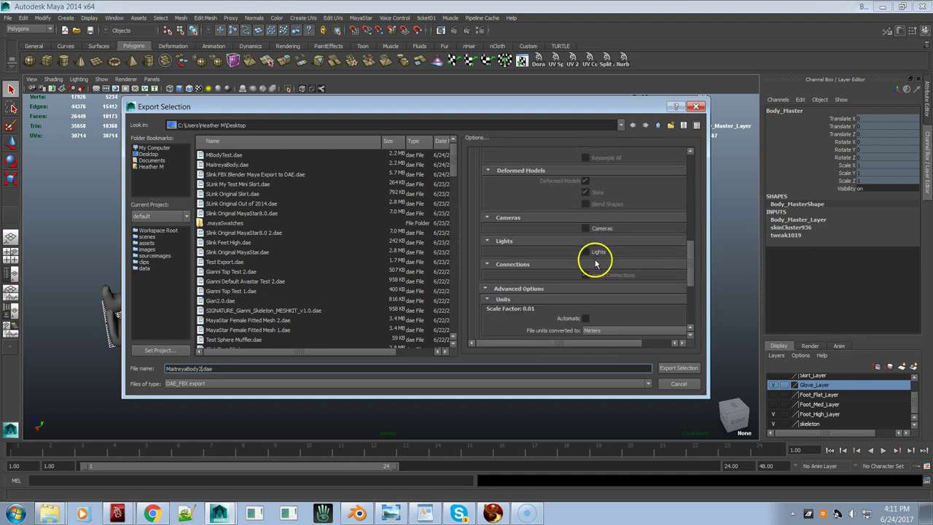
{"action": "scroll", "coordinate": [608, 273], "scroll_direction": "down", "scroll_amount": 4}
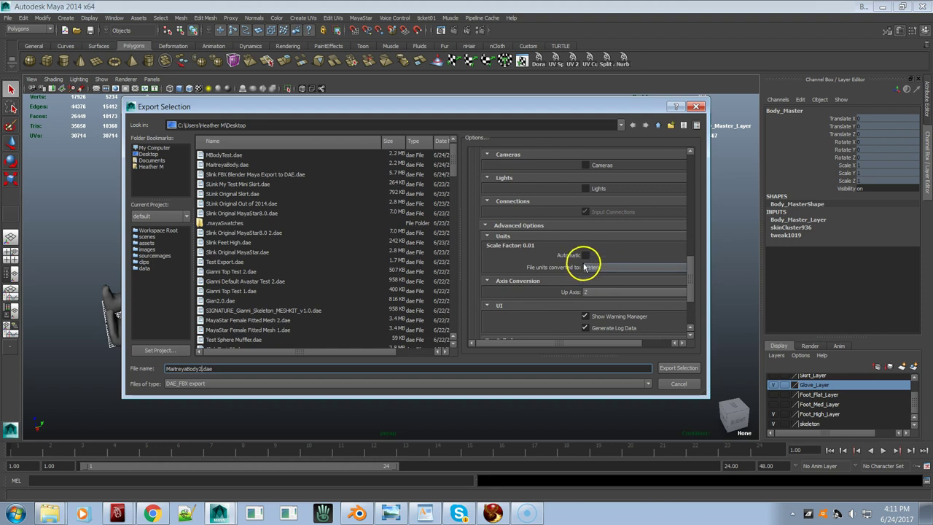
- Try the automatic unit scaling, and turn it off again to keep the file units converted to Meters
{"action": "left_click", "coordinate": [587, 256]}
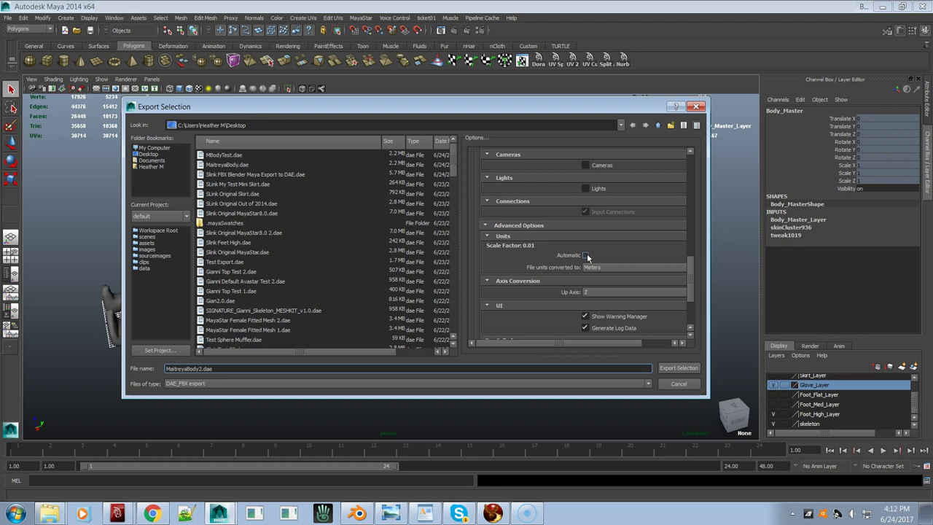
{"action": "left_click", "coordinate": [586, 255]}
{"action": "left_click", "coordinate": [647, 267]}
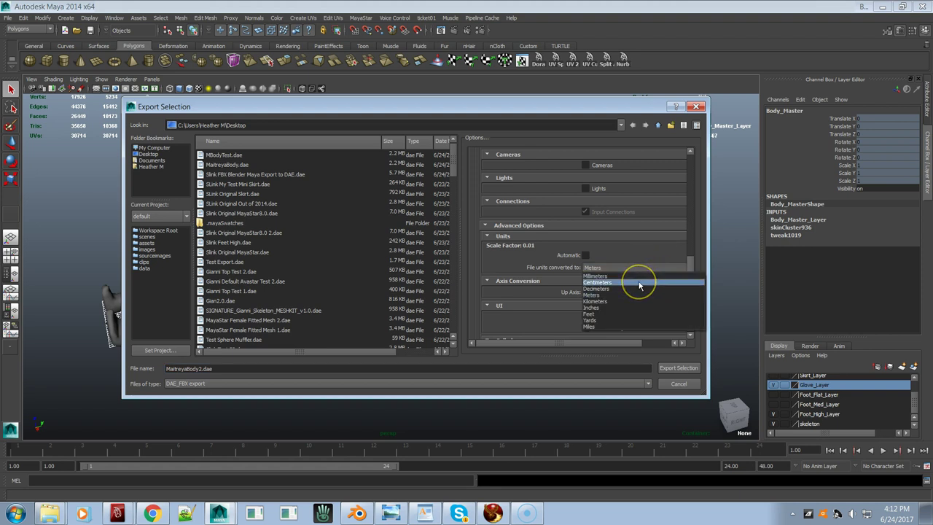
{"action": "left_click", "coordinate": [608, 254]}
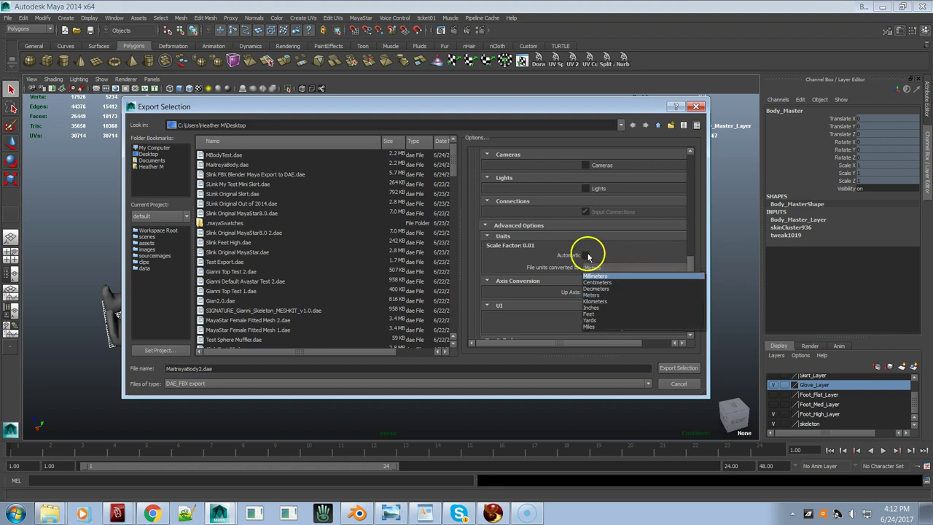
{"action": "left_click", "coordinate": [587, 254]}
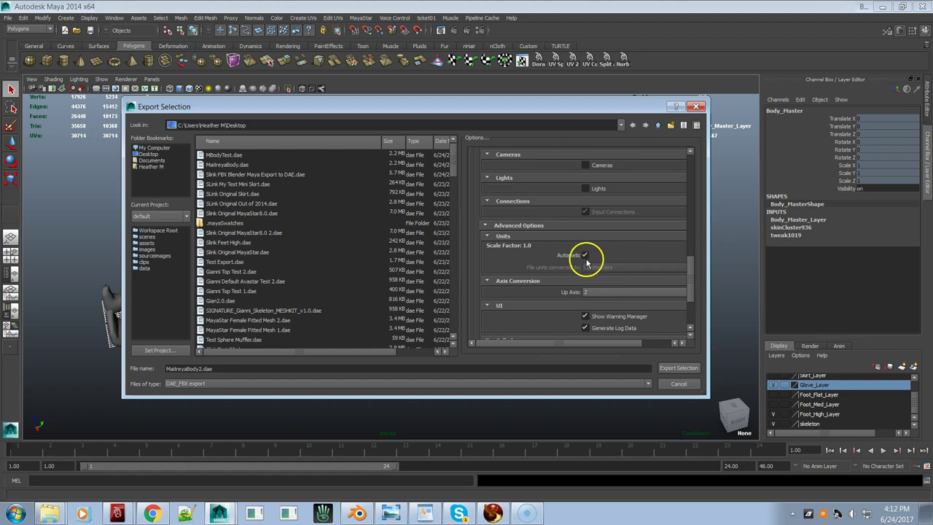
{"action": "left_click", "coordinate": [585, 256]}
{"action": "left_click_drag", "start_coordinate": [601, 268], "coordinate": [625, 295]}
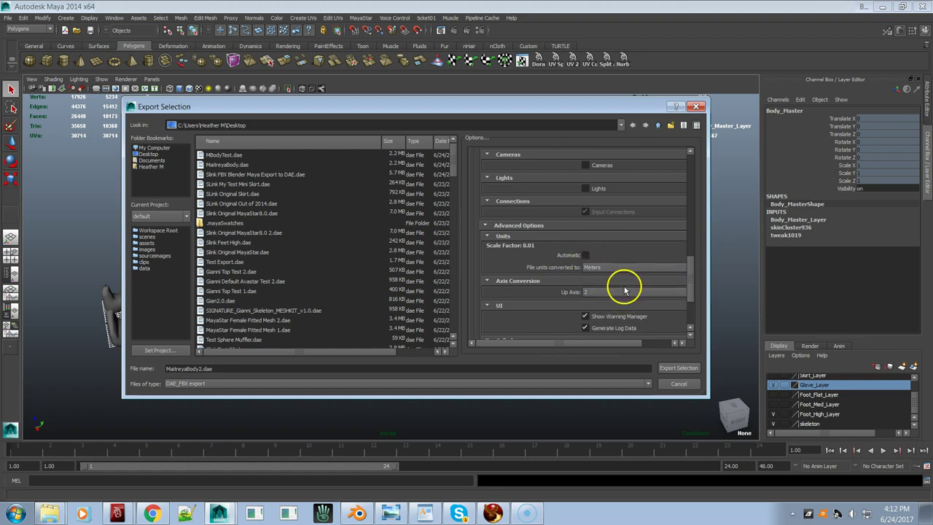
- Check the available up-axis choices under Axis Conversion and keep the Up Axis at Z
{"action": "left_click", "coordinate": [579, 299]}
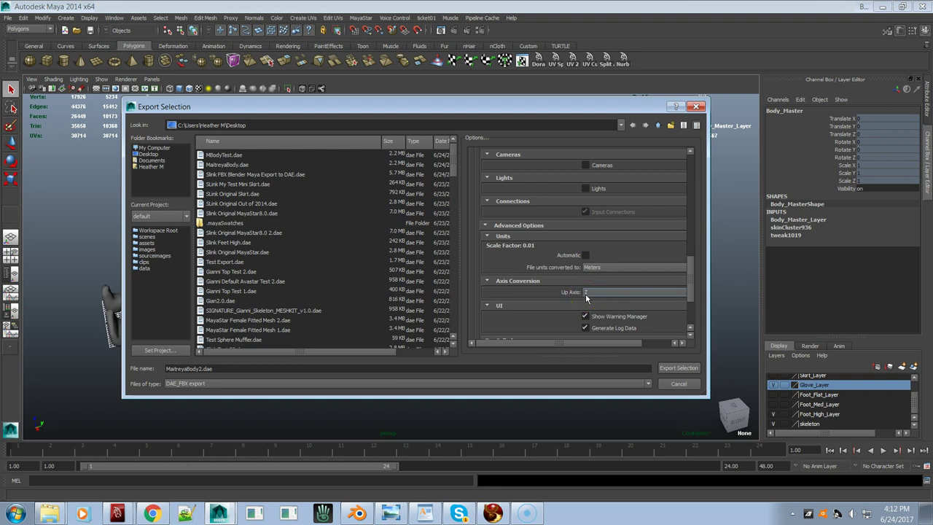
{"action": "left_click", "coordinate": [587, 294]}
{"action": "left_click", "coordinate": [589, 303]}
{"action": "left_click", "coordinate": [587, 295]}
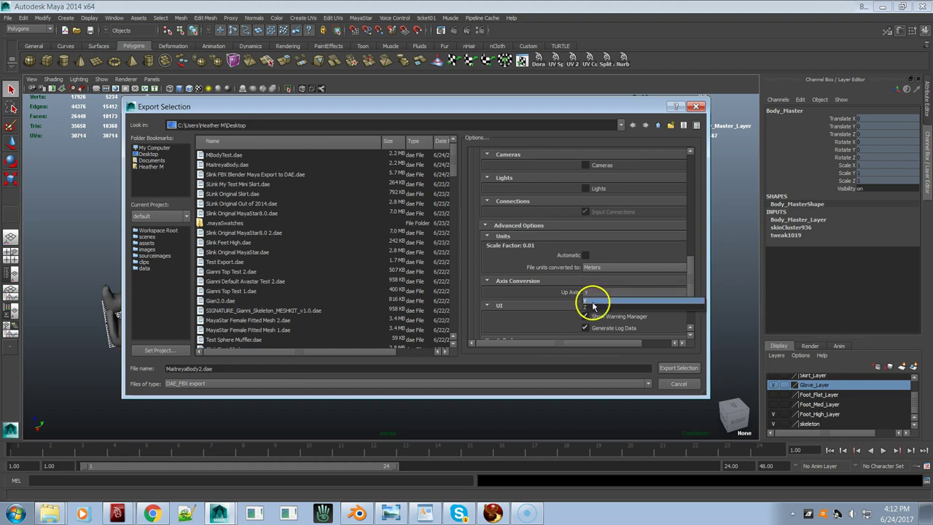
{"action": "left_click", "coordinate": [579, 302]}
{"action": "left_click", "coordinate": [530, 307]}
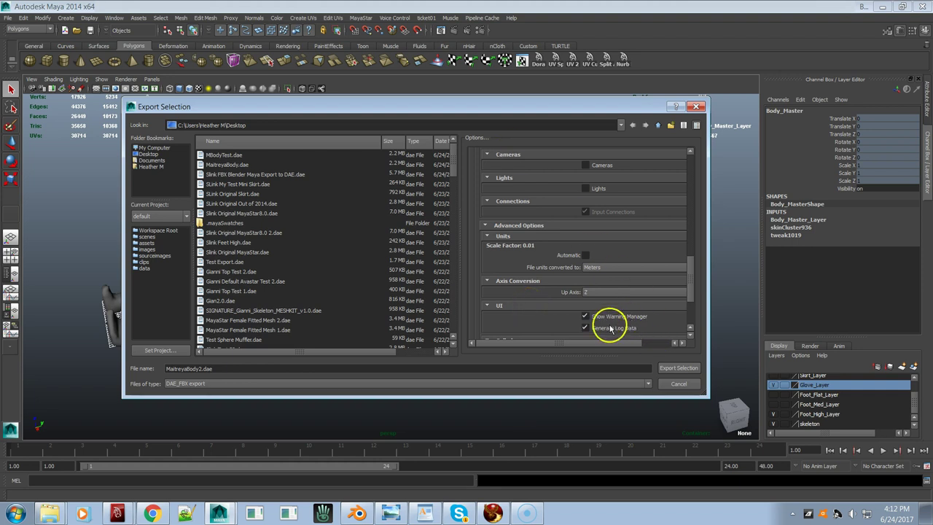
- Examine the warning manager, log data and Collada settings at the end of the export options
{"action": "scroll", "coordinate": [621, 318], "scroll_direction": "down", "scroll_amount": 1}
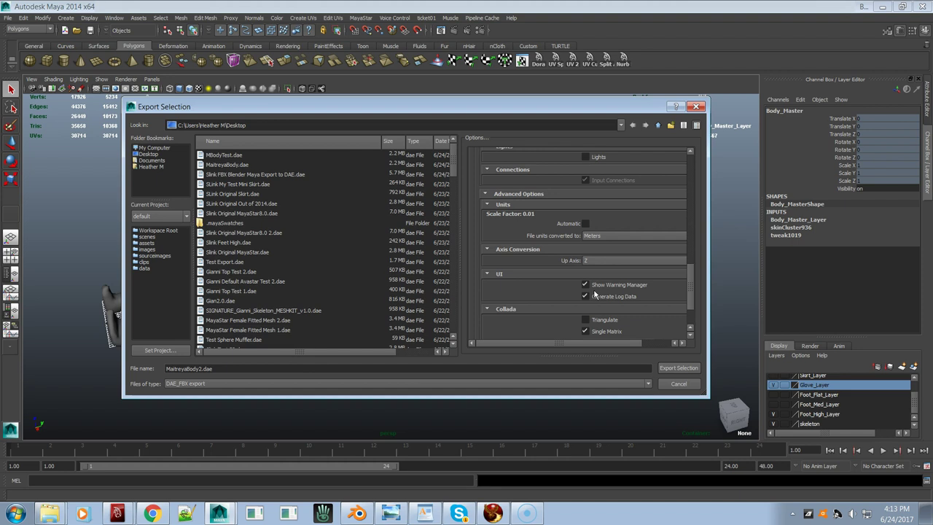
{"action": "left_click", "coordinate": [598, 291]}
{"action": "left_click", "coordinate": [611, 321]}
{"action": "left_click", "coordinate": [613, 318]}
{"action": "scroll", "coordinate": [617, 318], "scroll_direction": "down", "scroll_amount": 1}
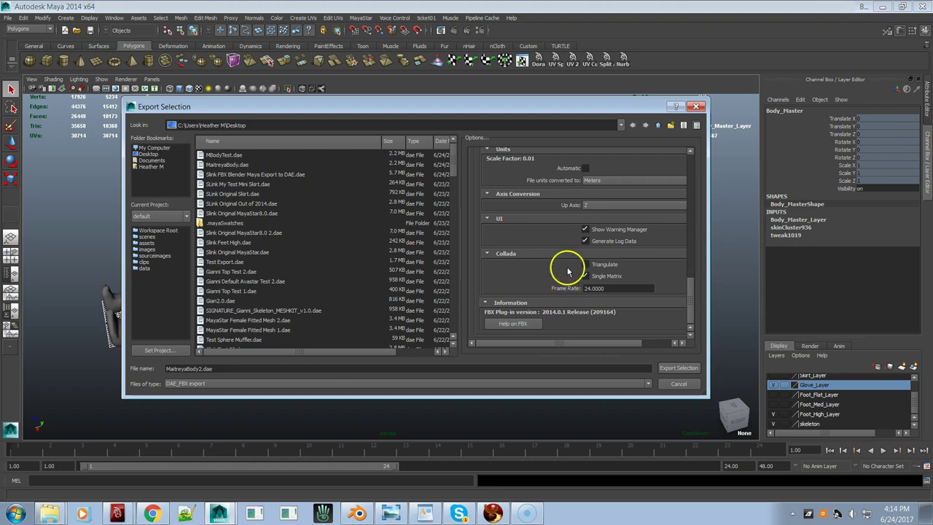
- Toggle Triangulate in the geometry options on and off again, and compare it with the Collada Triangulate setting
{"action": "scroll", "coordinate": [583, 241], "scroll_direction": "up", "scroll_amount": 5}
{"action": "scroll", "coordinate": [582, 241], "scroll_direction": "up", "scroll_amount": 5}
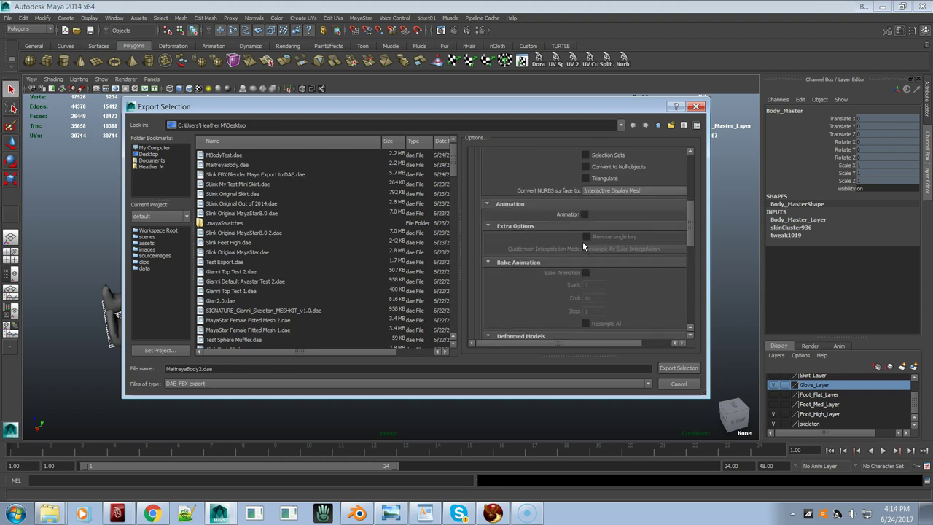
{"action": "left_click", "coordinate": [586, 305]}
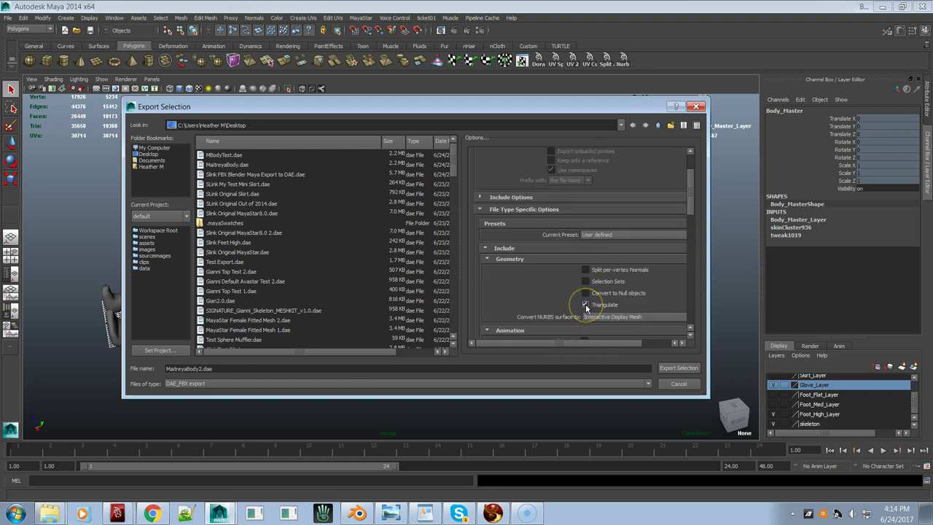
{"action": "scroll", "coordinate": [608, 297], "scroll_direction": "down", "scroll_amount": 3}
{"action": "scroll", "coordinate": [608, 297], "scroll_direction": "down", "scroll_amount": 10}
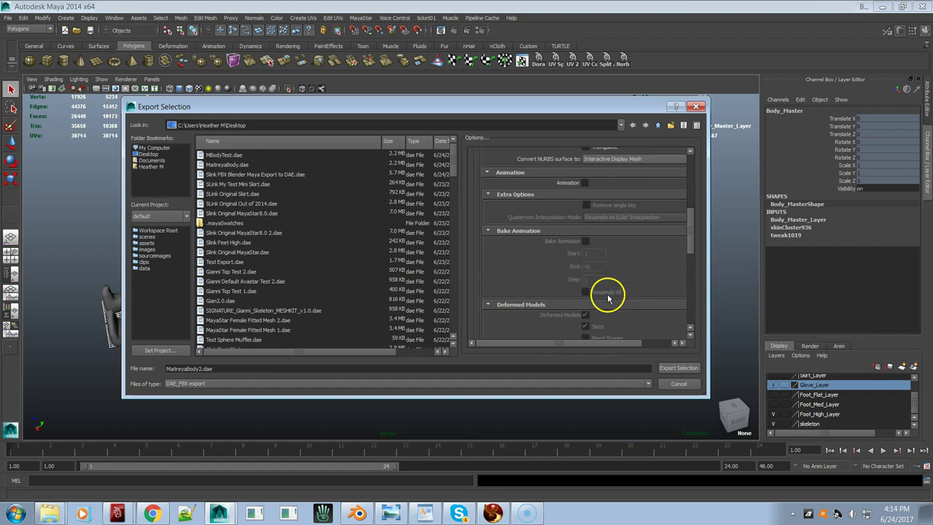
{"action": "left_click", "coordinate": [605, 290]}
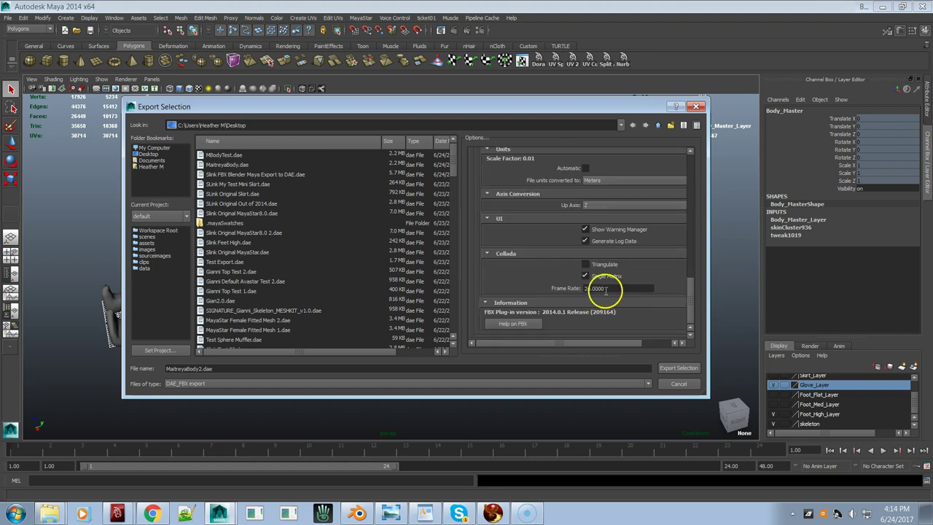
- Review the export options once more from presets to Collada, and move the export dialog aside to uncover the selected mesh
{"action": "scroll", "coordinate": [603, 273], "scroll_direction": "up", "scroll_amount": 3}
{"action": "scroll", "coordinate": [603, 272], "scroll_direction": "up", "scroll_amount": 10}
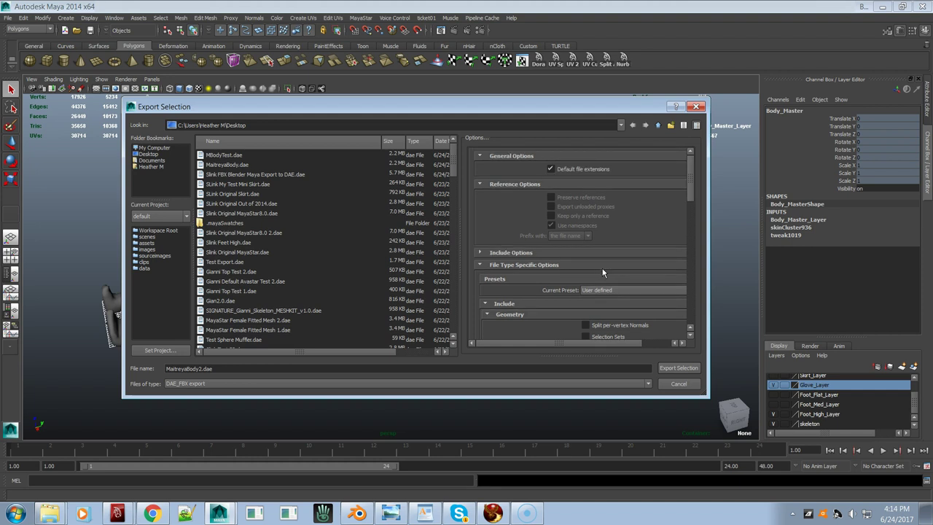
{"action": "left_click", "coordinate": [604, 271]}
{"action": "left_click", "coordinate": [598, 235]}
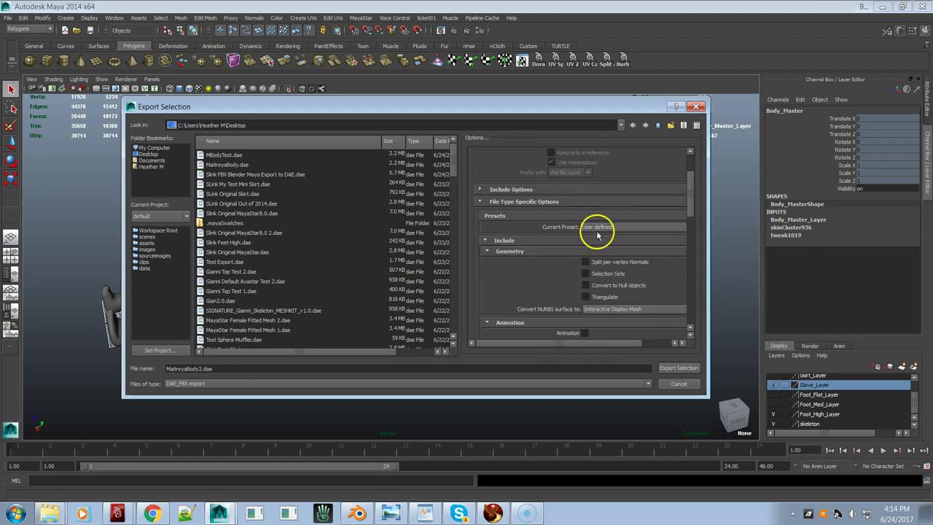
{"action": "scroll", "coordinate": [594, 237], "scroll_direction": "down", "scroll_amount": 10}
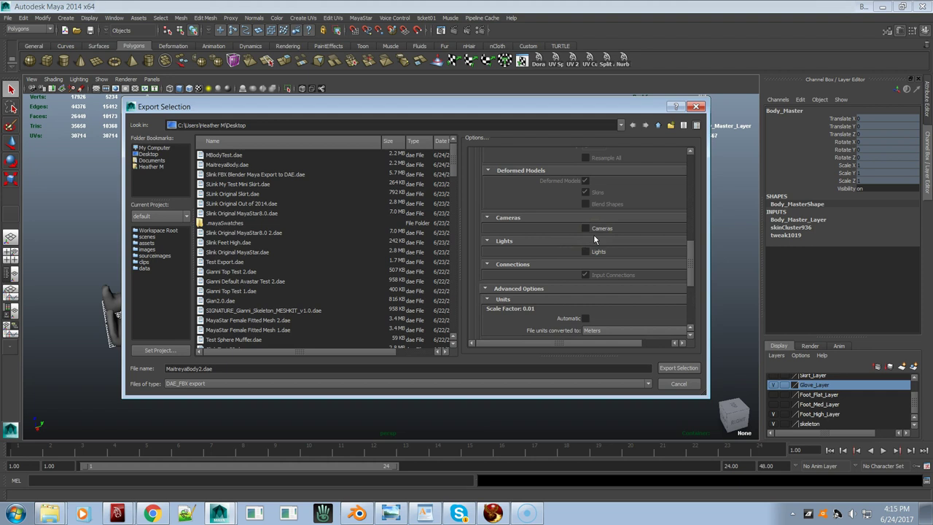
{"action": "scroll", "coordinate": [594, 234], "scroll_direction": "down", "scroll_amount": 5}
{"action": "left_click", "coordinate": [380, 119]}
{"action": "left_click_drag", "start_coordinate": [391, 105], "coordinate": [607, 118]}
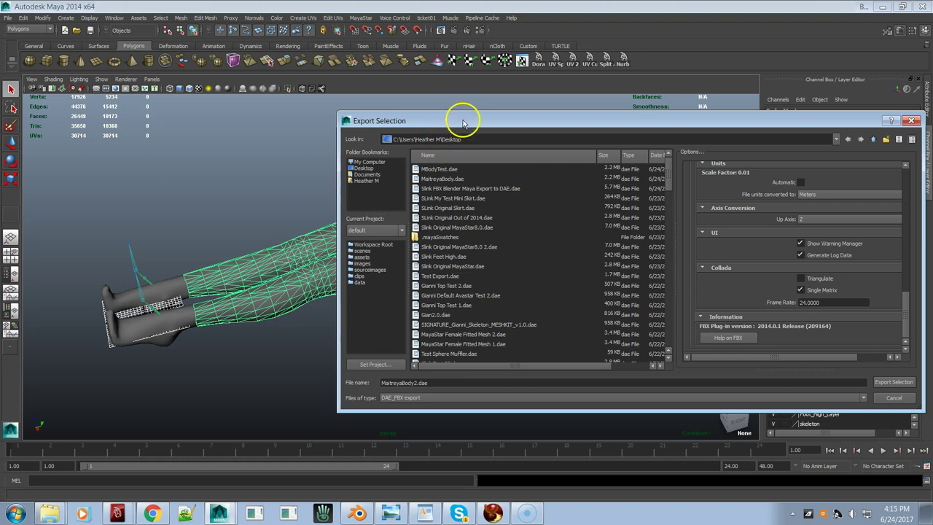
- Export the selected body mesh to the Desktop as MaitreyaBody2.dae in DAE_FBX format
{"action": "left_click_drag", "start_coordinate": [462, 123], "coordinate": [449, 292]}
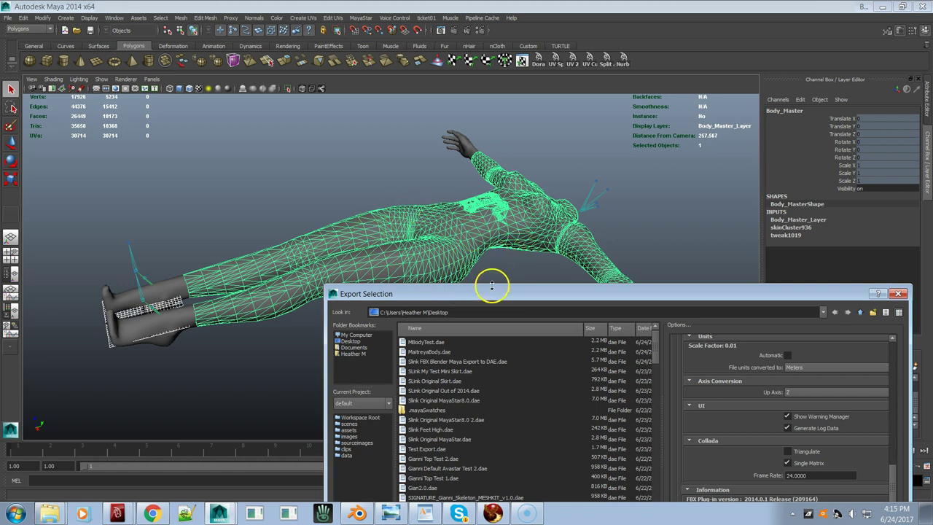
{"action": "left_click_drag", "start_coordinate": [491, 298], "coordinate": [459, 131]}
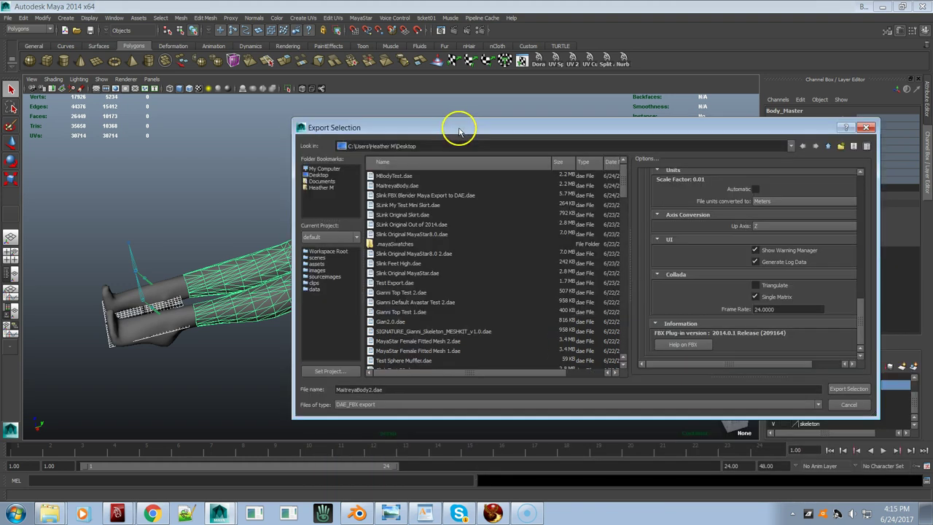
{"action": "left_click", "coordinate": [835, 389]}
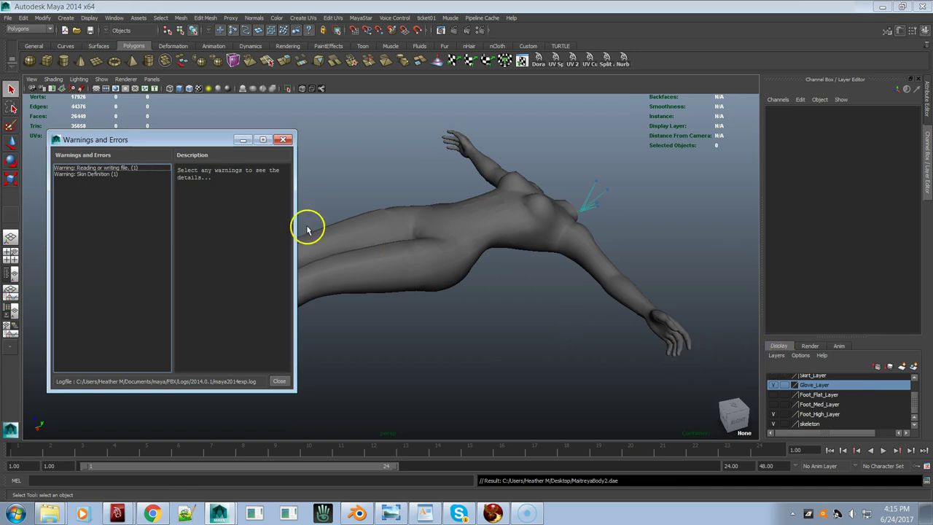
- Read the details of the file reading/writing and skin definition warnings, and close the warnings window
{"action": "left_click", "coordinate": [123, 168]}
{"action": "left_click", "coordinate": [122, 173]}
{"action": "left_click", "coordinate": [123, 168]}
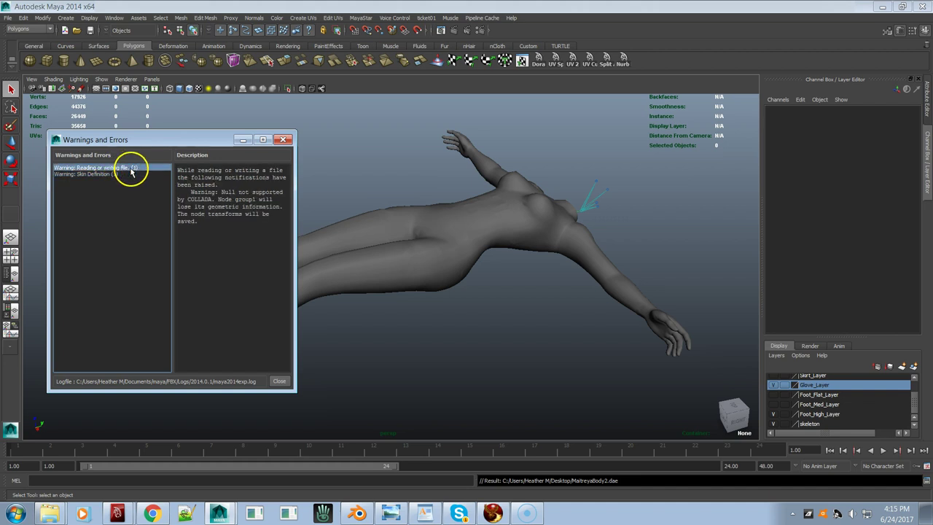
{"action": "left_click", "coordinate": [92, 173]}
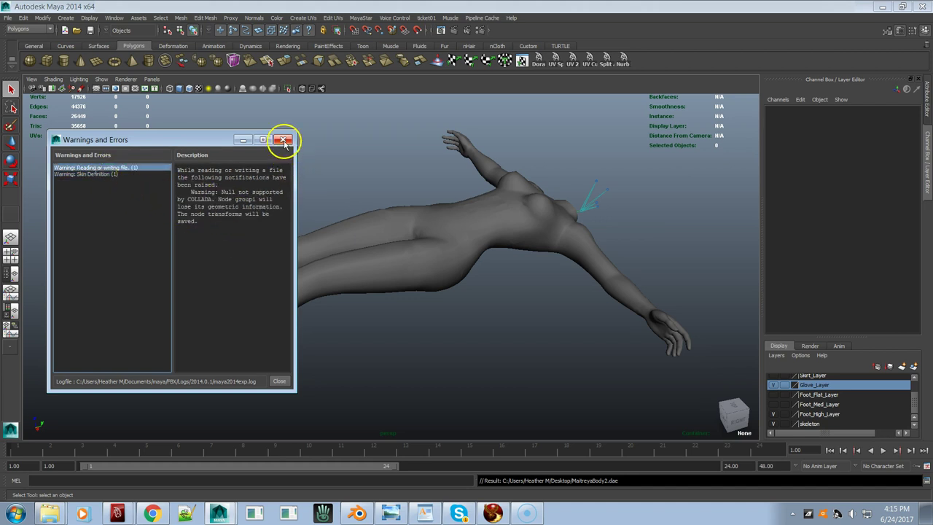
{"action": "left_click", "coordinate": [283, 140]}
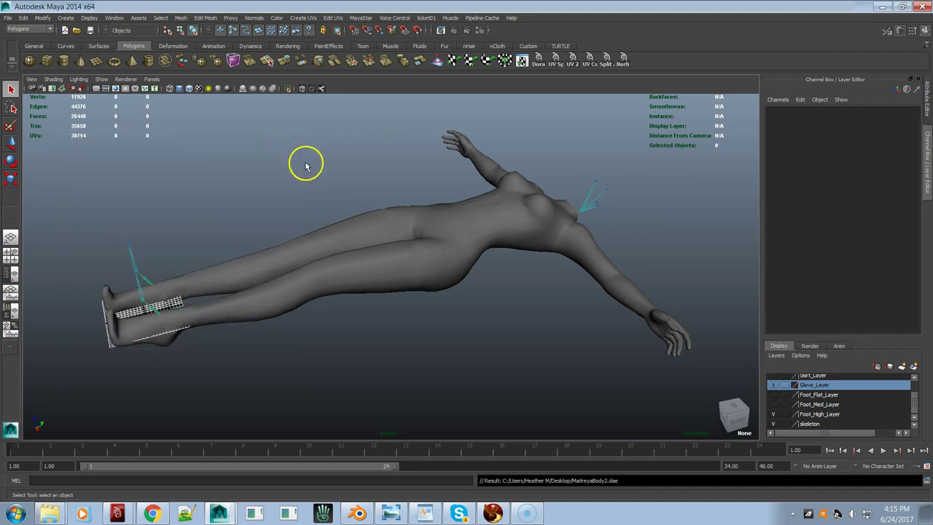
- Export the glove and high-foot meshes together to the Desktop as MaitreyaHandsandFeet.dae in DAE_FBX format, and dismiss the warnings
{"action": "left_click", "coordinate": [682, 350]}
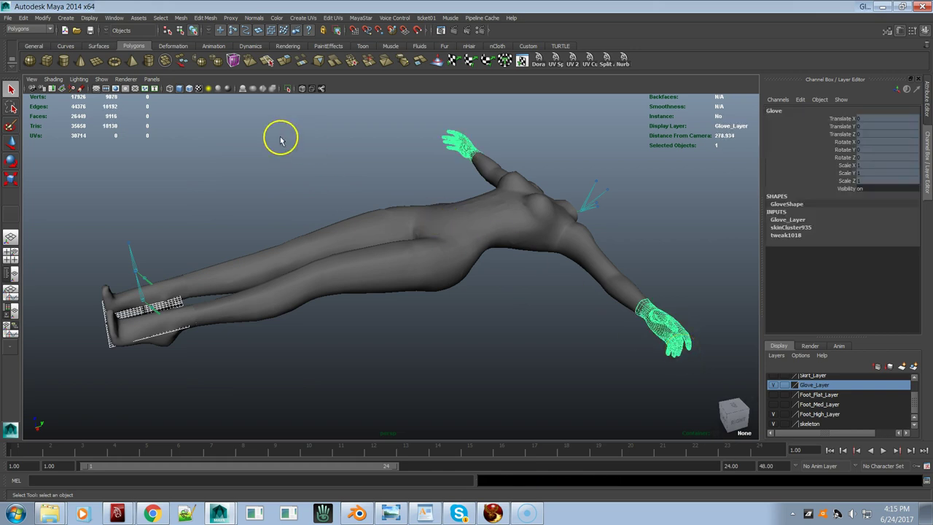
{"action": "left_click", "coordinate": [164, 344]}
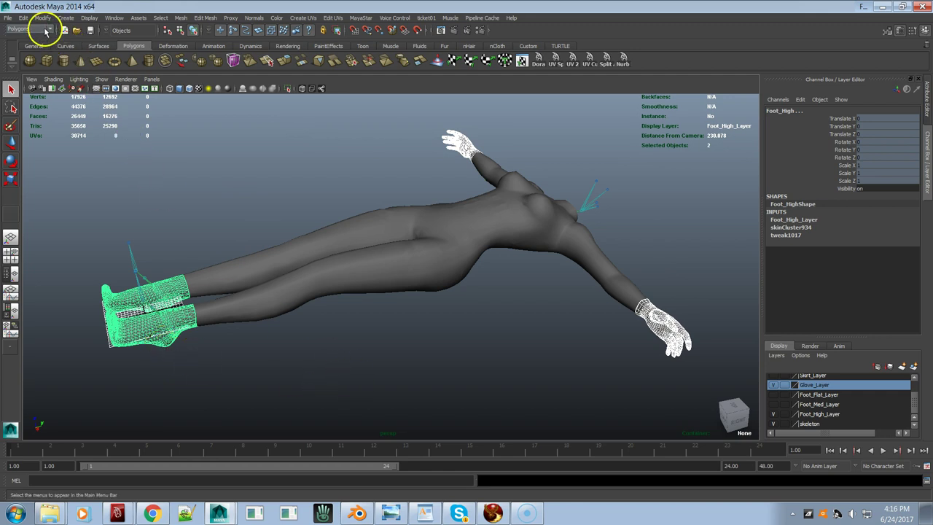
{"action": "left_click", "coordinate": [8, 18]}
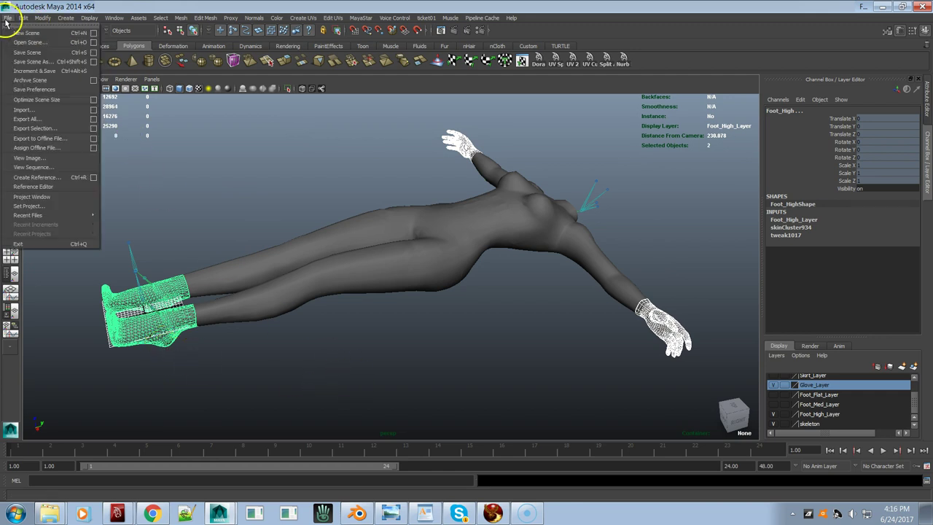
{"action": "left_click", "coordinate": [53, 128]}
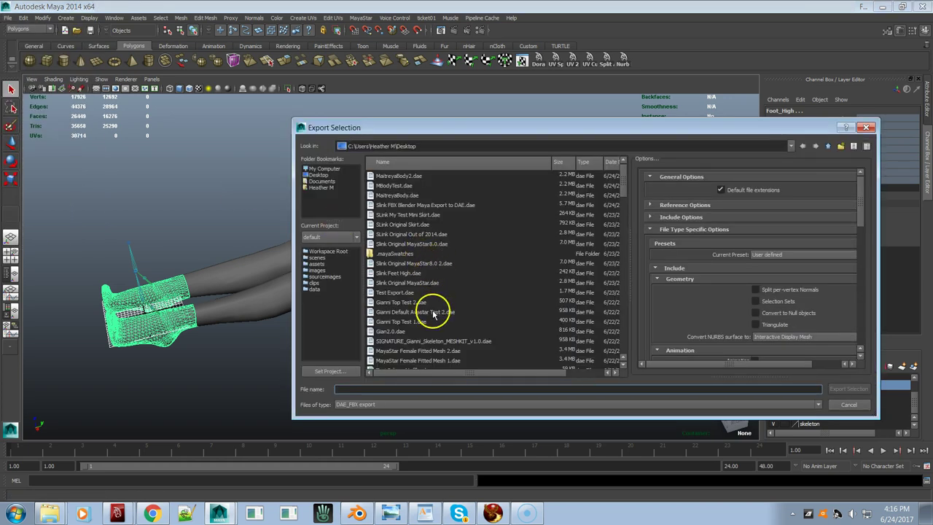
{"action": "left_click", "coordinate": [420, 381]}
{"action": "type", "text": "Mait"}
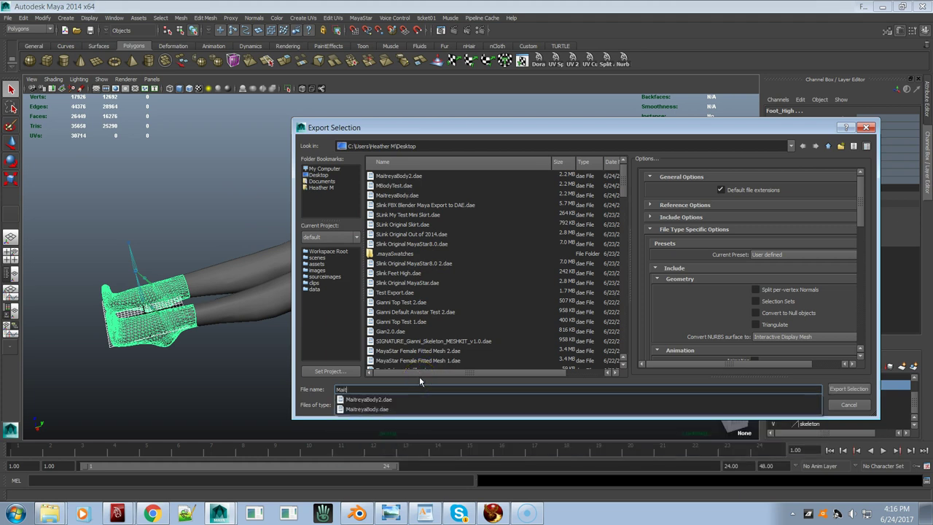
{"action": "type", "text": "reyaHands"}
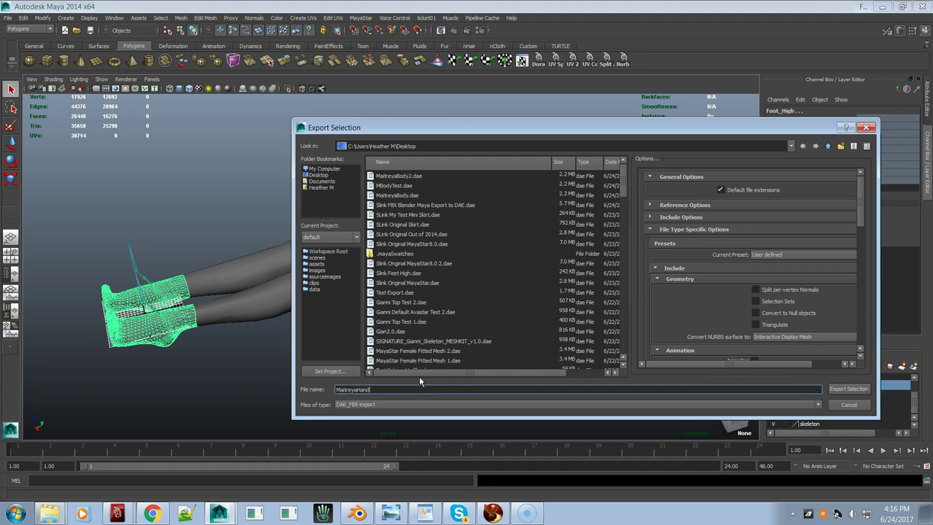
{"action": "type", "text": "andFe"}
{"action": "type", "text": "et"}
{"action": "key", "text": "Return"}
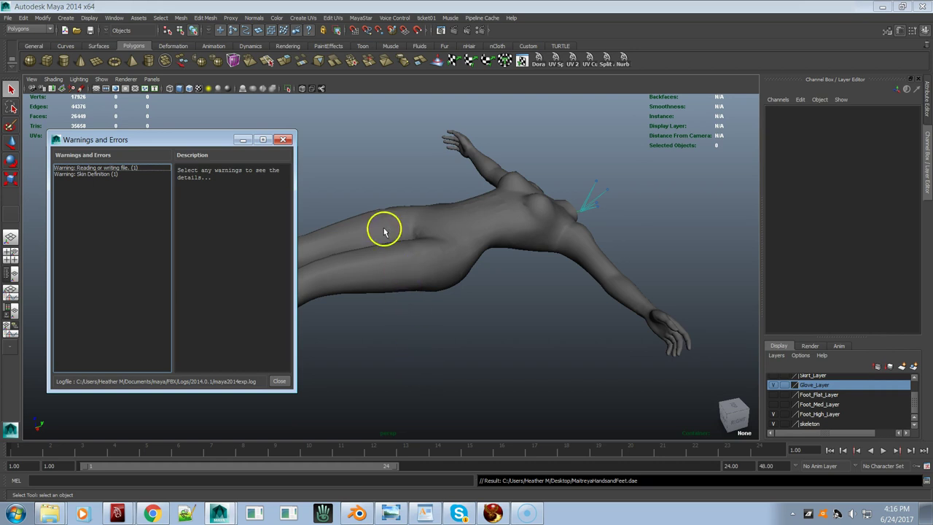
{"action": "left_click", "coordinate": [284, 140]}
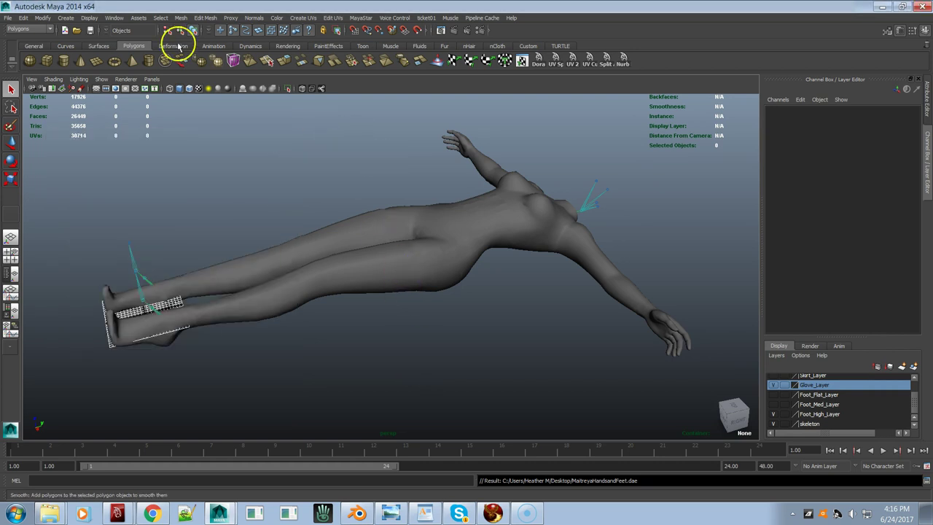
- Find fbxmaya.mll in the Plug-in Manager and examine its plug-in information, including the full file path
{"action": "left_click", "coordinate": [117, 18]}
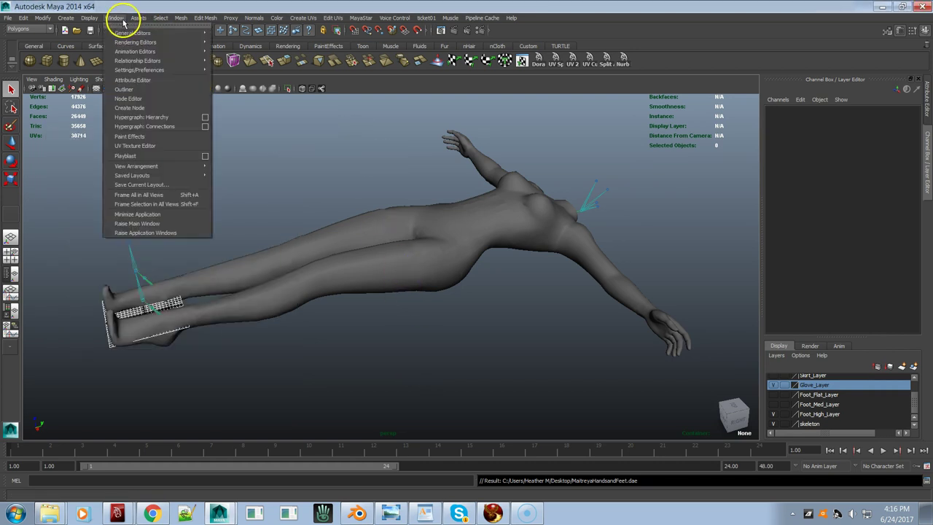
{"action": "mouse_move", "coordinate": [145, 63]}
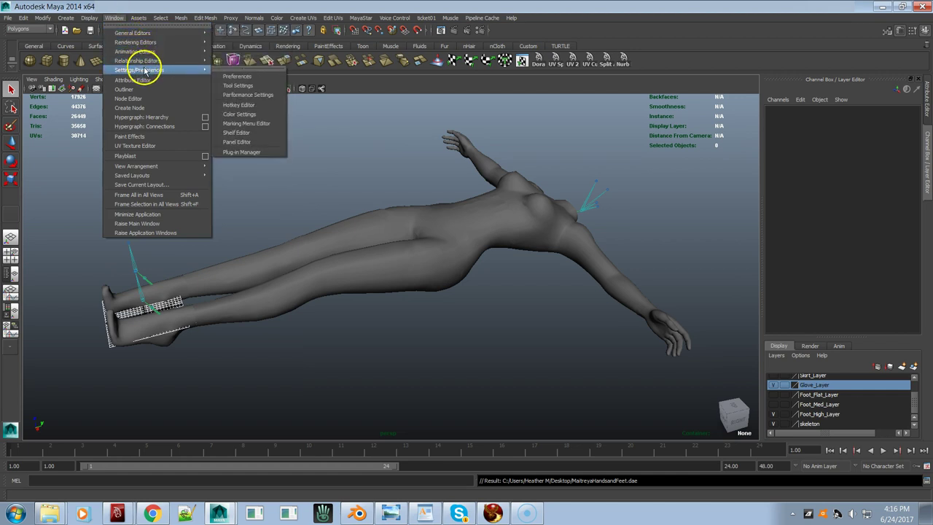
{"action": "mouse_move", "coordinate": [204, 69]}
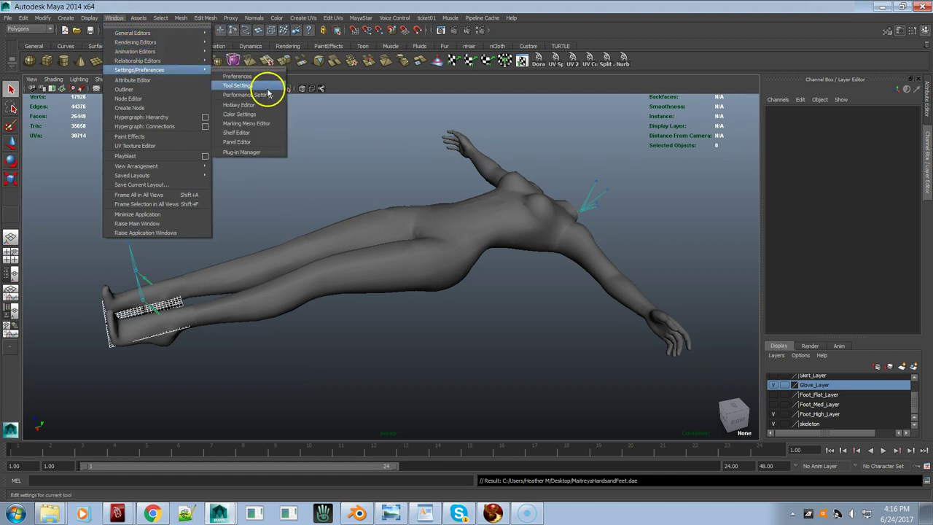
{"action": "left_click", "coordinate": [262, 153]}
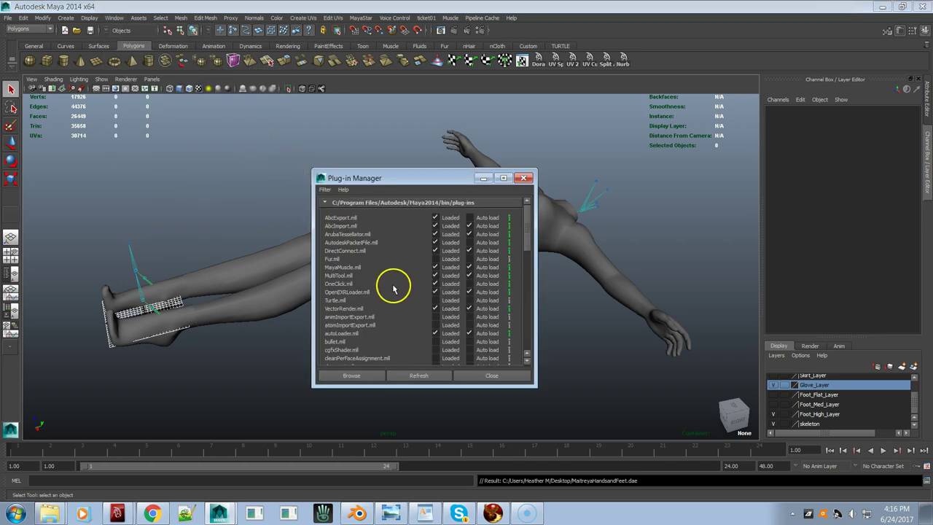
{"action": "scroll", "coordinate": [357, 299], "scroll_direction": "down", "scroll_amount": 5}
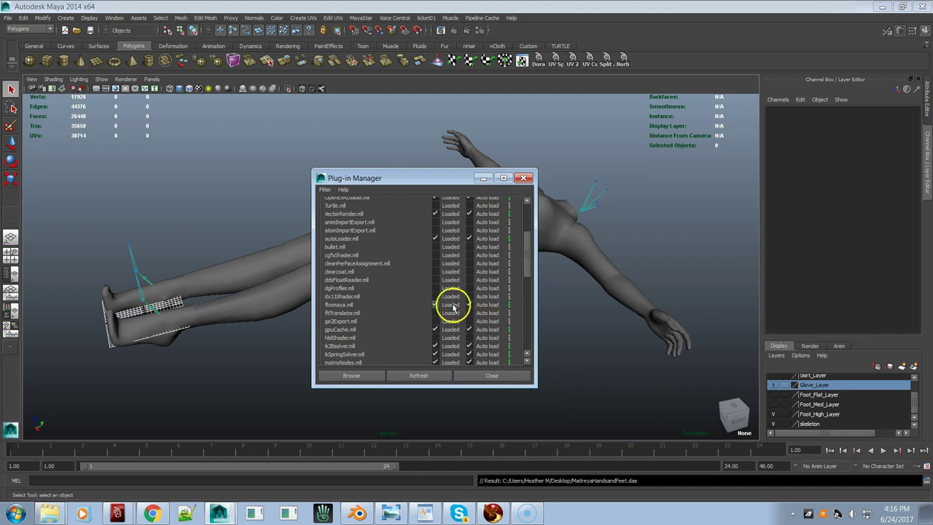
{"action": "left_click", "coordinate": [509, 306]}
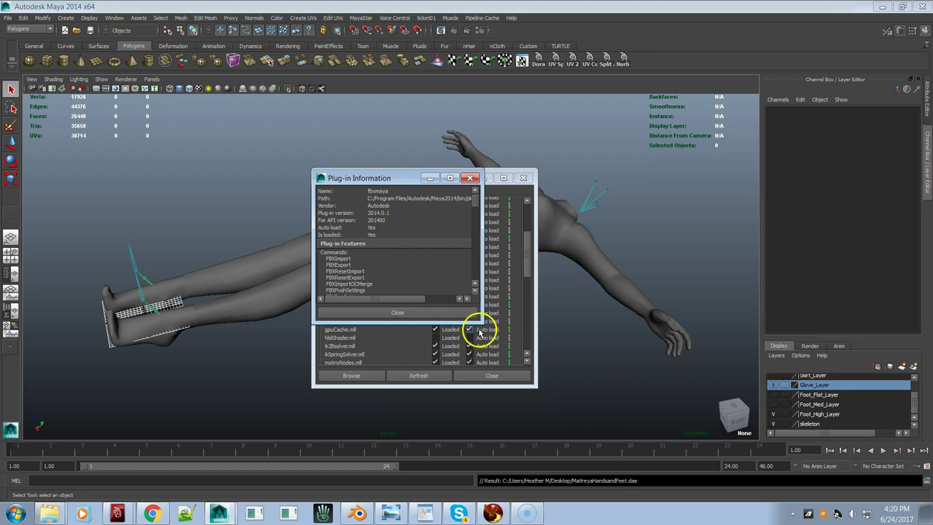
{"action": "left_click_drag", "start_coordinate": [478, 320], "coordinate": [602, 321]}
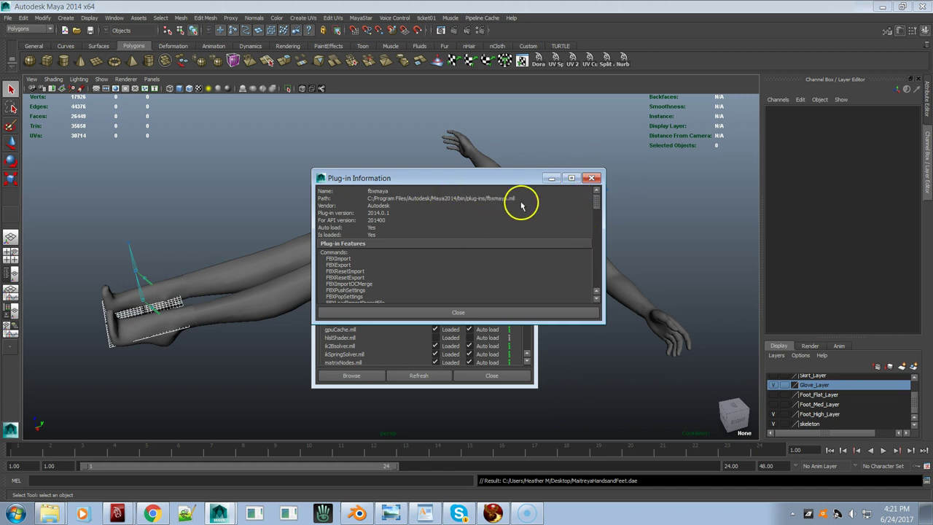
{"action": "left_click", "coordinate": [592, 178]}
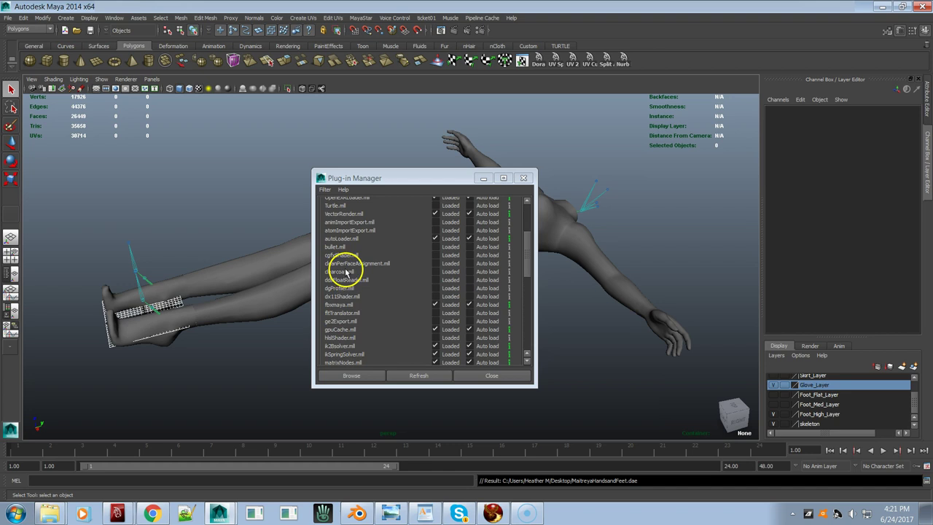
- Check the load settings around fbxmaya.mll and fltTranslator.mll, and close the Plug-in Manager
{"action": "left_click", "coordinate": [361, 312]}
{"action": "left_click", "coordinate": [335, 312]}
{"action": "left_click", "coordinate": [437, 305]}
{"action": "left_click", "coordinate": [436, 313]}
{"action": "left_click", "coordinate": [497, 222]}
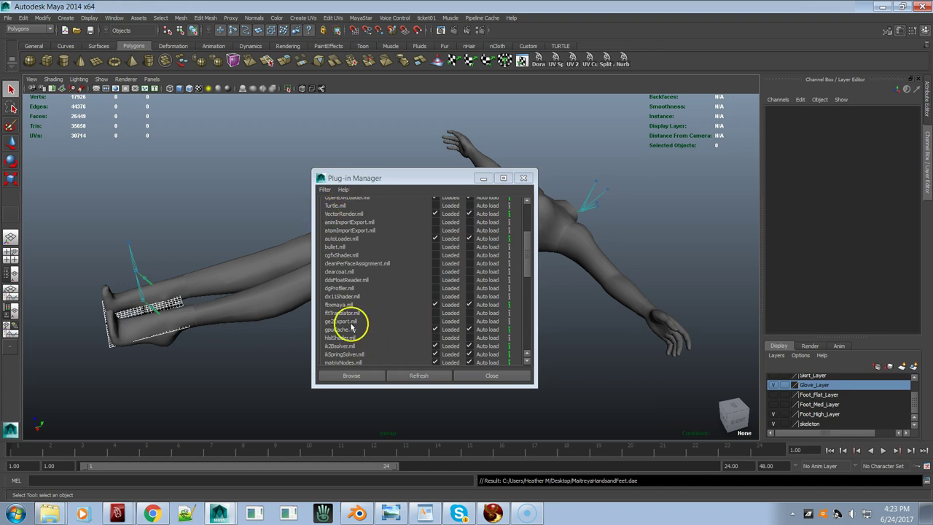
{"action": "left_click", "coordinate": [527, 177]}
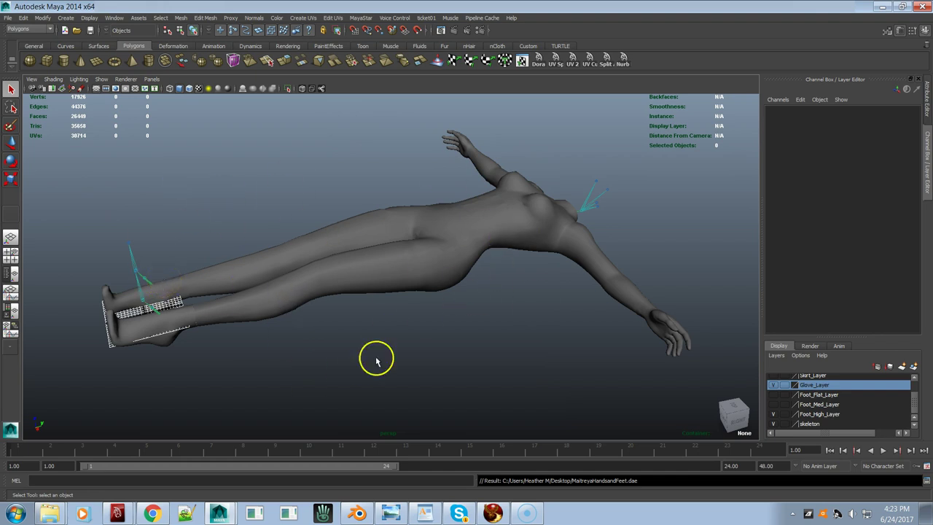
- Start a new, empty scene
{"action": "left_click", "coordinate": [10, 18]}
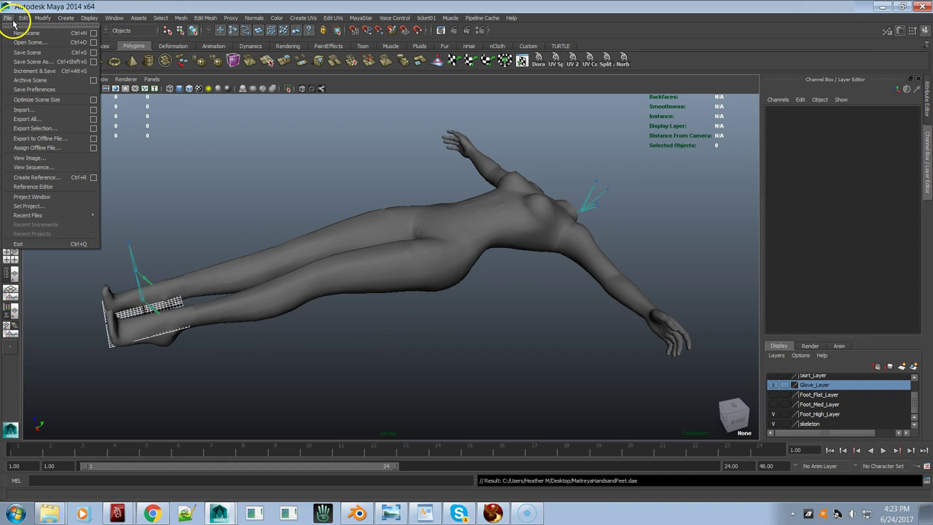
{"action": "left_click", "coordinate": [16, 34]}
{"action": "left_click", "coordinate": [471, 258]}
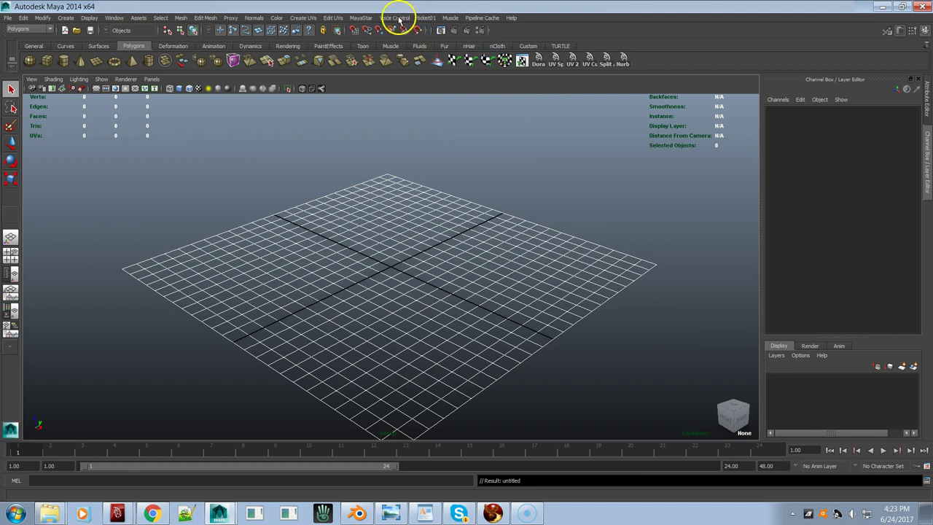
- Load the FEMALE - Bento MayaStar avatar into the scene and view it from the front
{"action": "left_click", "coordinate": [366, 20]}
{"action": "mouse_move", "coordinate": [369, 33]}
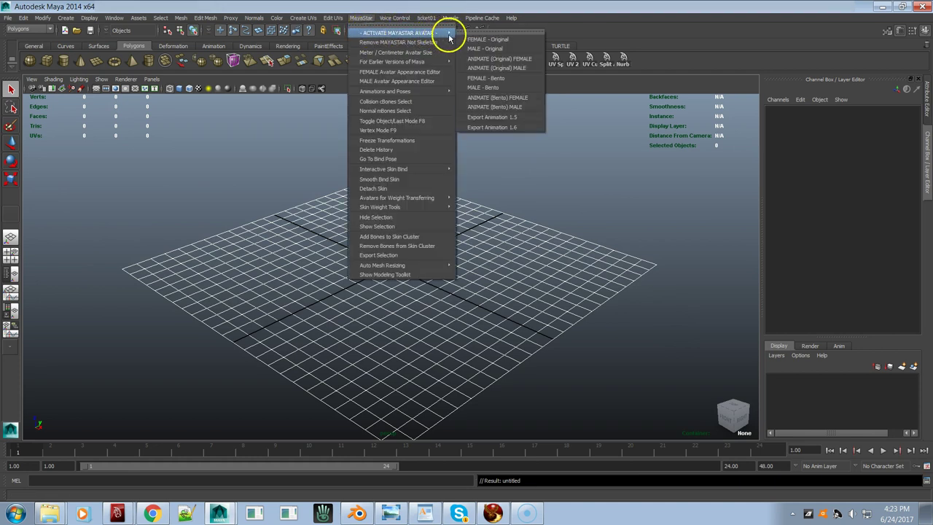
{"action": "left_click", "coordinate": [502, 78]}
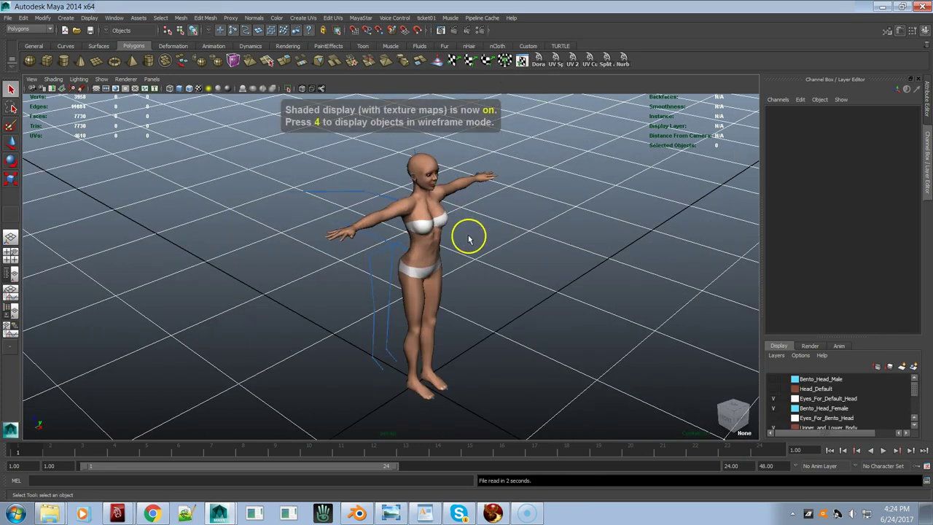
{"action": "left_click_drag", "start_coordinate": [464, 261], "coordinate": [403, 253], "text": "alt"}
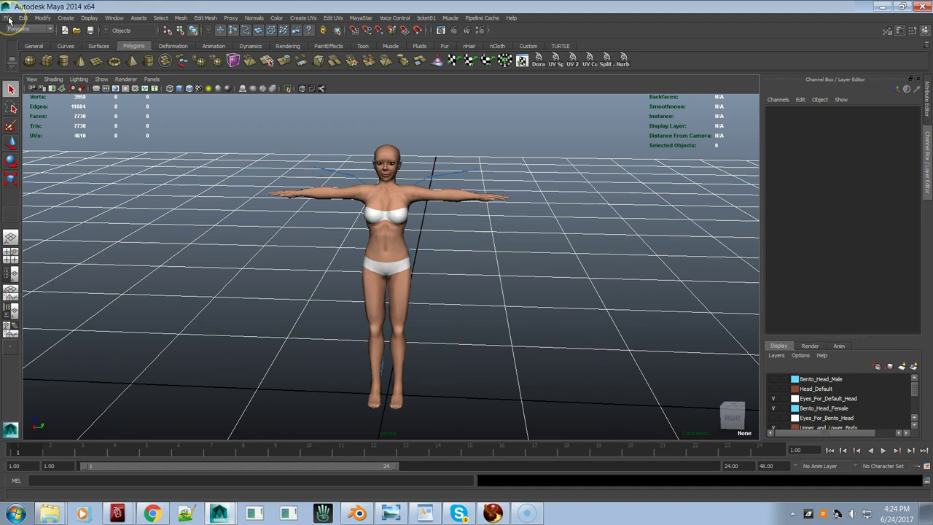
- Open the import dialog and browse to the Desktop folder with the exported DAE files
{"action": "left_click", "coordinate": [8, 18]}
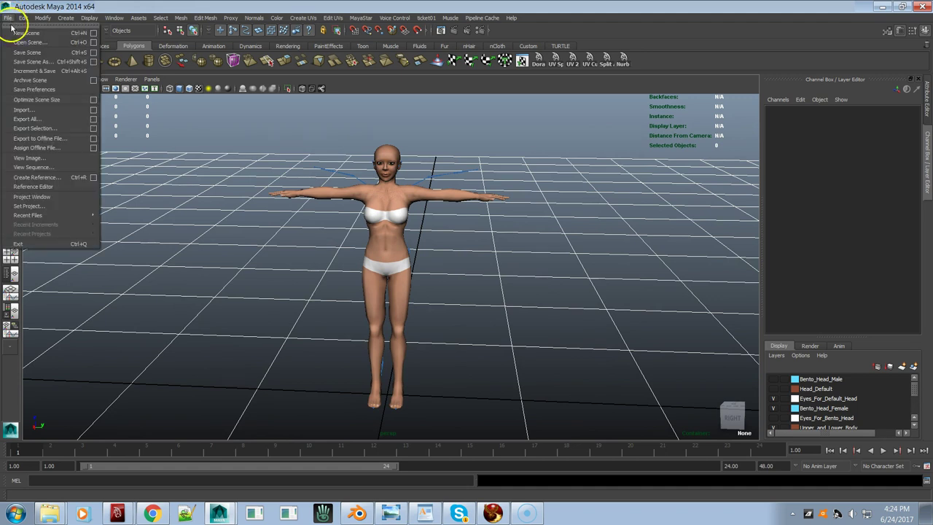
{"action": "left_click", "coordinate": [32, 110]}
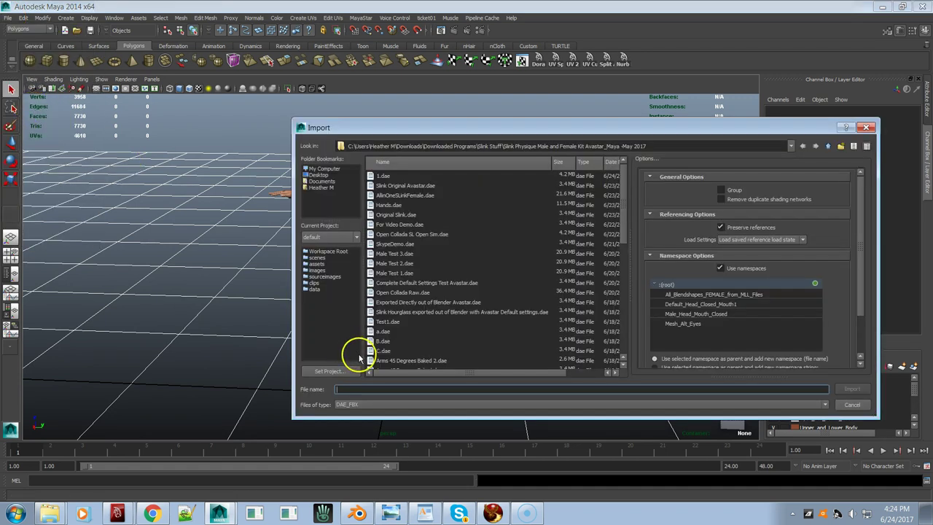
{"action": "left_click", "coordinate": [315, 176]}
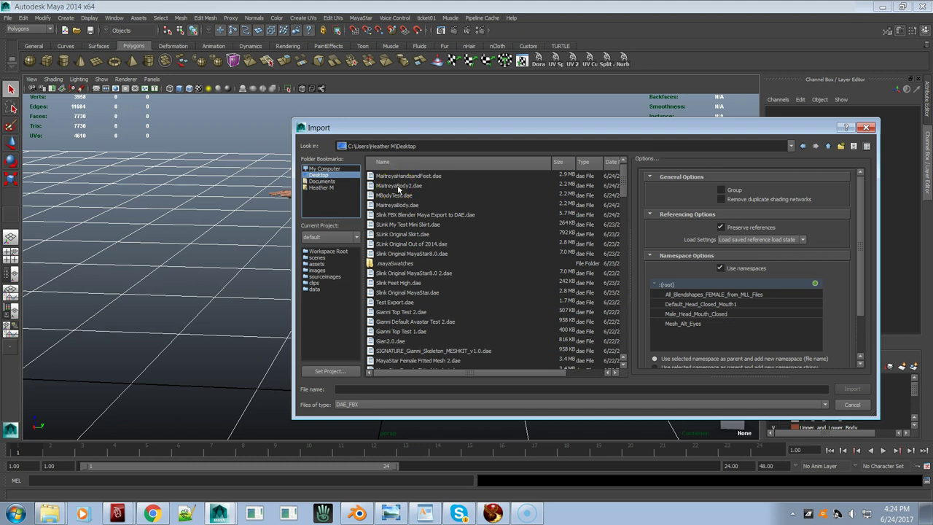
- Review the general, referencing, namespace and file-type-specific options for the import
{"action": "left_click_drag", "start_coordinate": [656, 129], "coordinate": [490, 101]}
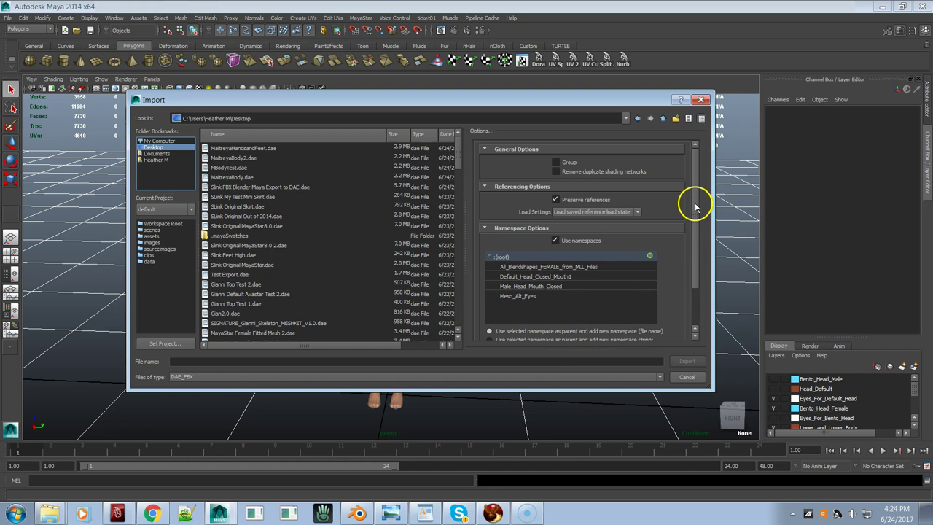
{"action": "scroll", "coordinate": [689, 219], "scroll_direction": "down", "scroll_amount": 2}
{"action": "scroll", "coordinate": [686, 240], "scroll_direction": "down", "scroll_amount": 1}
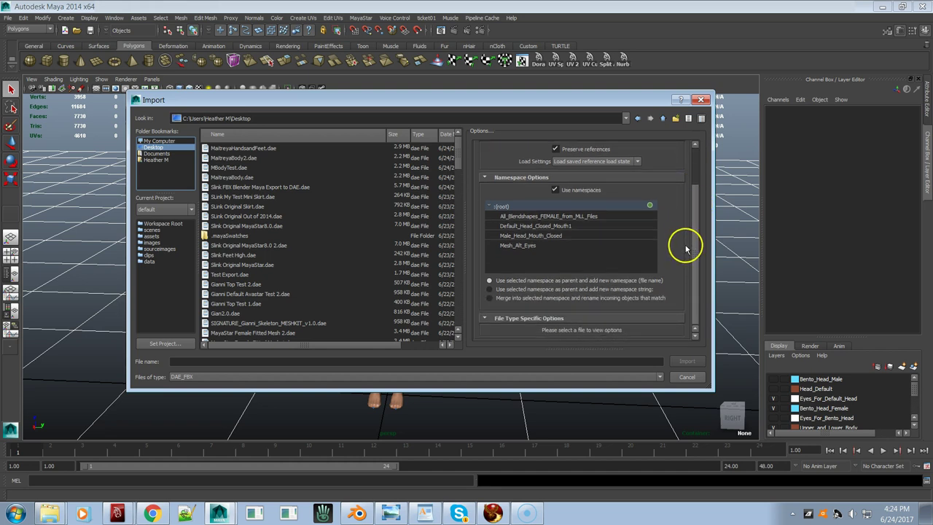
{"action": "scroll", "coordinate": [687, 233], "scroll_direction": "up", "scroll_amount": 2}
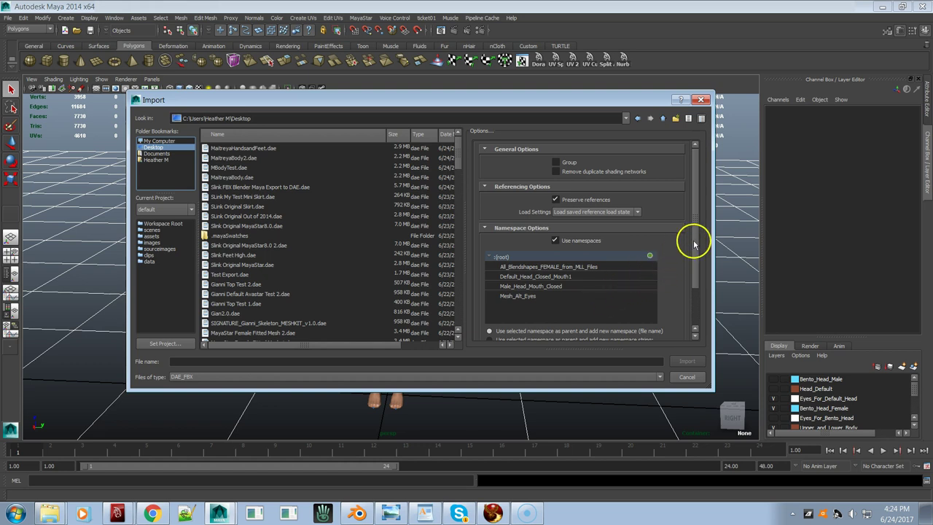
- Recheck the import options and import MaitreyaBody2.dae from the Desktop into the avatar scene
{"action": "scroll", "coordinate": [693, 244], "scroll_direction": "down", "scroll_amount": 3}
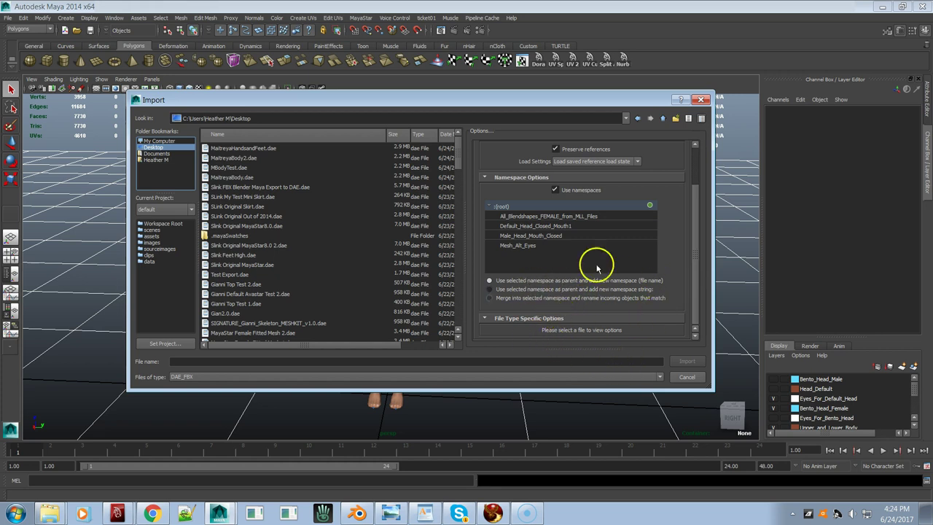
{"action": "left_click_drag", "start_coordinate": [697, 216], "coordinate": [697, 162]}
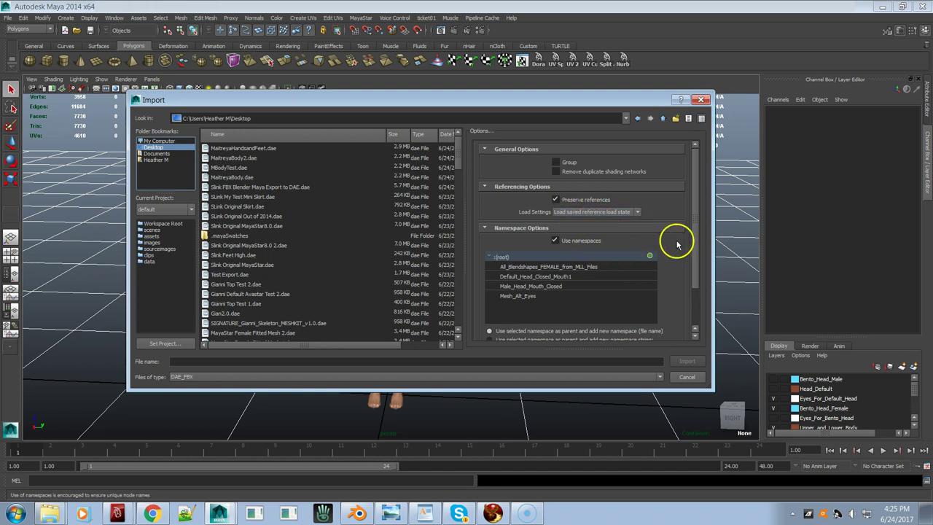
{"action": "mouse_move", "coordinate": [693, 217]}
{"action": "left_mouse_down"}
{"action": "mouse_move", "coordinate": [687, 275]}
{"action": "mouse_move", "coordinate": [698, 215]}
{"action": "left_mouse_up"}
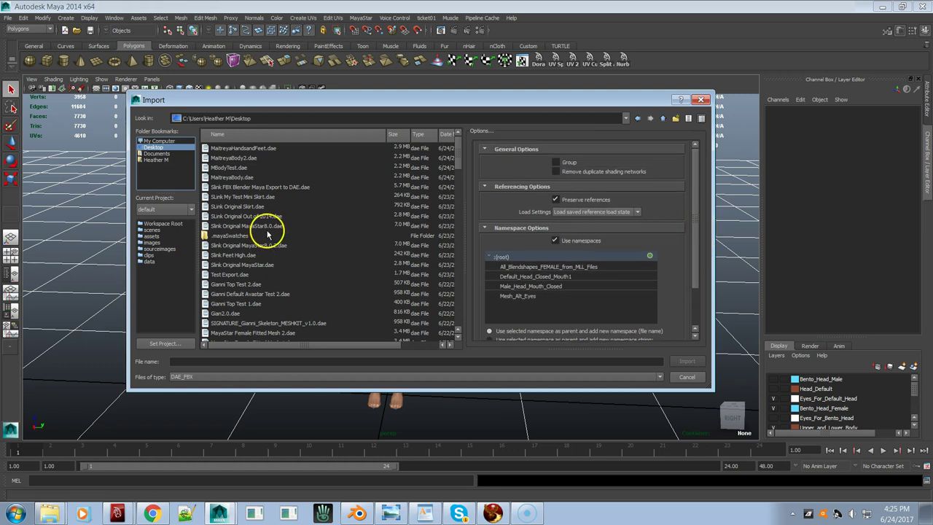
{"action": "left_click", "coordinate": [239, 157]}
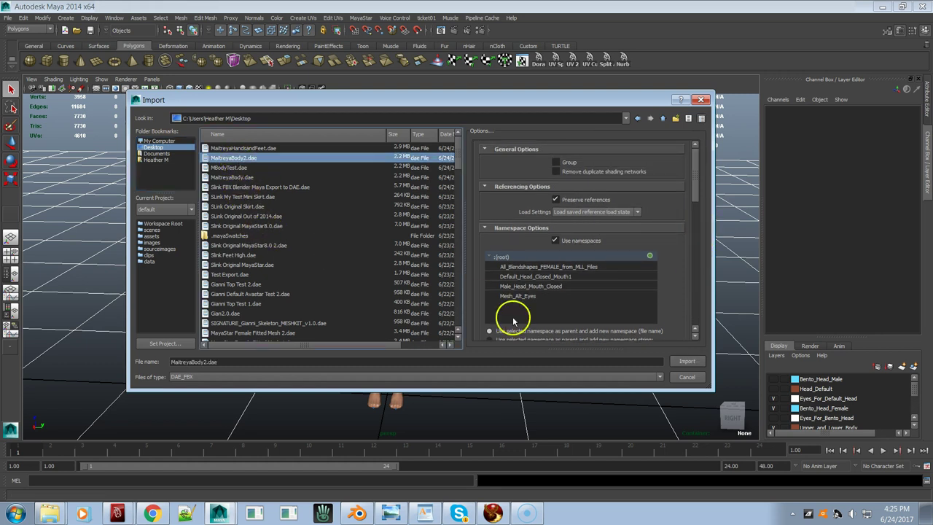
{"action": "left_click", "coordinate": [689, 361]}
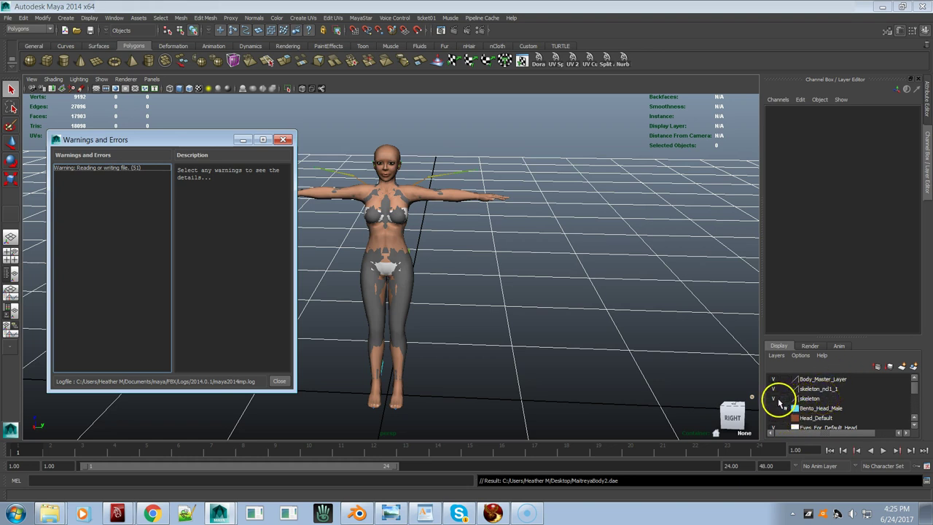
- Toggle the visibility of Body_Master_Layer off and on to check which mesh it controls
{"action": "left_click", "coordinate": [779, 403]}
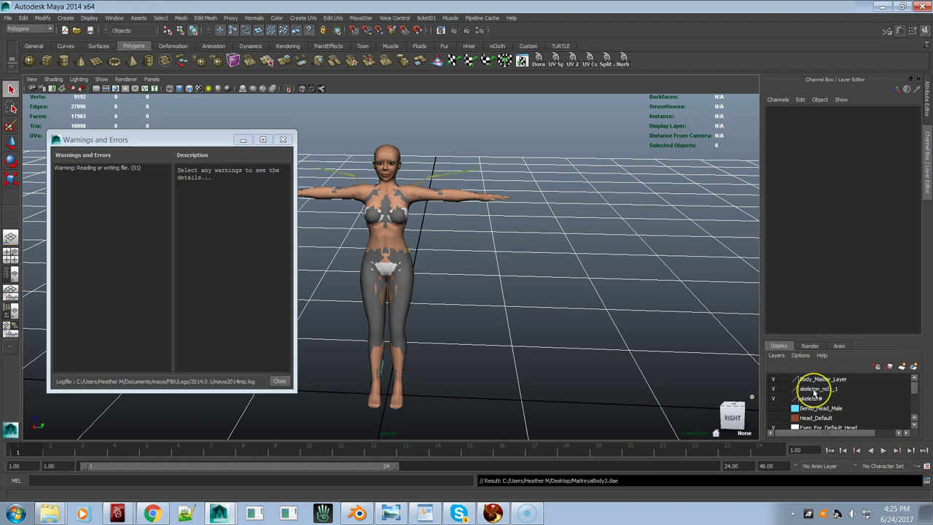
{"action": "left_click", "coordinate": [773, 379]}
{"action": "left_click", "coordinate": [774, 379]}
{"action": "left_click", "coordinate": [774, 379]}
{"action": "left_click", "coordinate": [774, 379]}
{"action": "left_click", "coordinate": [774, 380]}
{"action": "left_click", "coordinate": [775, 380]}
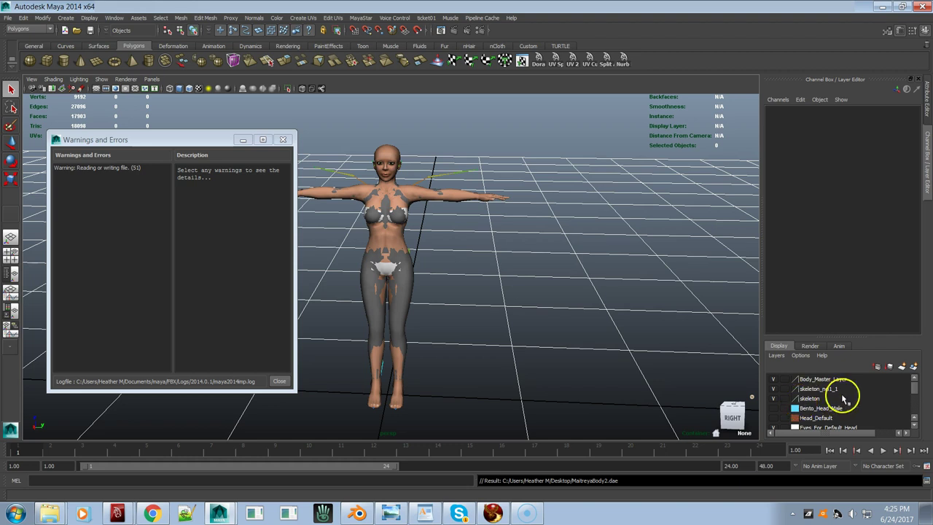
- Hide the Upper_and_Lower_Body display layer so only the imported body shows
{"action": "scroll", "coordinate": [915, 391], "scroll_direction": "down", "scroll_amount": 3}
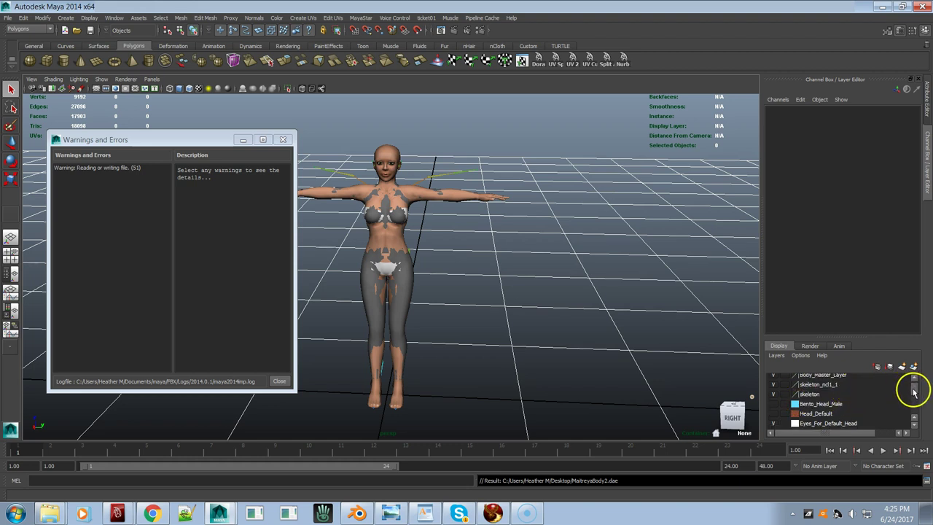
{"action": "scroll", "coordinate": [913, 394], "scroll_direction": "down", "scroll_amount": 2}
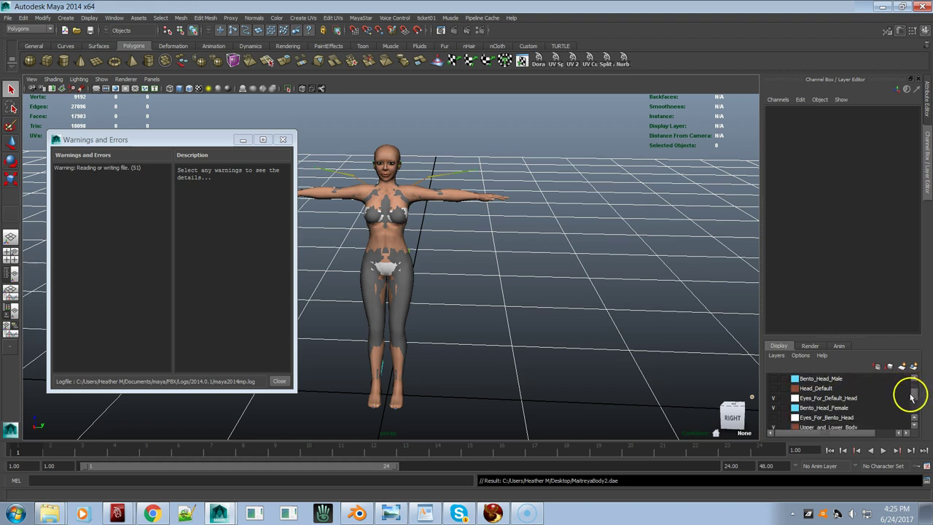
{"action": "left_click", "coordinate": [775, 412]}
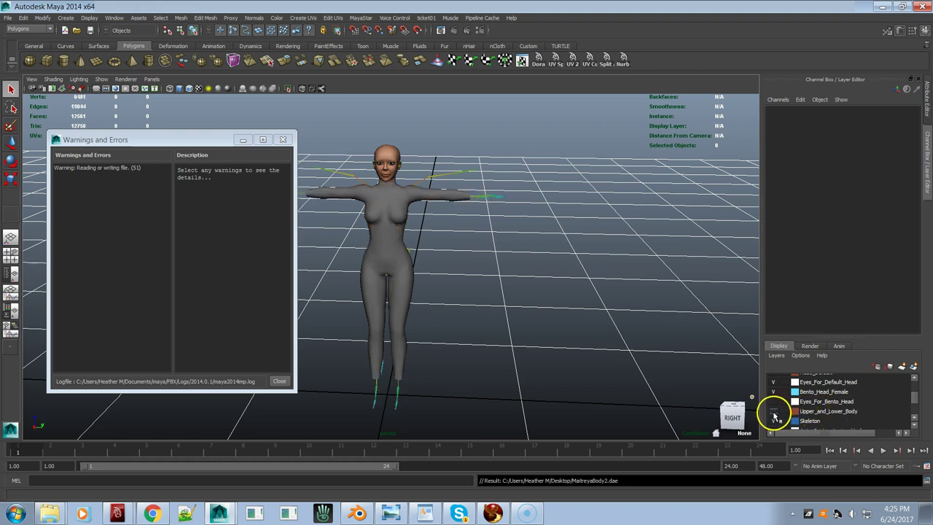
- Examine the imported grey body from the front, focusing on the neck, shoulders and chest
{"action": "right_click_drag", "start_coordinate": [464, 265], "coordinate": [649, 272], "text": "alt"}
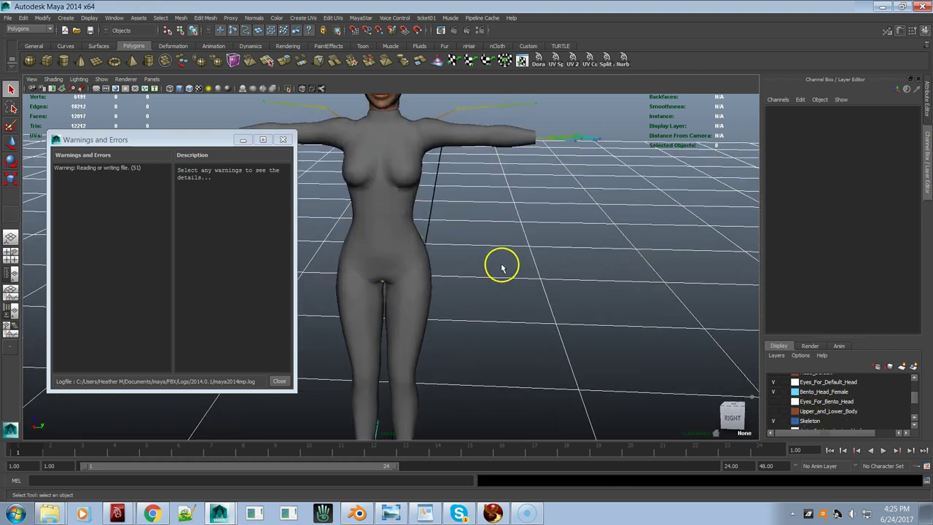
{"action": "middle_click_drag", "start_coordinate": [503, 264], "coordinate": [507, 327], "text": "alt"}
{"action": "mouse_move", "coordinate": [506, 327]}
{"action": "left_mouse_down", "text": "alt"}
{"action": "mouse_move", "coordinate": [535, 323]}
{"action": "mouse_move", "coordinate": [512, 319]}
{"action": "left_mouse_up", "text": "alt"}
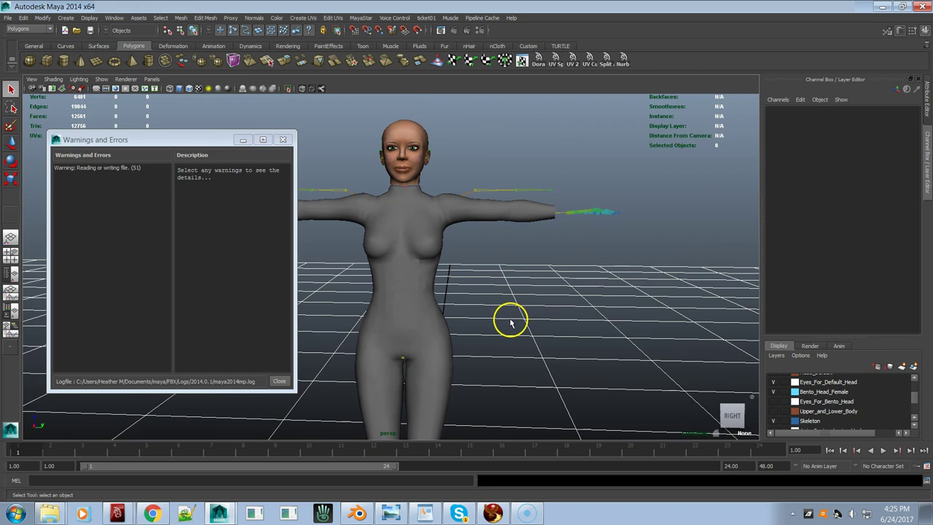
{"action": "right_click_drag", "start_coordinate": [475, 292], "coordinate": [586, 405], "text": "alt"}
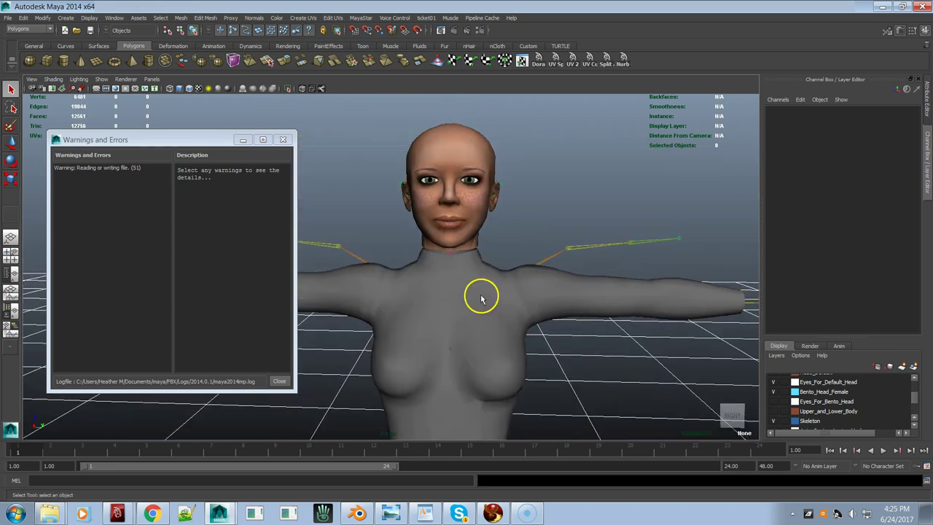
{"action": "right_click_drag", "start_coordinate": [481, 296], "coordinate": [567, 279], "text": "alt"}
{"action": "right_click_drag", "start_coordinate": [519, 258], "coordinate": [410, 292], "text": "alt"}
{"action": "left_click_drag", "start_coordinate": [410, 292], "coordinate": [510, 316], "text": "alt"}
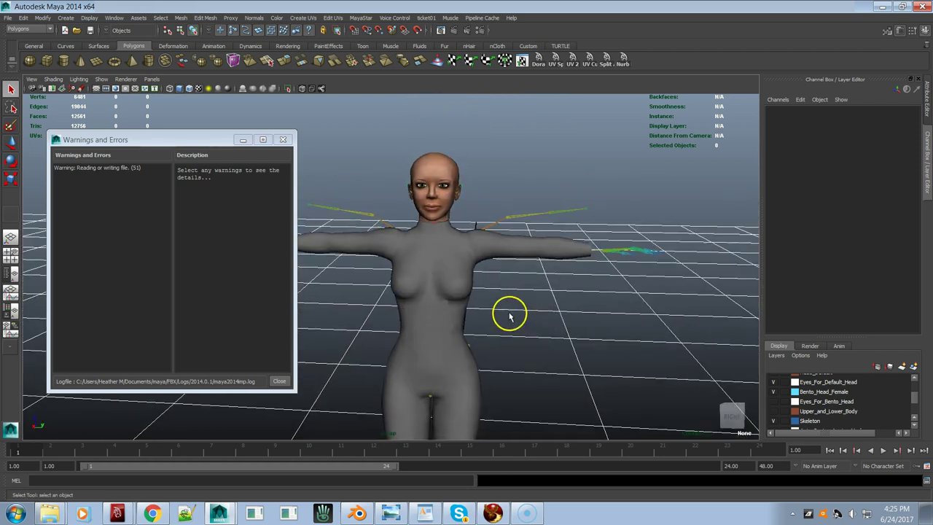
- Select the imported Body_Master mesh and open the FEMALE Avatar Appearance Editor, dismissing the import warnings
{"action": "left_click", "coordinate": [468, 286]}
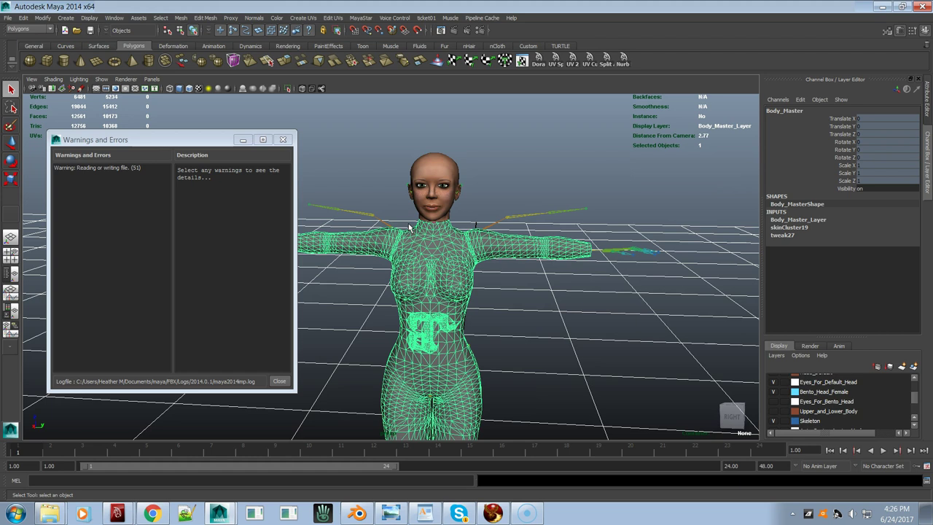
{"action": "left_click", "coordinate": [361, 18]}
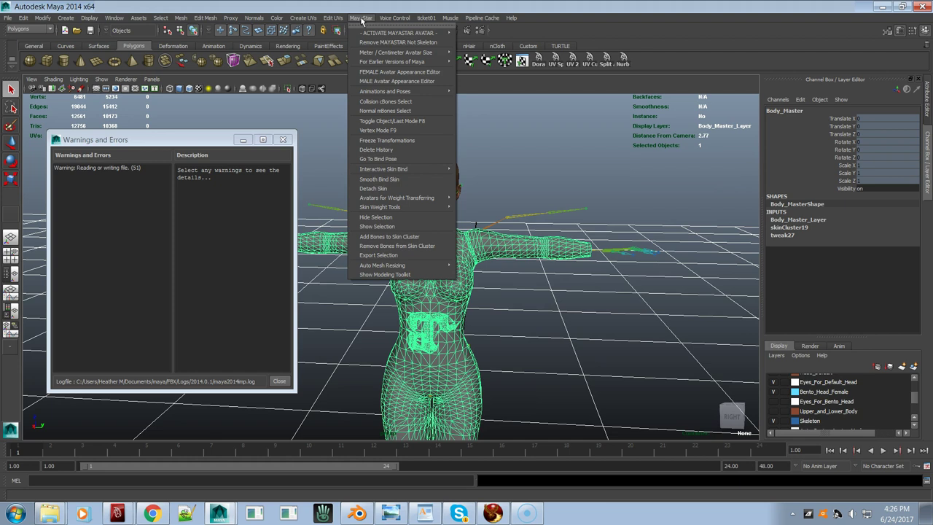
{"action": "left_click", "coordinate": [386, 74]}
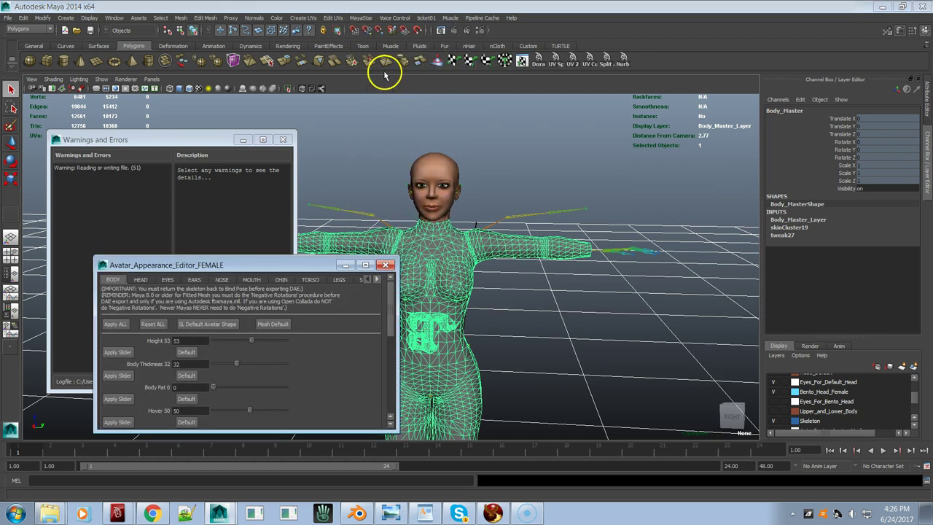
{"action": "left_click_drag", "start_coordinate": [309, 269], "coordinate": [742, 128]}
{"action": "left_click", "coordinate": [283, 139]}
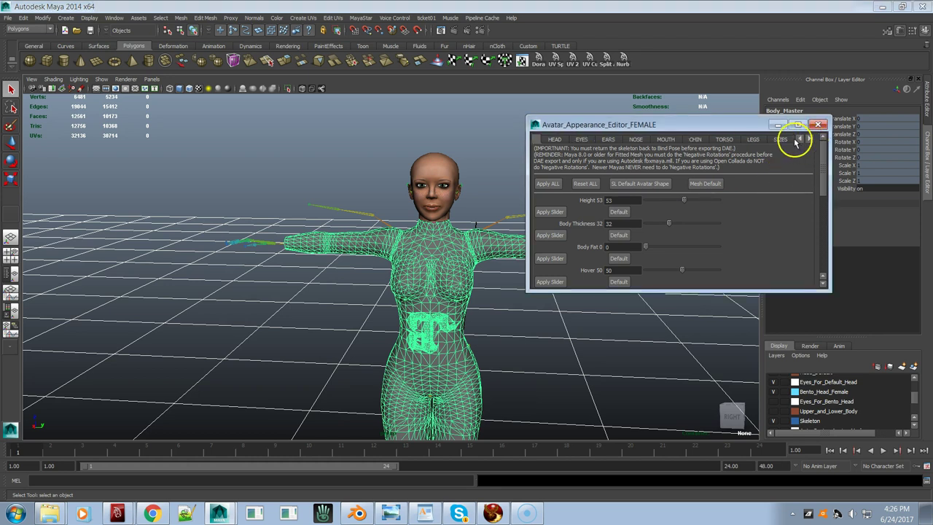
- Test the body in the standard sizes Female Large, Medium, Small, Extra Small and Extra Extra Small, returning to Large
{"action": "left_click", "coordinate": [781, 139]}
{"action": "left_click", "coordinate": [562, 192]}
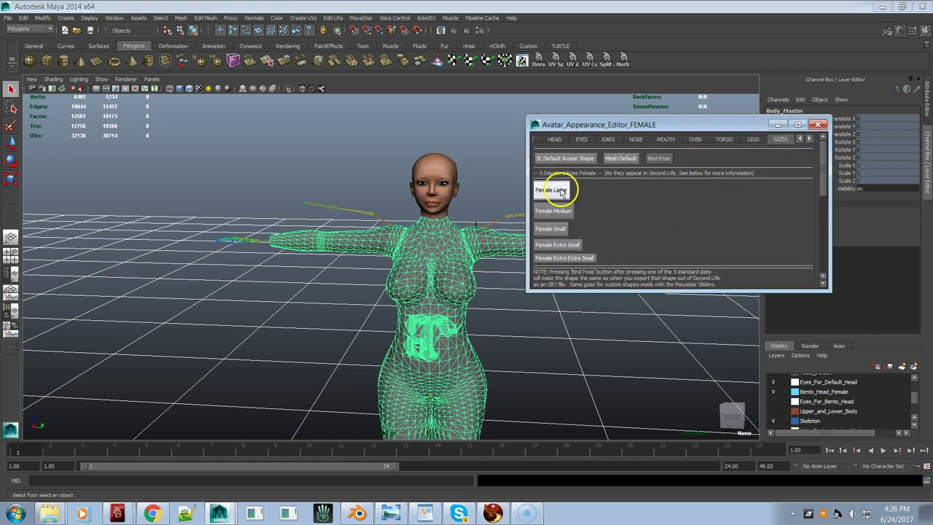
{"action": "left_click", "coordinate": [553, 211]}
{"action": "left_click", "coordinate": [552, 229]}
{"action": "left_click", "coordinate": [558, 245]}
{"action": "left_click", "coordinate": [563, 259]}
{"action": "left_click", "coordinate": [555, 196]}
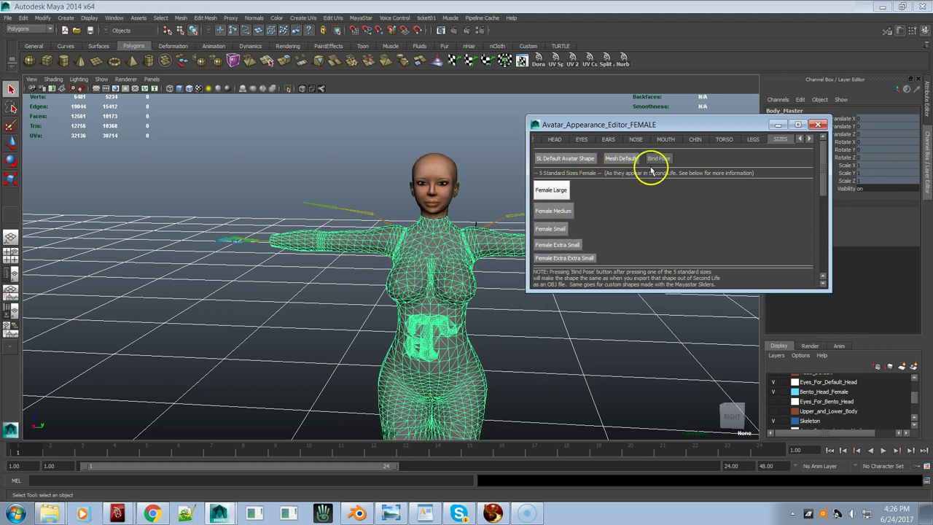
- Try the Voluptuous, Hourglass and Waif fitted mesh body types on the body and inspect the Waif shape up close
{"action": "left_click", "coordinate": [807, 140]}
{"action": "left_click", "coordinate": [782, 139]}
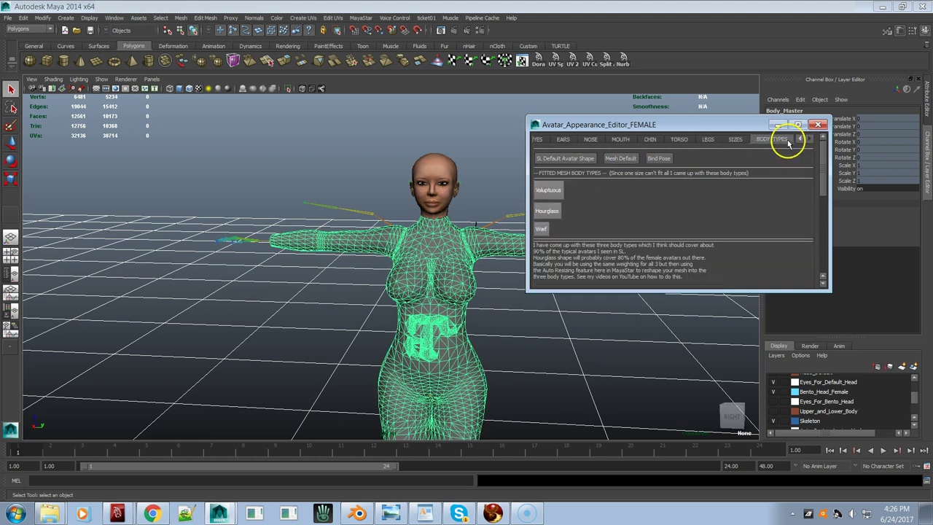
{"action": "left_click", "coordinate": [540, 191]}
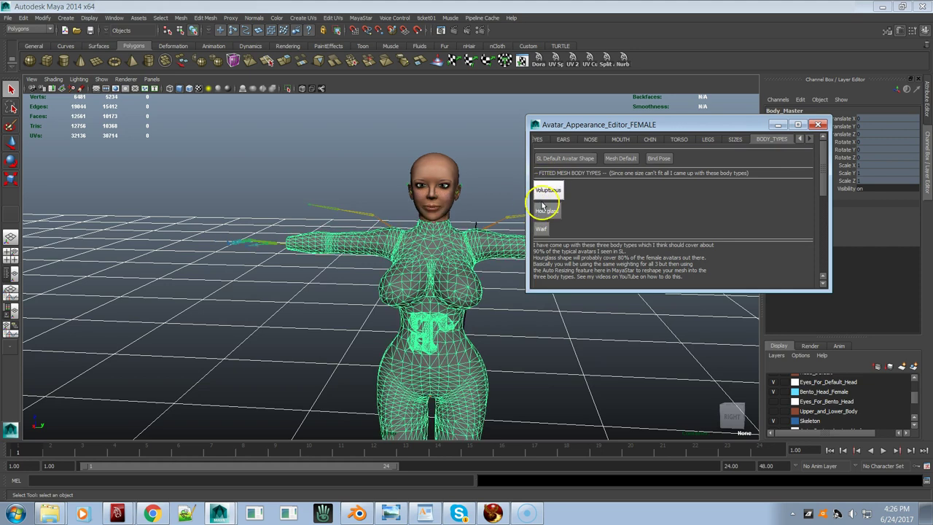
{"action": "left_click", "coordinate": [546, 212]}
{"action": "left_click", "coordinate": [541, 229]}
{"action": "left_click_drag", "start_coordinate": [431, 266], "coordinate": [383, 289], "text": "alt"}
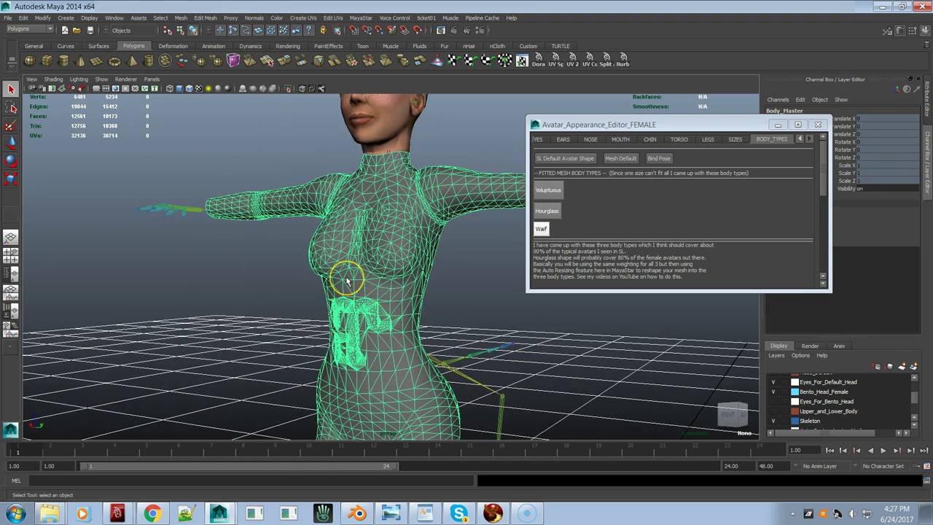
- Apply the Voluptuous body type and examine the fitted mesh from several angles
{"action": "left_click", "coordinate": [547, 190]}
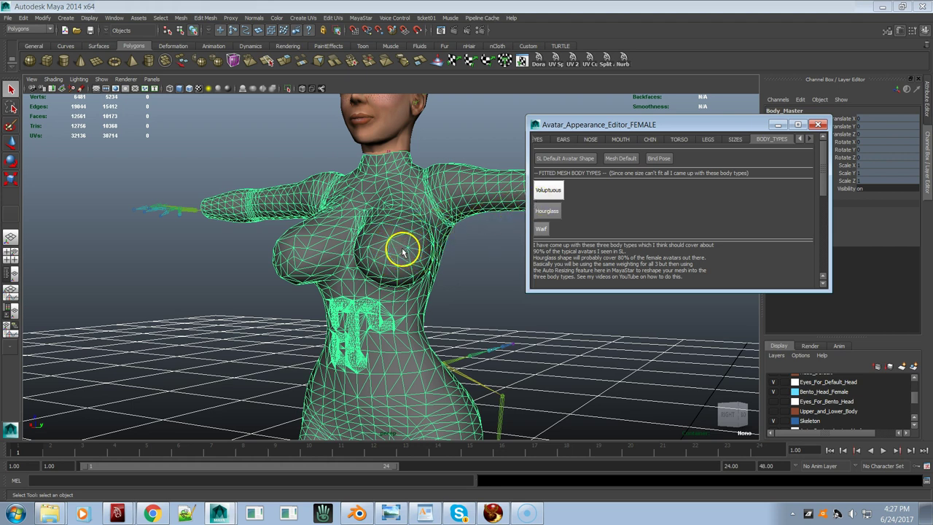
{"action": "left_click", "coordinate": [556, 192]}
{"action": "right_click_drag", "start_coordinate": [396, 307], "coordinate": [214, 270], "text": "alt"}
{"action": "left_click_drag", "start_coordinate": [214, 271], "coordinate": [350, 267], "text": "alt"}
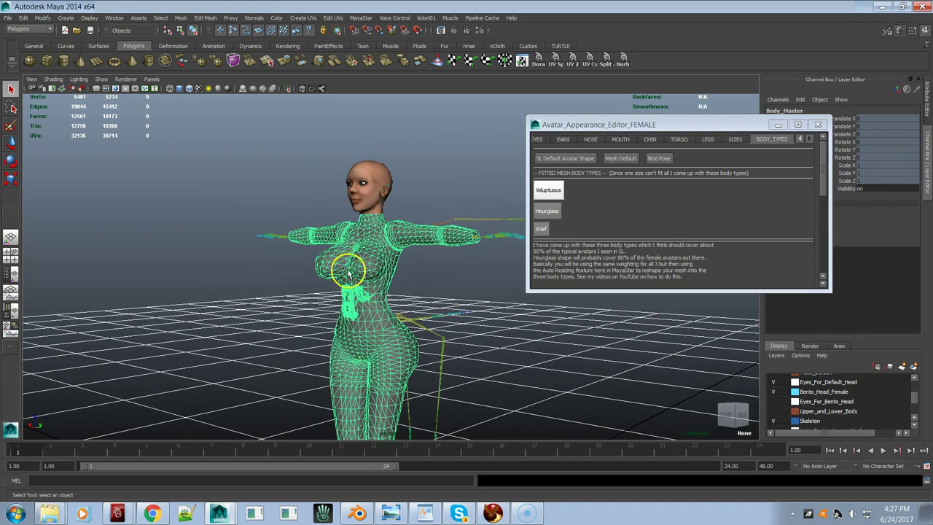
{"action": "mouse_move", "coordinate": [392, 338]}
{"action": "left_mouse_down", "text": "alt"}
{"action": "mouse_move", "coordinate": [335, 338]}
{"action": "mouse_move", "coordinate": [382, 333]}
{"action": "left_mouse_up", "text": "alt"}
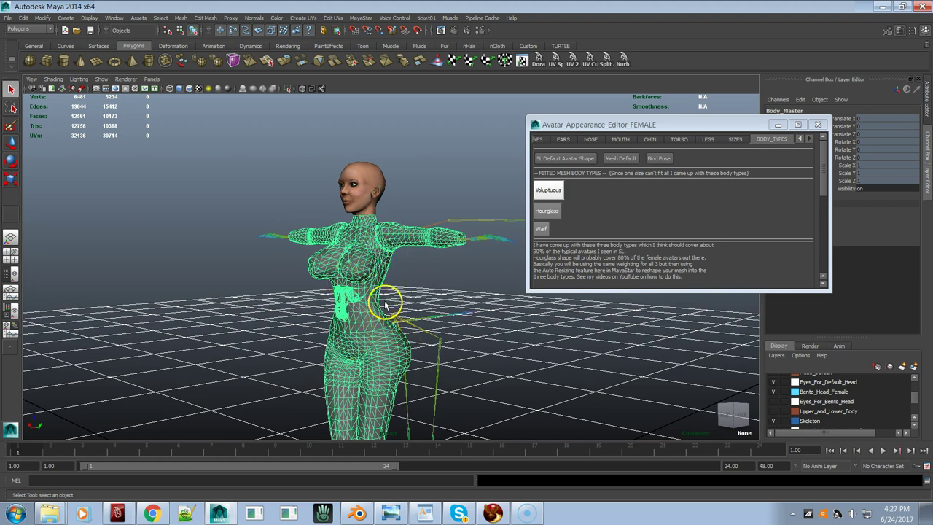
- Apply the Hourglass and Waif body types in turn and examine how the mesh follows each
{"action": "left_click", "coordinate": [543, 212]}
{"action": "mouse_move", "coordinate": [340, 306]}
{"action": "left_mouse_down", "text": "alt"}
{"action": "mouse_move", "coordinate": [369, 319]}
{"action": "mouse_move", "coordinate": [402, 304]}
{"action": "mouse_move", "coordinate": [358, 308]}
{"action": "left_mouse_up", "text": "alt"}
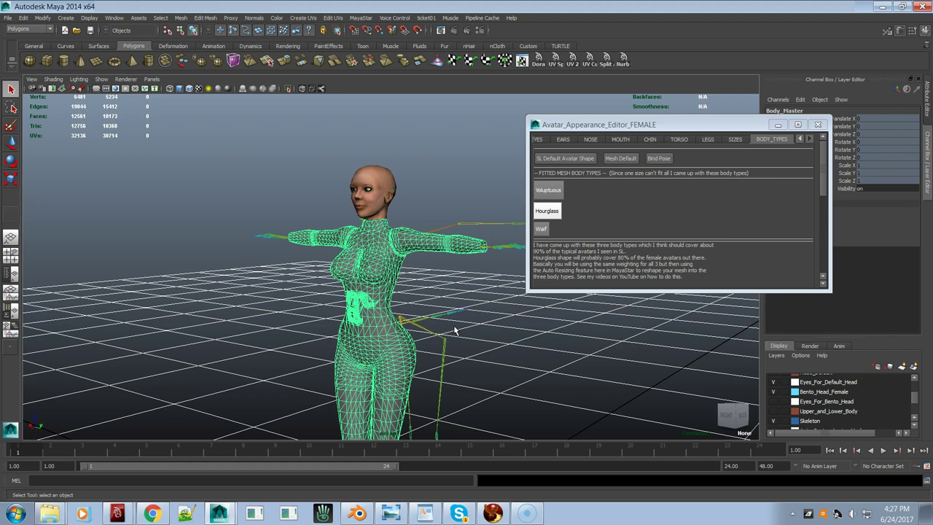
{"action": "left_click", "coordinate": [541, 228]}
{"action": "left_click_drag", "start_coordinate": [370, 303], "coordinate": [418, 278], "text": "alt"}
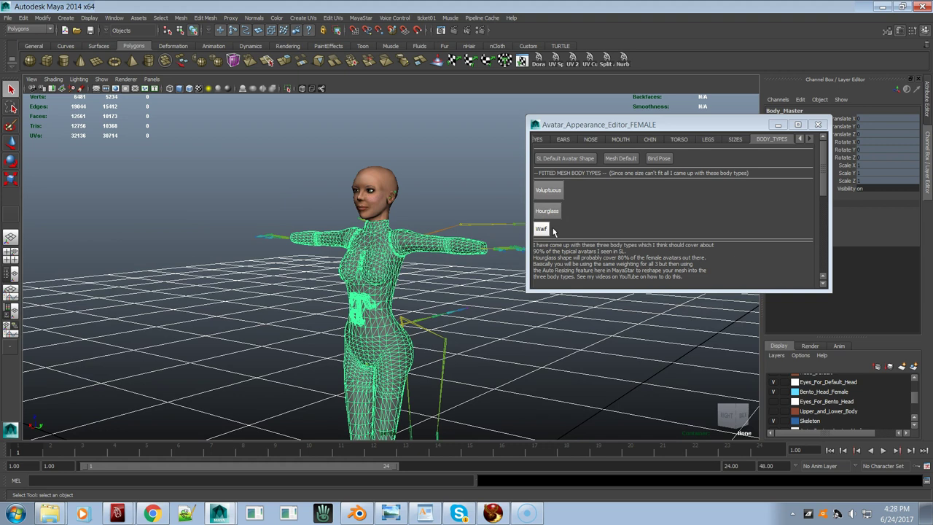
- Cycle the body through Voluptuous, Hourglass and Waif once more, ending on Voluptuous
{"action": "left_click", "coordinate": [378, 320]}
{"action": "left_click", "coordinate": [536, 192]}
{"action": "left_click", "coordinate": [544, 211]}
{"action": "left_click", "coordinate": [540, 228]}
{"action": "left_click", "coordinate": [547, 191]}
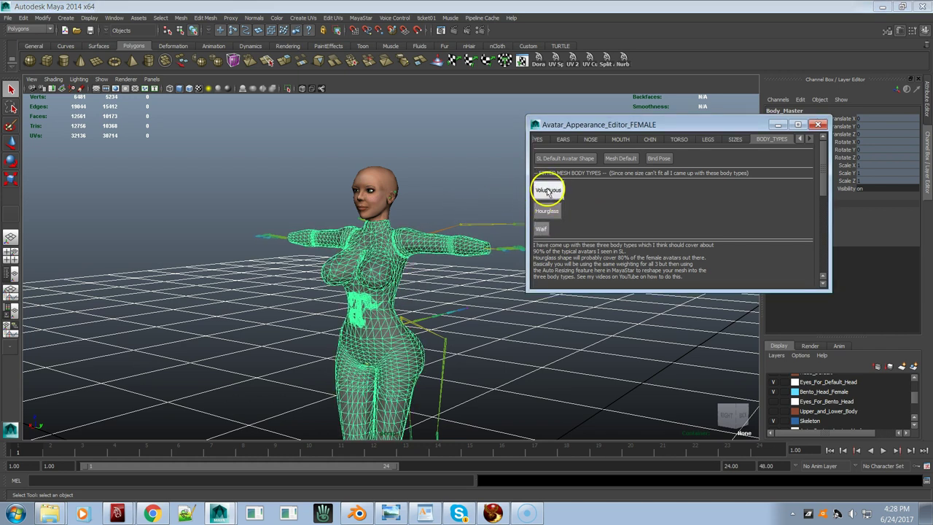
- Reset the body with Mesh Default and SL Default Avatar Shape, and return the skeleton to Bind Pose
{"action": "left_click", "coordinate": [620, 160]}
{"action": "left_click", "coordinate": [618, 164]}
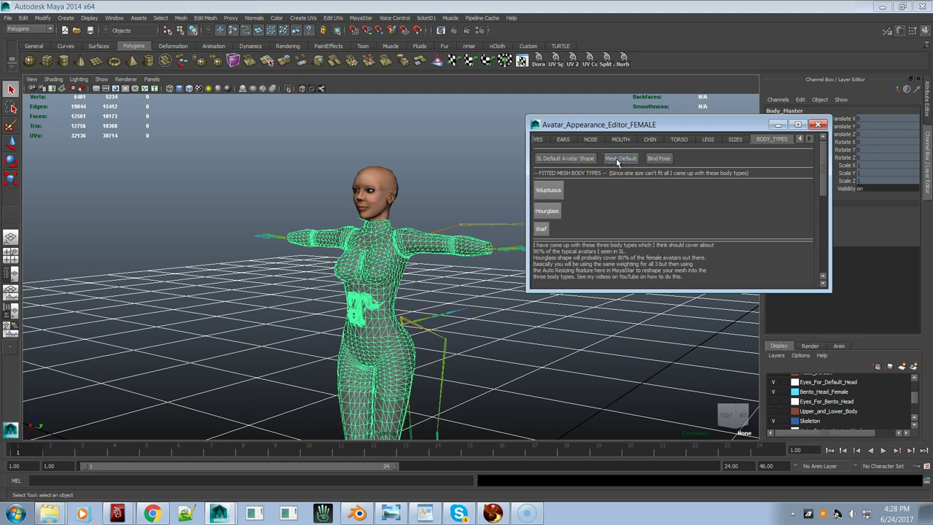
{"action": "left_click", "coordinate": [587, 160]}
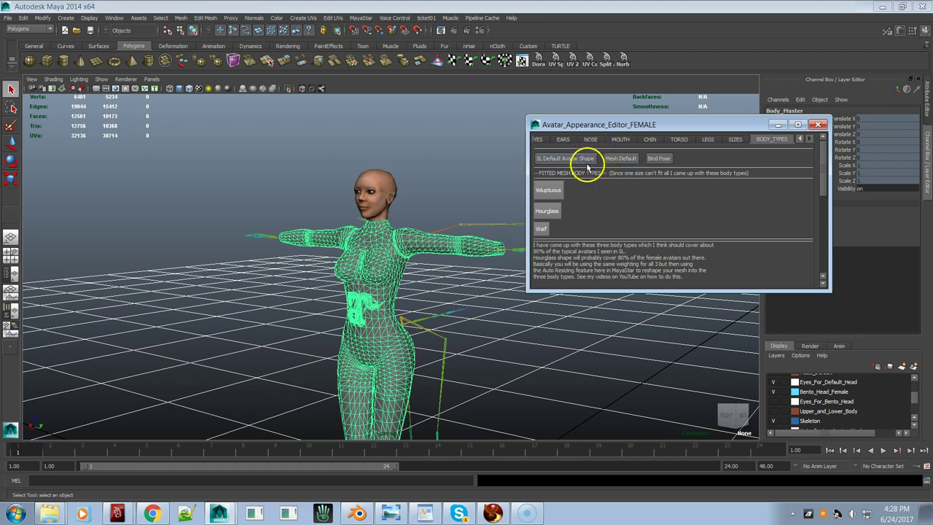
{"action": "left_click_drag", "start_coordinate": [412, 257], "coordinate": [470, 191], "text": "alt"}
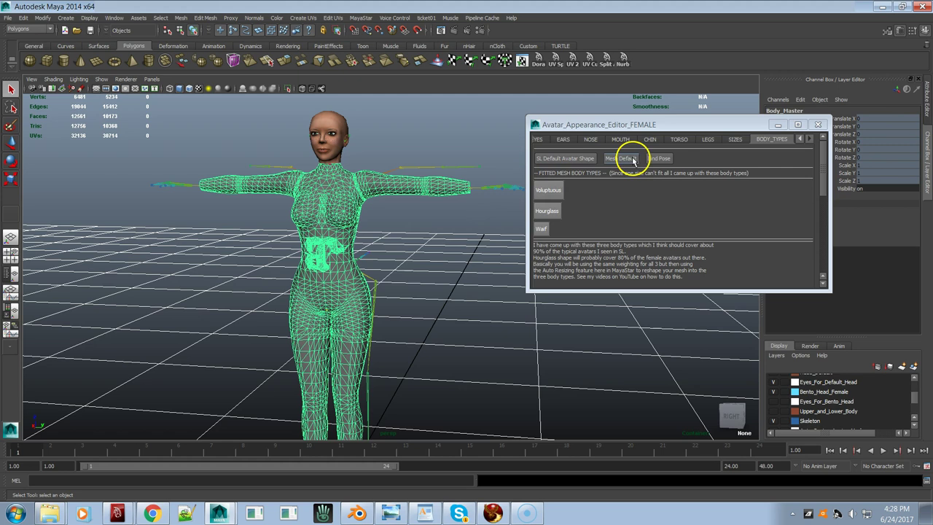
{"action": "left_click", "coordinate": [651, 158]}
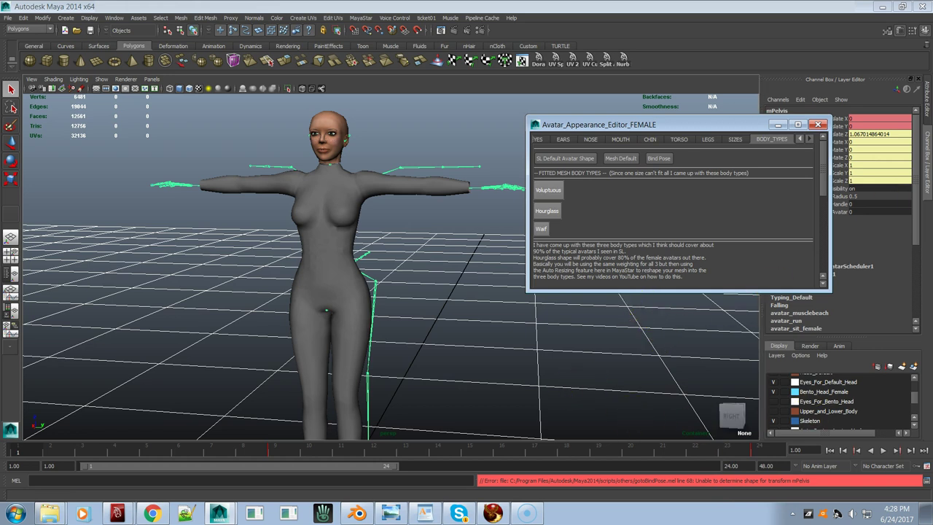
- Open the Outliner and restrict its list to DAG objects only
{"action": "mouse_move", "coordinate": [431, 380]}
{"action": "left_mouse_down"}
{"action": "mouse_move", "coordinate": [390, 84]}
{"action": "mouse_move", "coordinate": [229, 58]}
{"action": "mouse_move", "coordinate": [285, 59]}
{"action": "left_mouse_up"}
{"action": "left_click", "coordinate": [191, 68]}
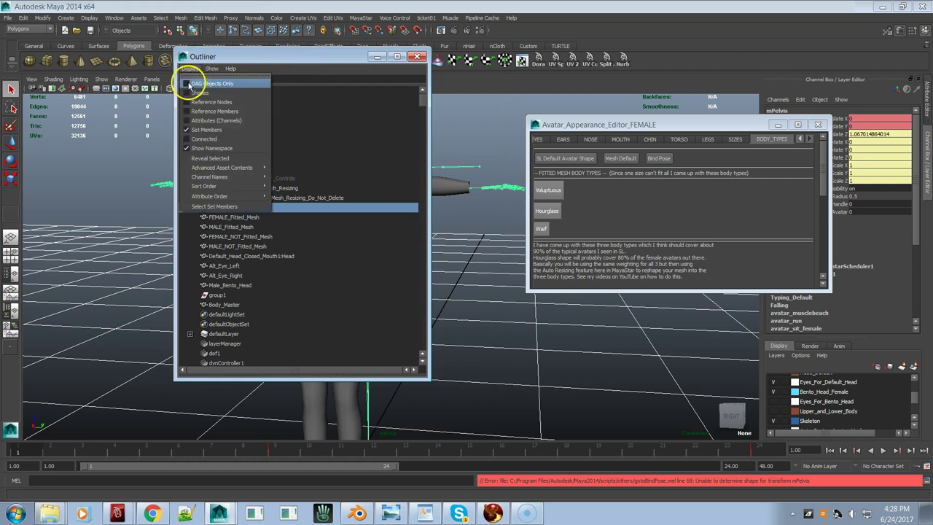
{"action": "left_click", "coordinate": [191, 83]}
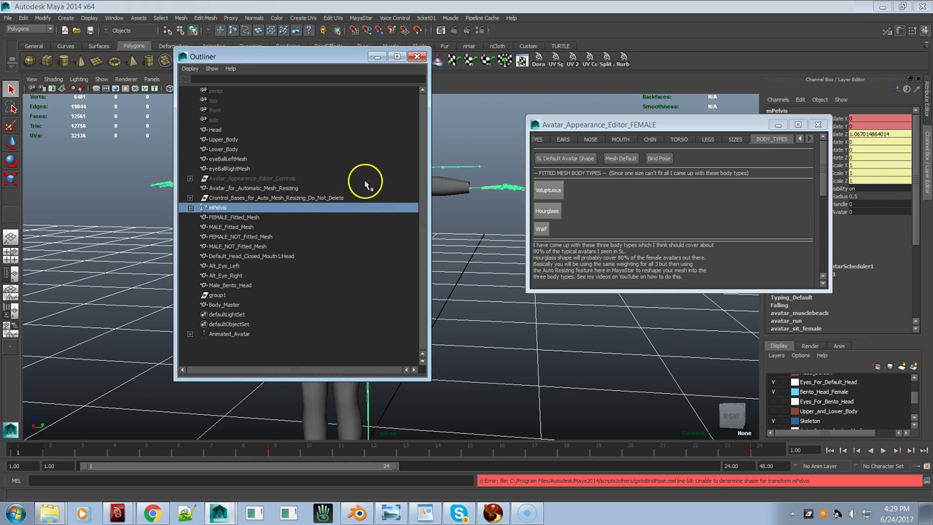
- Turn off the DAG Objects Only filter so the Outliner lists all scene nodes
{"action": "left_click", "coordinate": [279, 159]}
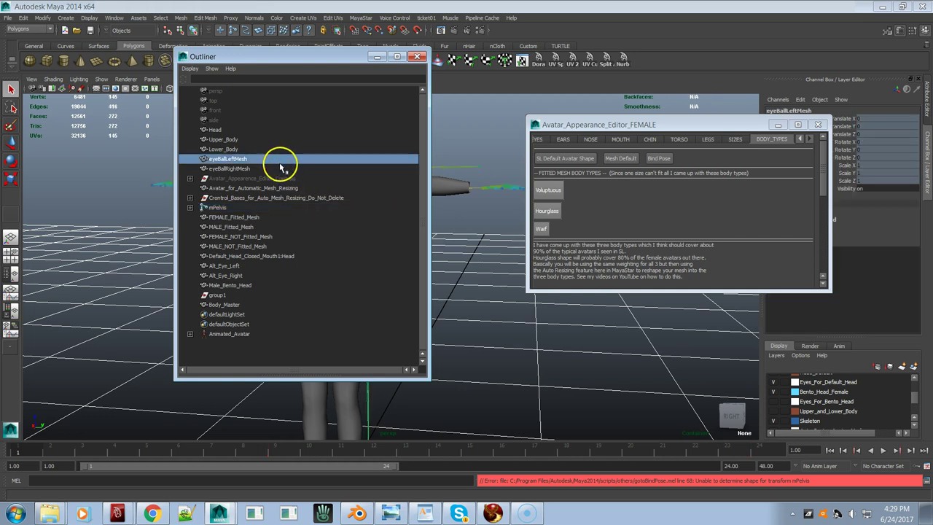
{"action": "left_click", "coordinate": [190, 69]}
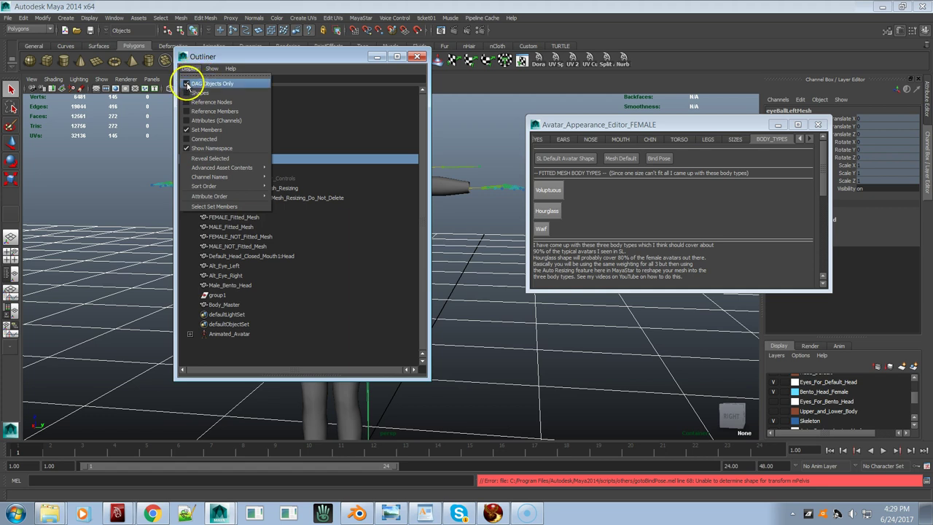
{"action": "left_click", "coordinate": [206, 84]}
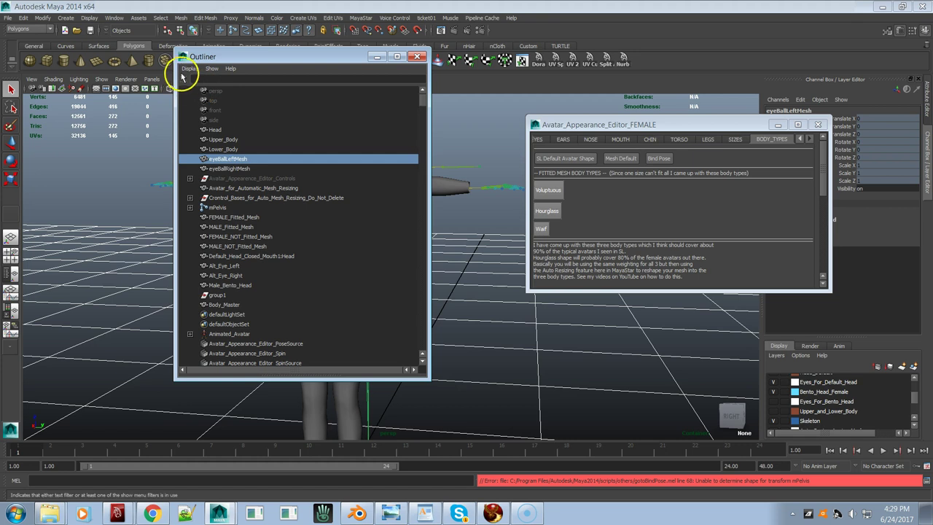
{"action": "left_click", "coordinate": [188, 69]}
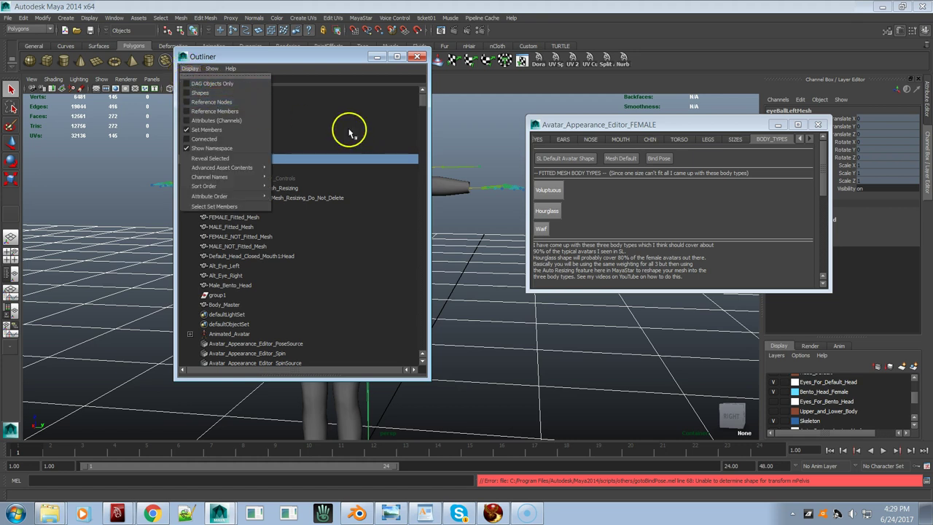
{"action": "left_click", "coordinate": [351, 79]}
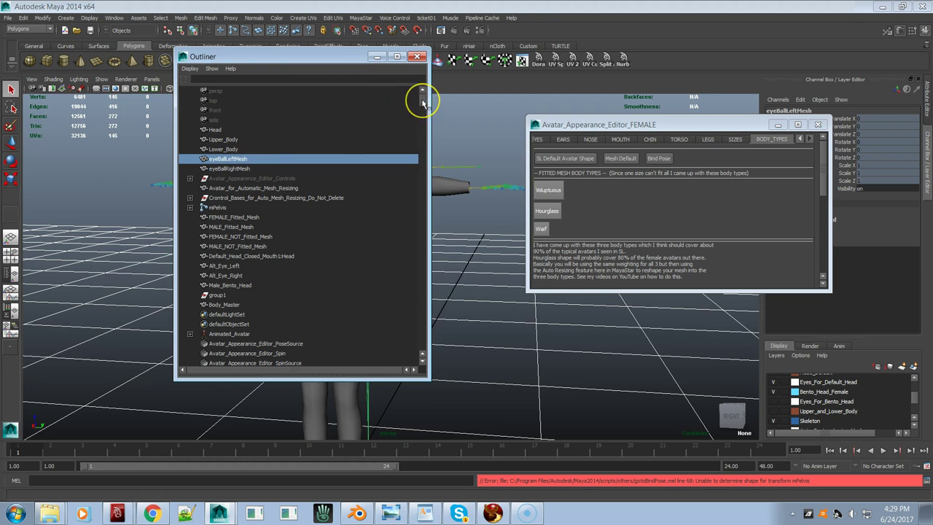
- Find the bindPose2 node among the Outliner's non-DAG nodes and delete it
{"action": "left_click_drag", "start_coordinate": [423, 104], "coordinate": [402, 355]}
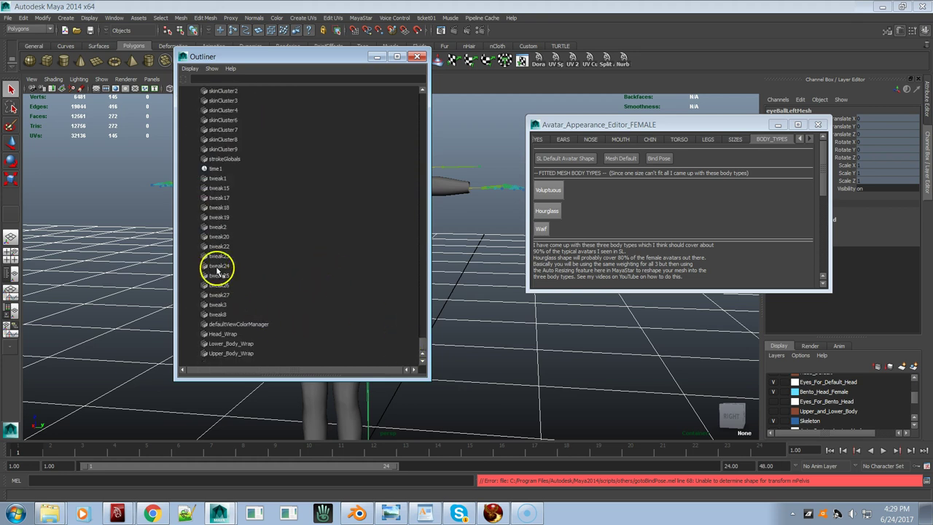
{"action": "scroll", "coordinate": [249, 267], "scroll_direction": "up", "scroll_amount": 10}
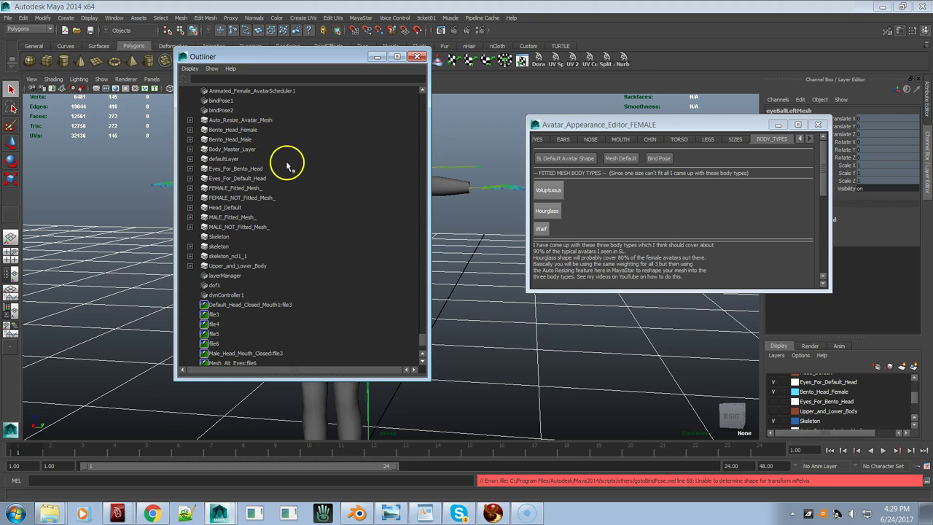
{"action": "scroll", "coordinate": [285, 164], "scroll_direction": "up", "scroll_amount": 3}
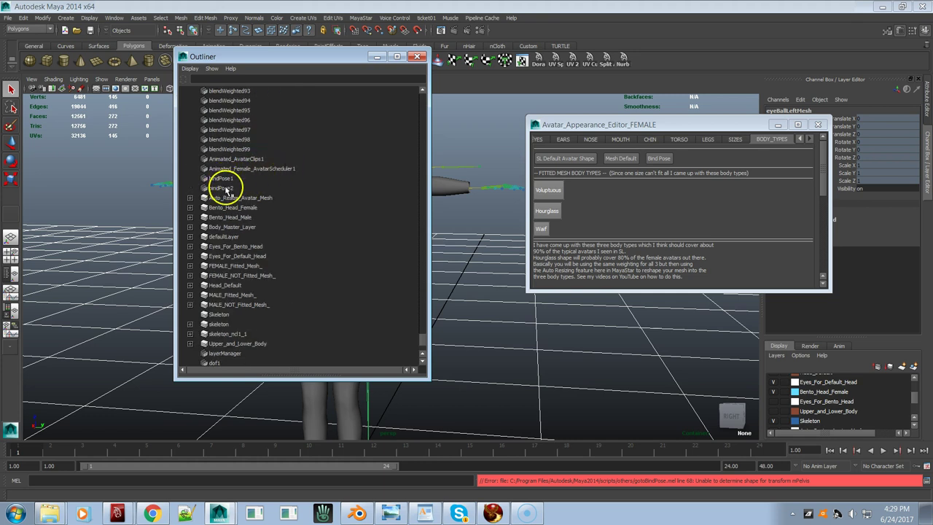
{"action": "left_click", "coordinate": [222, 188]}
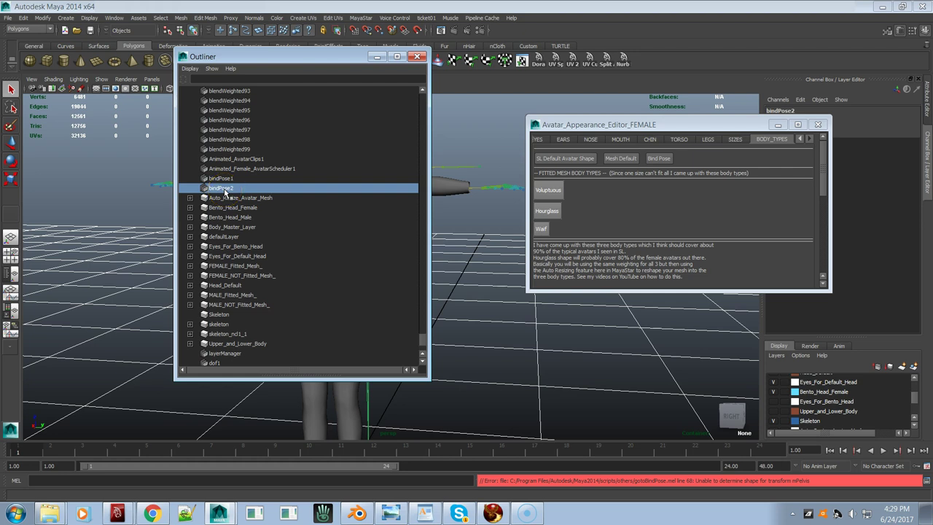
{"action": "key", "text": "Delete"}
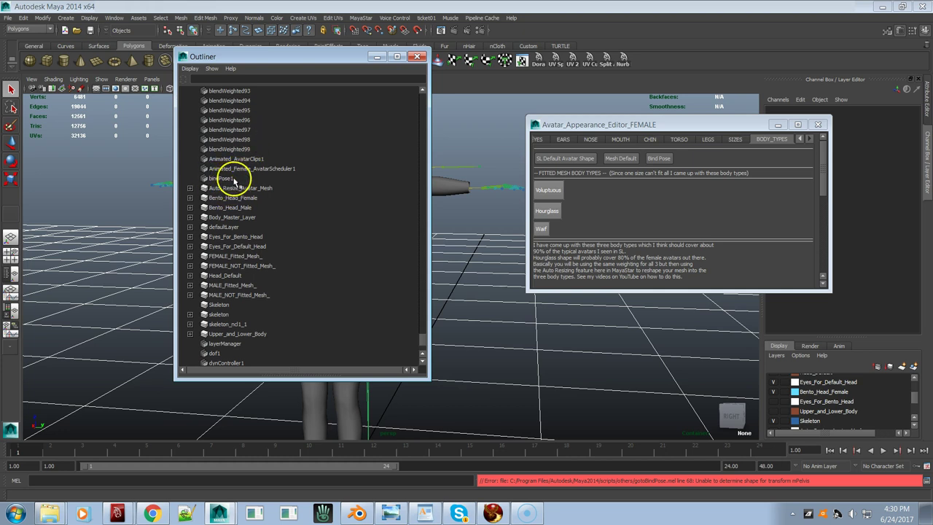
- Select bindPose1, move the Outliner clear of the avatar and send the skeleton to Bind Pose
{"action": "left_click", "coordinate": [221, 179]}
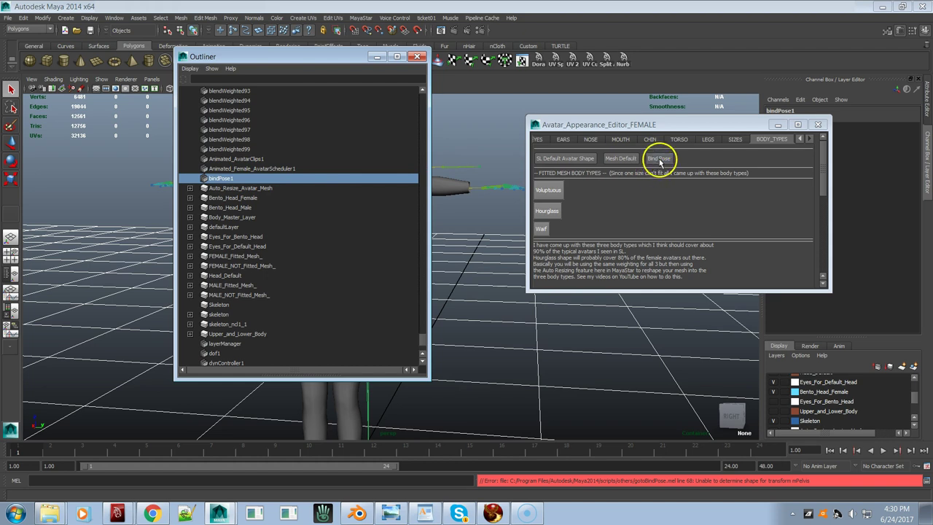
{"action": "left_click_drag", "start_coordinate": [326, 56], "coordinate": [196, 241]}
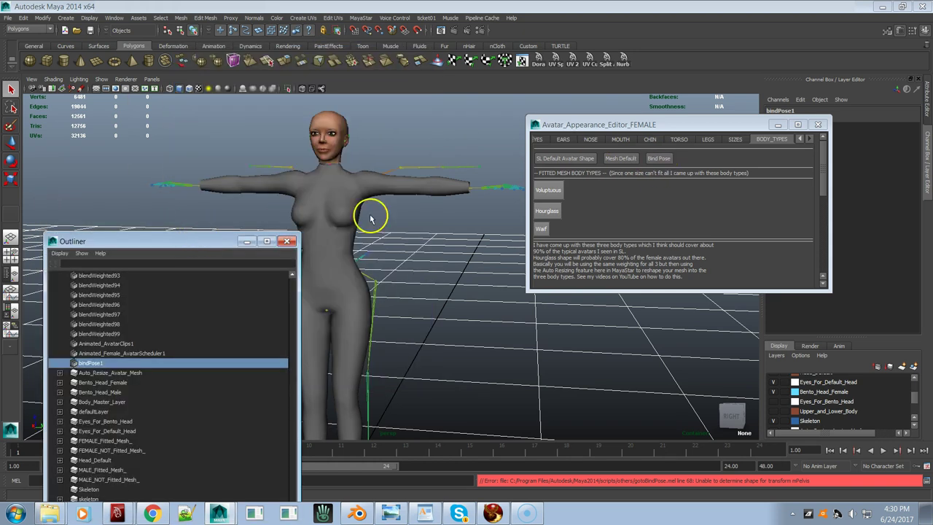
{"action": "left_click", "coordinate": [660, 161]}
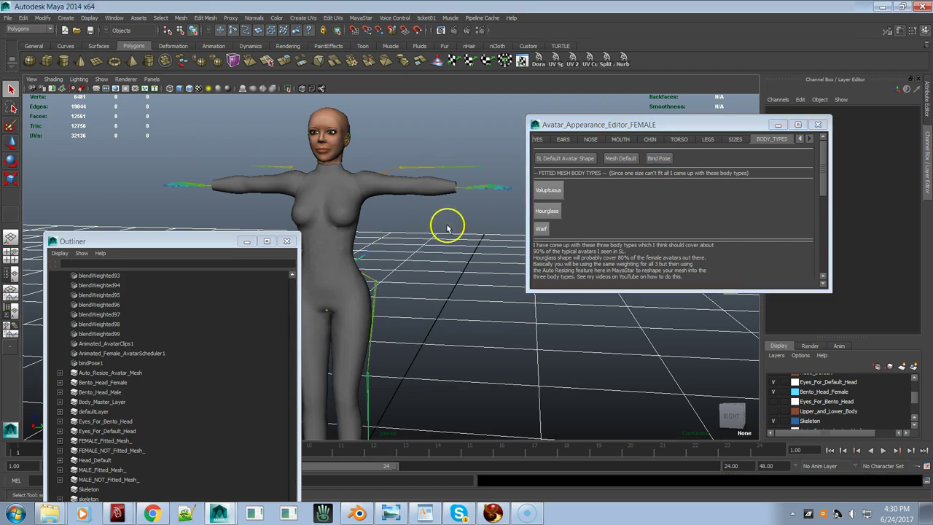
{"action": "left_click", "coordinate": [658, 158]}
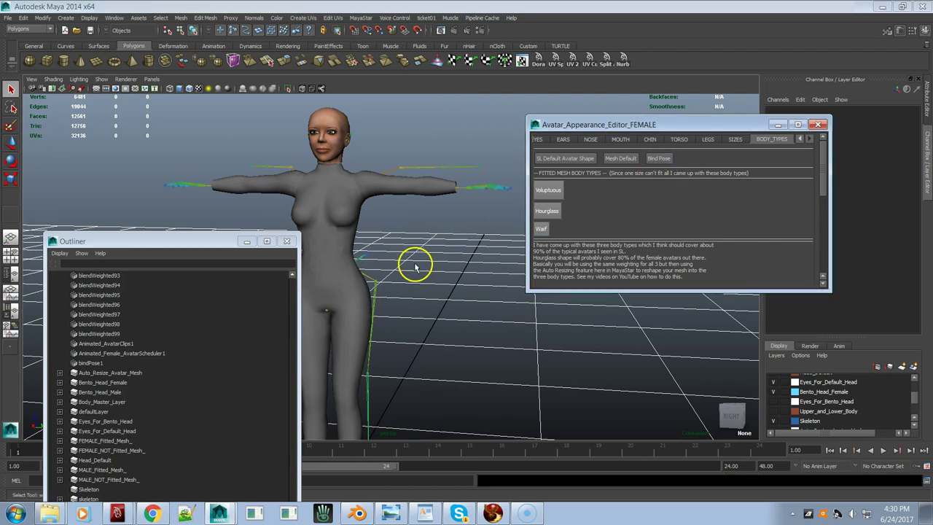
- Test the Voluptuous body type on the avatar, restoring Bind Pose before and after it
{"action": "left_click", "coordinate": [588, 160]}
{"action": "left_click", "coordinate": [665, 161]}
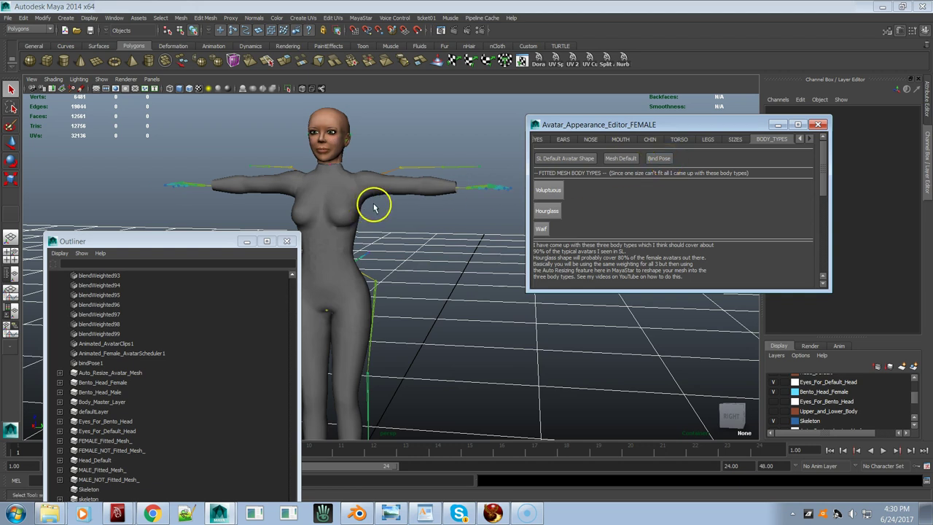
{"action": "left_click", "coordinate": [545, 190]}
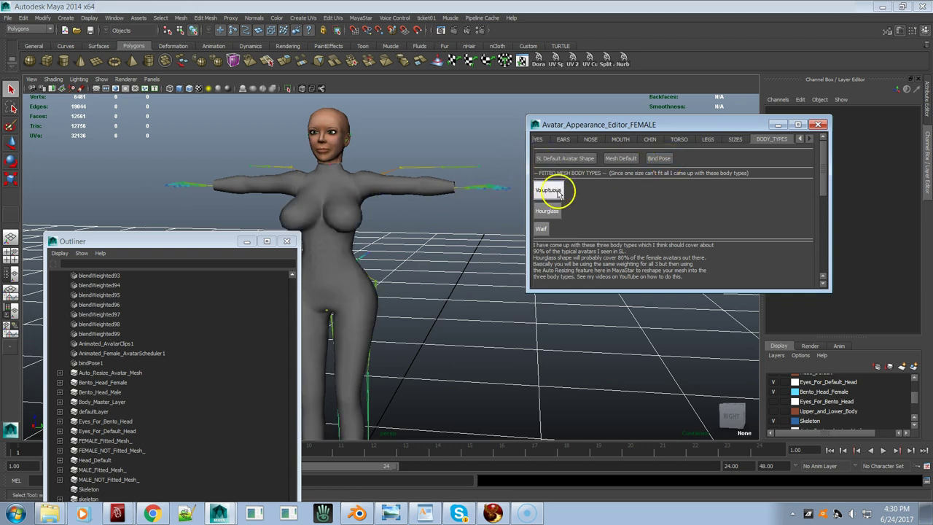
{"action": "left_click", "coordinate": [656, 160]}
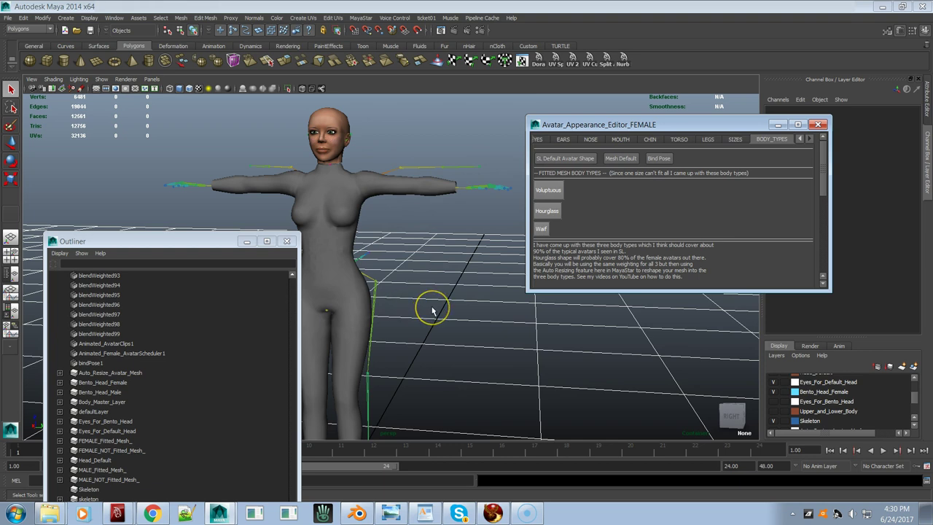
- Reposition the Outliner so its node list is fully visible and reapply Bind Pose to the avatar
{"action": "left_click_drag", "start_coordinate": [432, 312], "coordinate": [452, 330], "text": "alt"}
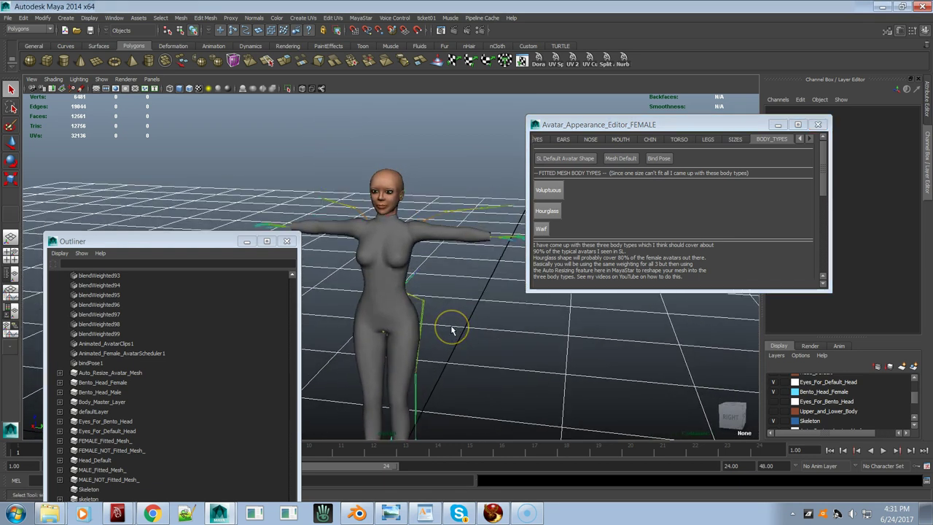
{"action": "left_click_drag", "start_coordinate": [183, 238], "coordinate": [218, 82]}
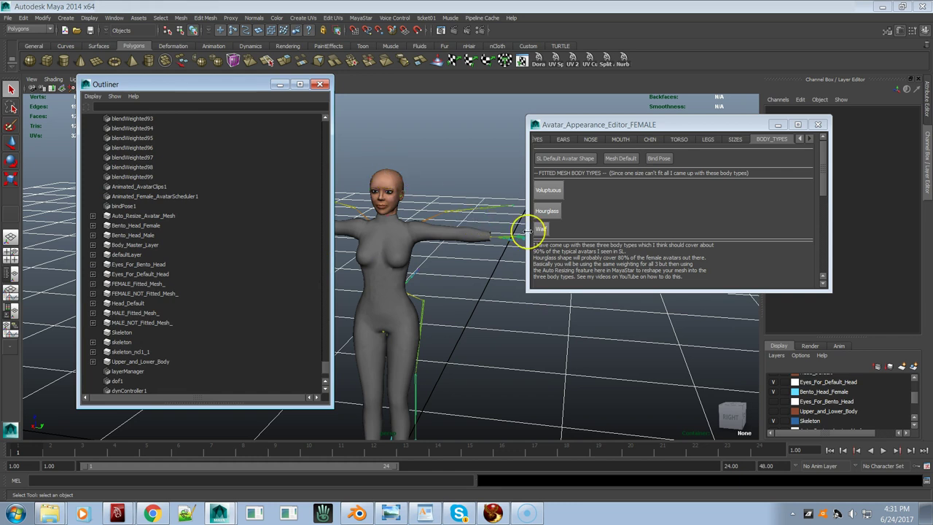
{"action": "left_click", "coordinate": [661, 158]}
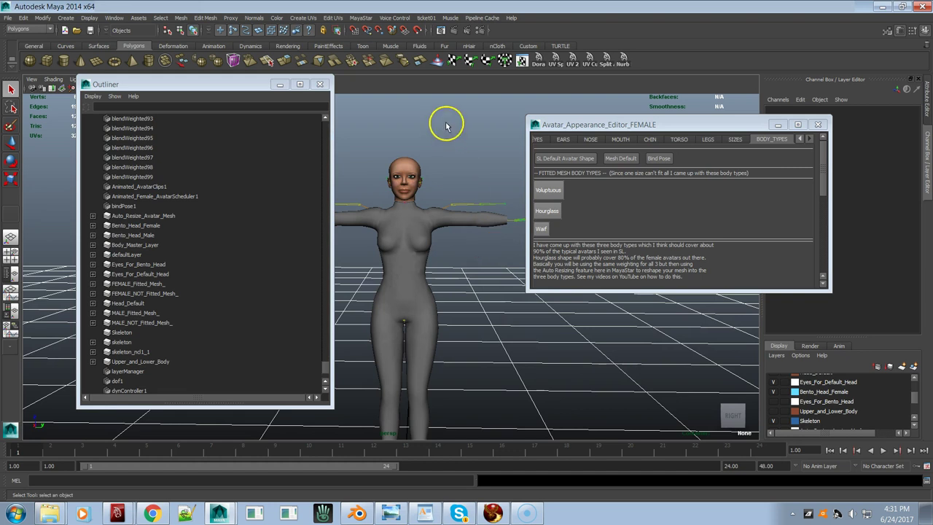
- Detach the MayaStar options for earlier Maya versions and apply Set Skeleton for Maya 2009 and Earlier Versions
{"action": "left_click", "coordinate": [400, 17]}
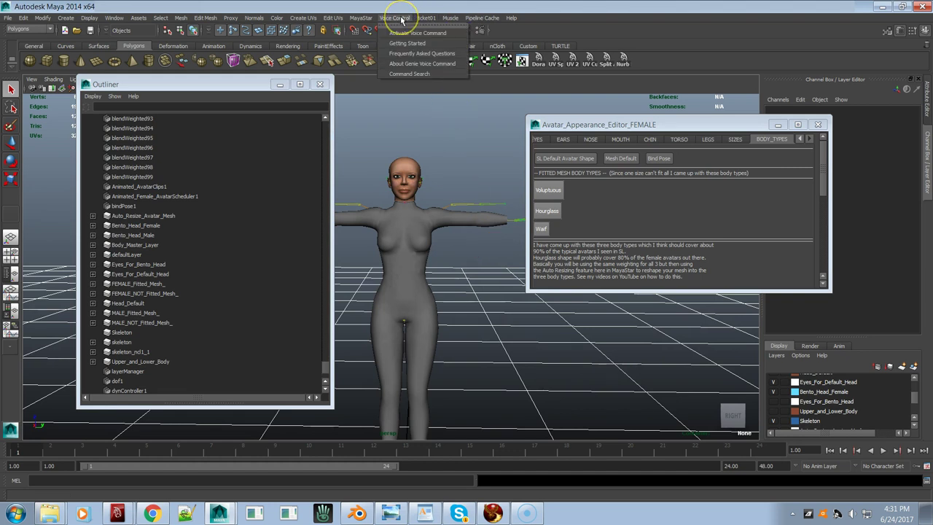
{"action": "mouse_move", "coordinate": [362, 18]}
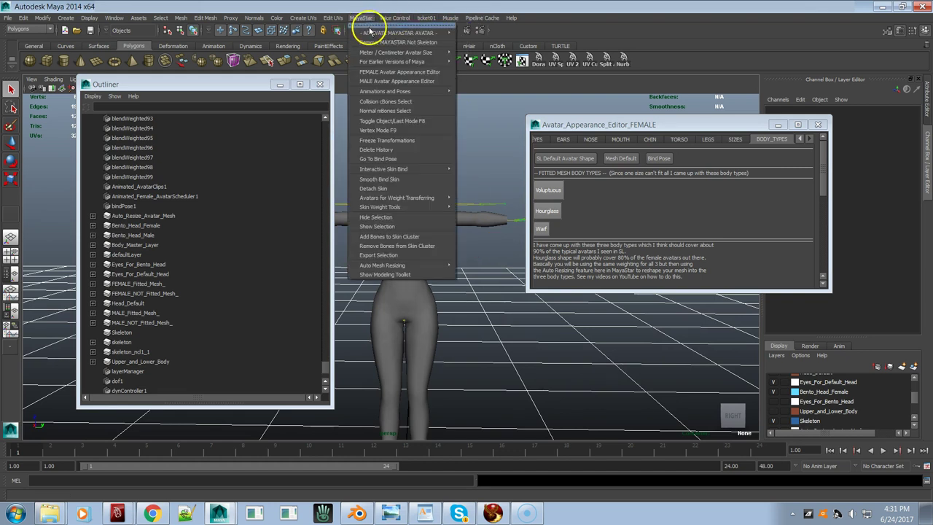
{"action": "mouse_move", "coordinate": [381, 61]}
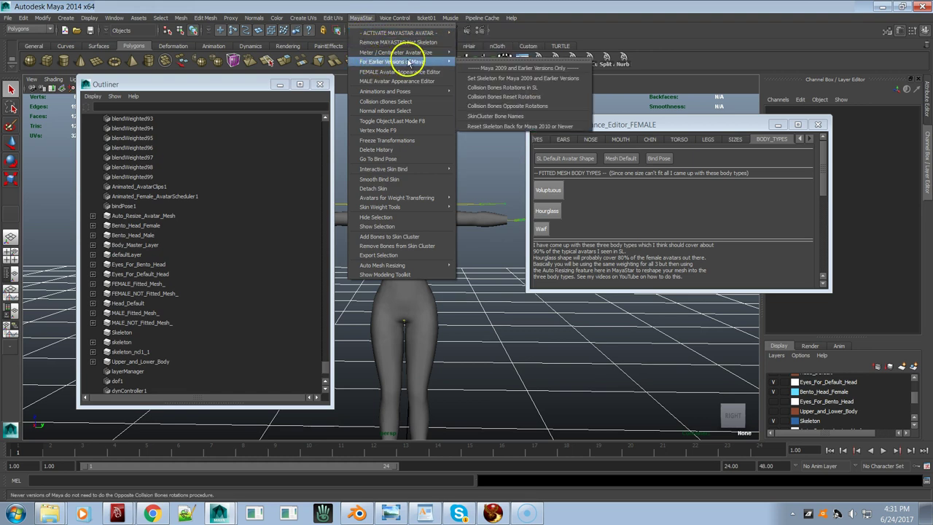
{"action": "left_click", "coordinate": [481, 58]}
{"action": "left_click", "coordinate": [550, 73]}
- Clear the Outliner away from the avatar and examine the body mesh and skeleton from the front and side
{"action": "right_click_drag", "start_coordinate": [449, 219], "coordinate": [605, 263], "text": "alt"}
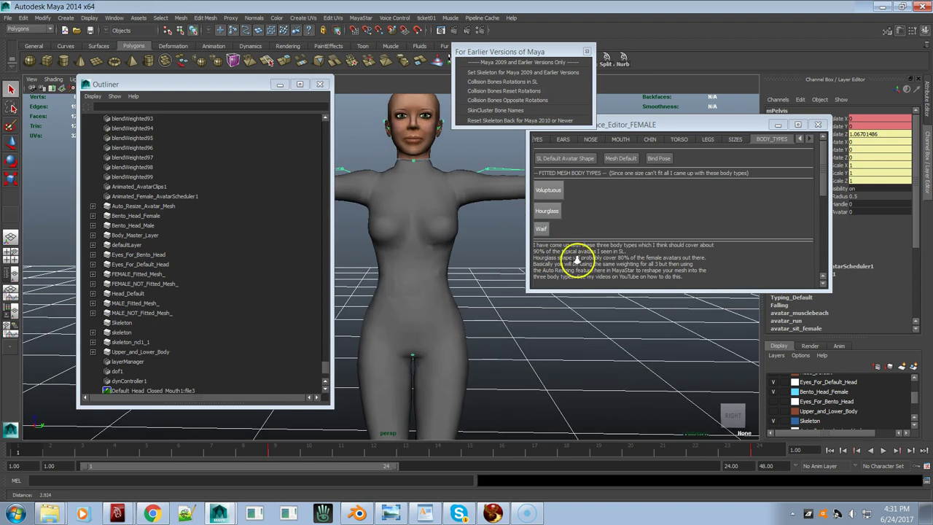
{"action": "left_click_drag", "start_coordinate": [233, 88], "coordinate": [190, 286]}
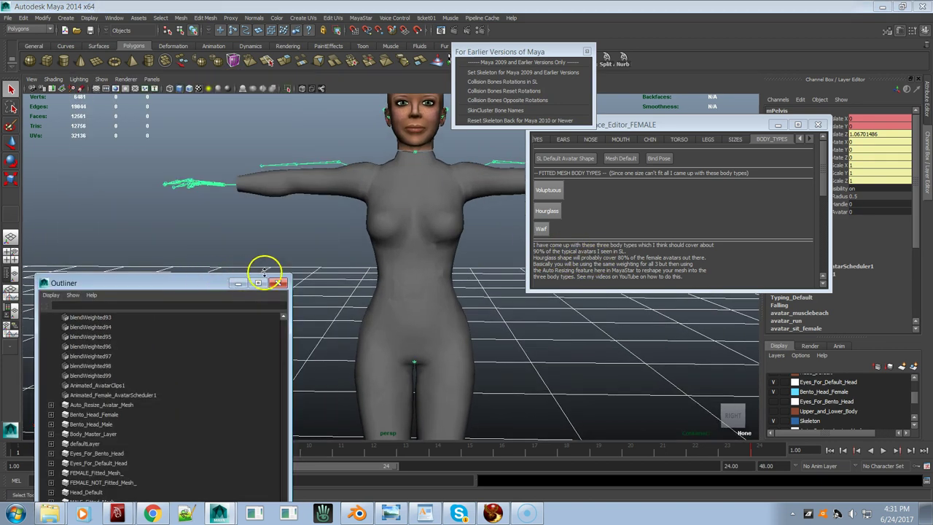
{"action": "left_click_drag", "start_coordinate": [365, 248], "coordinate": [400, 202], "text": "alt"}
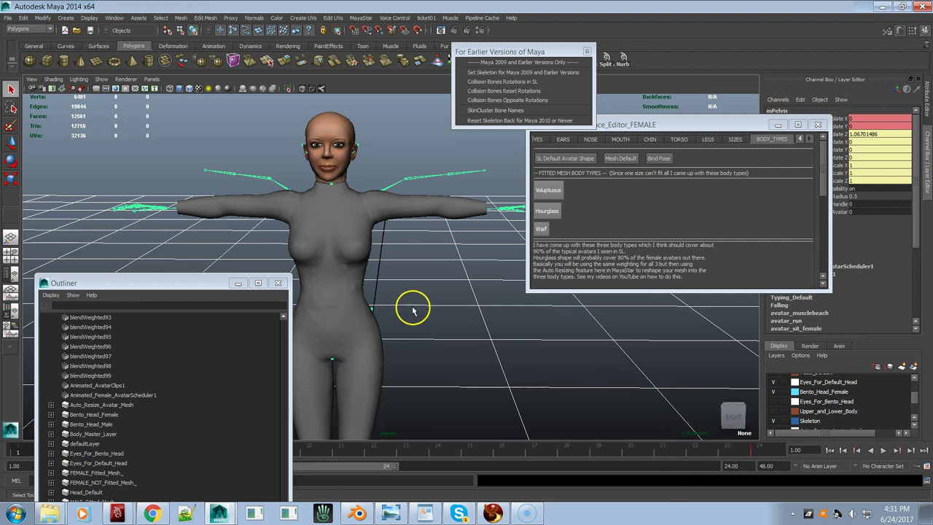
{"action": "scroll", "coordinate": [333, 277], "scroll_direction": "down", "scroll_amount": 4}
{"action": "left_click_drag", "start_coordinate": [434, 198], "coordinate": [326, 219], "text": "alt"}
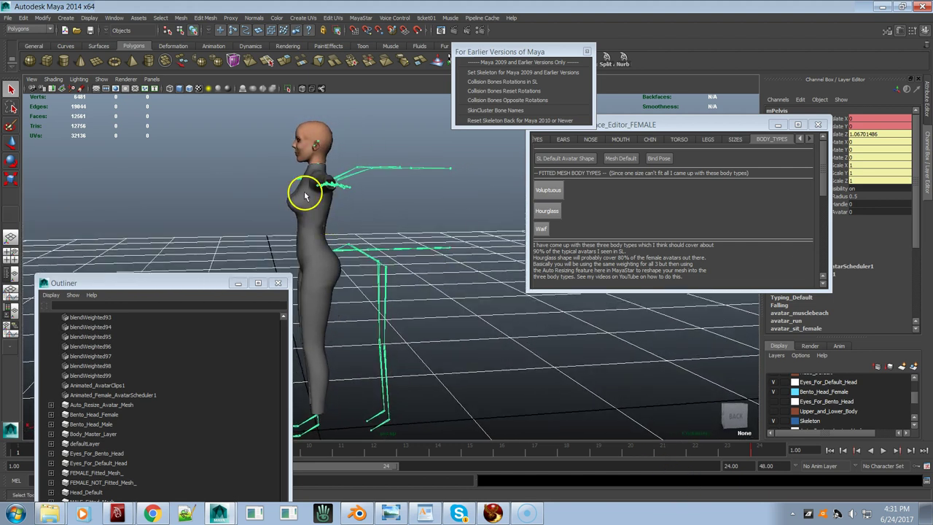
{"action": "left_click_drag", "start_coordinate": [294, 197], "coordinate": [433, 235], "text": "alt"}
{"action": "scroll", "coordinate": [530, 258], "scroll_direction": "up", "scroll_amount": 5}
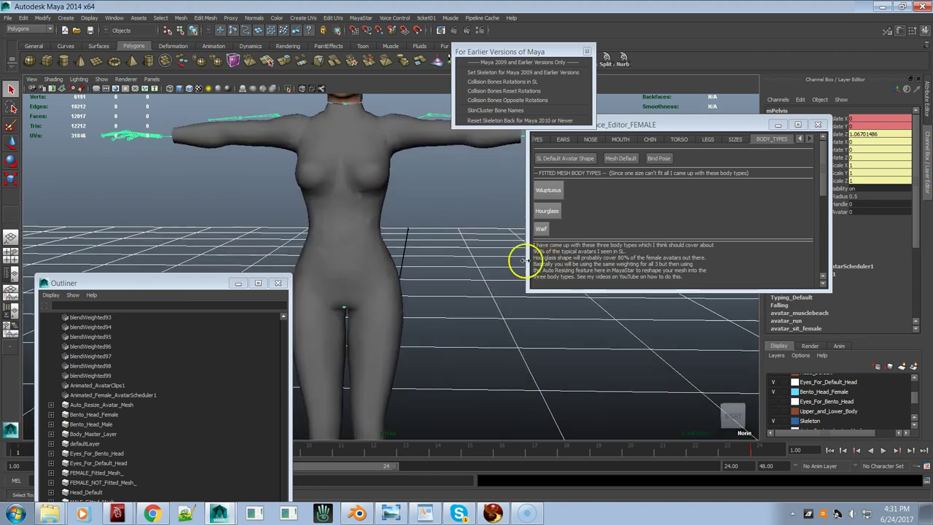
{"action": "scroll", "coordinate": [491, 316], "scroll_direction": "down", "scroll_amount": 3}
{"action": "scroll", "coordinate": [505, 337], "scroll_direction": "up", "scroll_amount": 1}
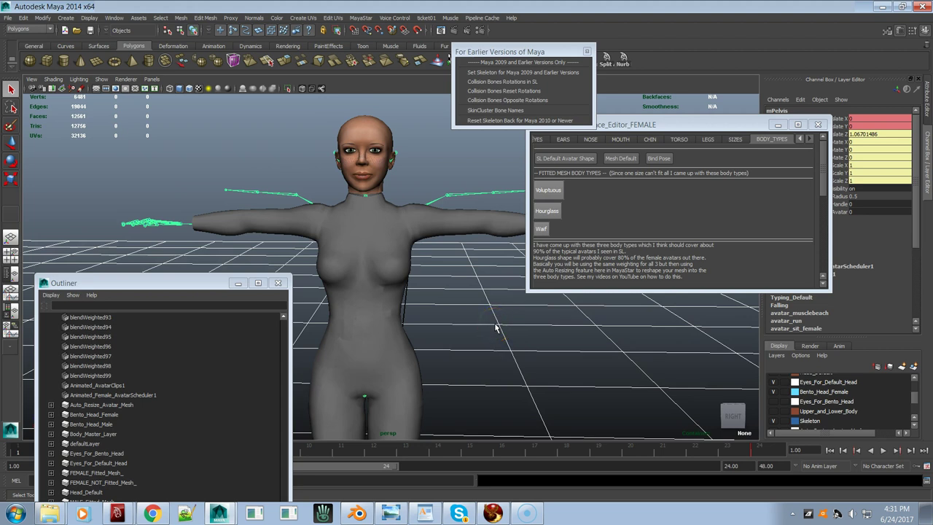
- Return the avatar to Bind Pose and reapply Set Skeleton for Maya 2009 and Earlier Versions
{"action": "left_click", "coordinate": [525, 85]}
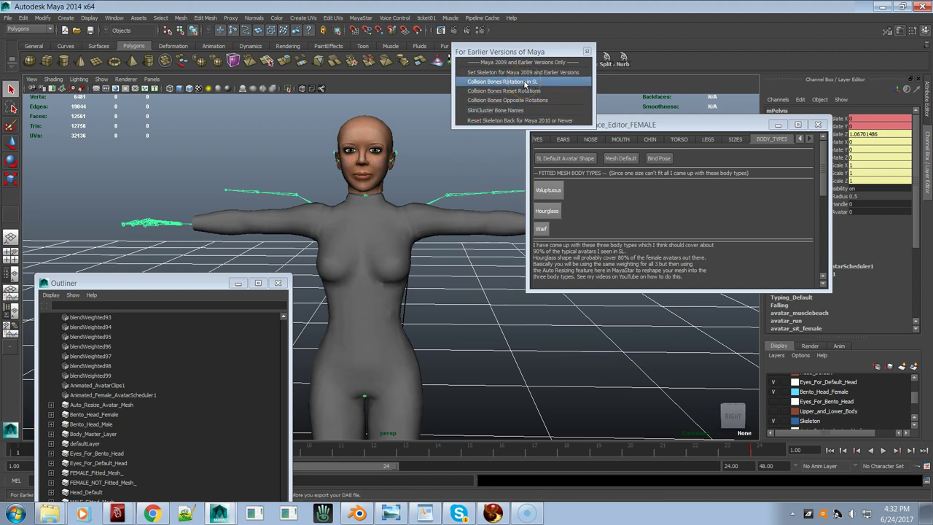
{"action": "left_click", "coordinate": [481, 81]}
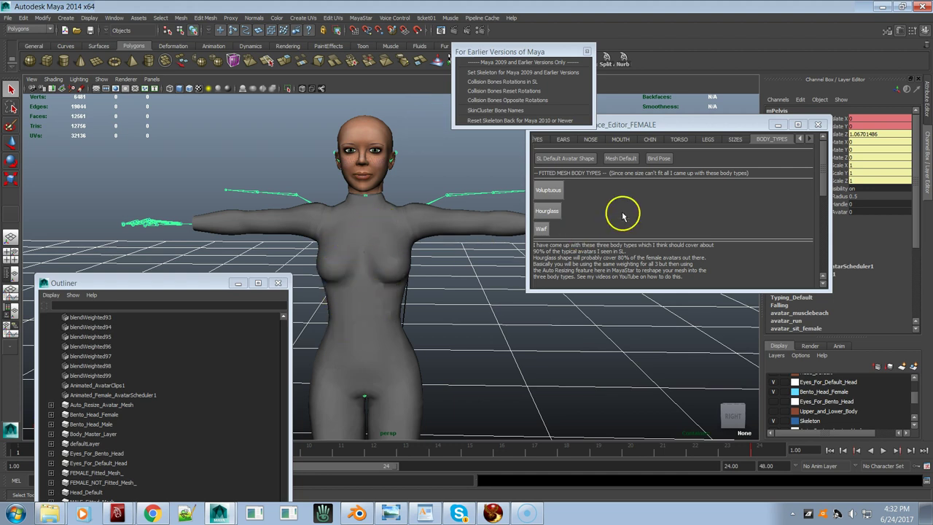
{"action": "left_click", "coordinate": [657, 159]}
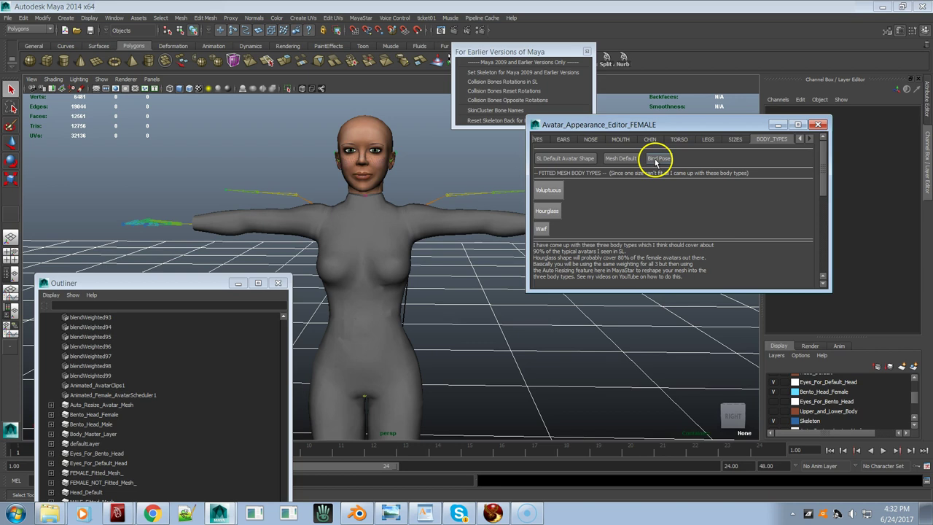
{"action": "left_click", "coordinate": [555, 80]}
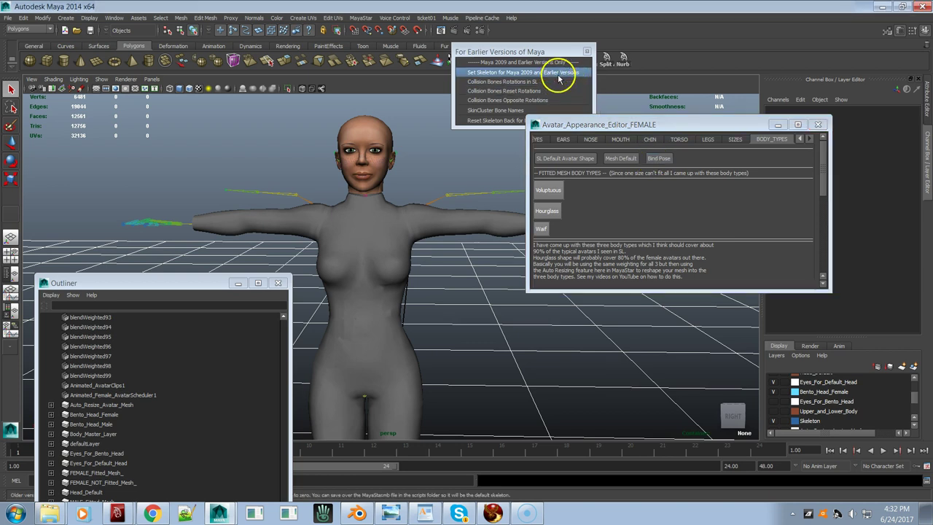
{"action": "left_click_drag", "start_coordinate": [354, 260], "coordinate": [433, 197], "text": "alt"}
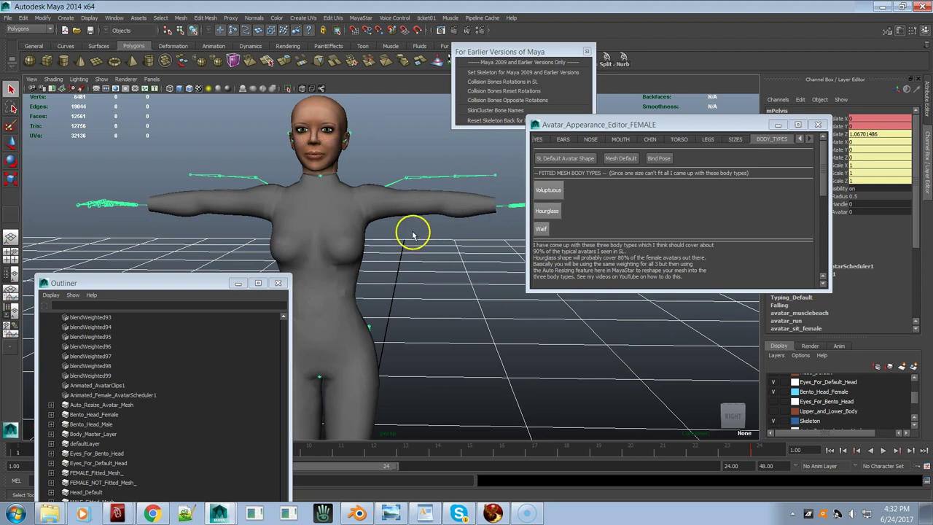
{"action": "left_click", "coordinate": [541, 229]}
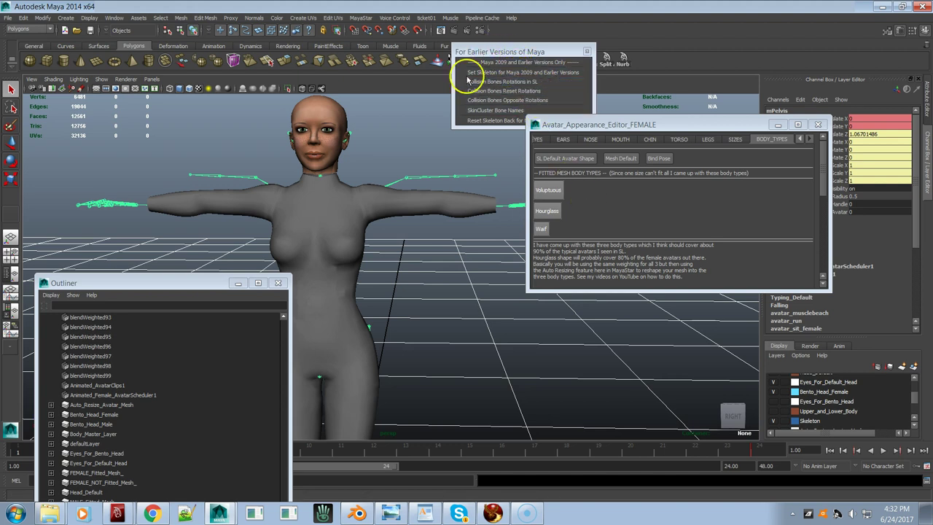
- Apply Collision Bones Rotations in SL, then create a custom bind pose from the avatar's current T-pose
{"action": "left_click", "coordinate": [504, 82]}
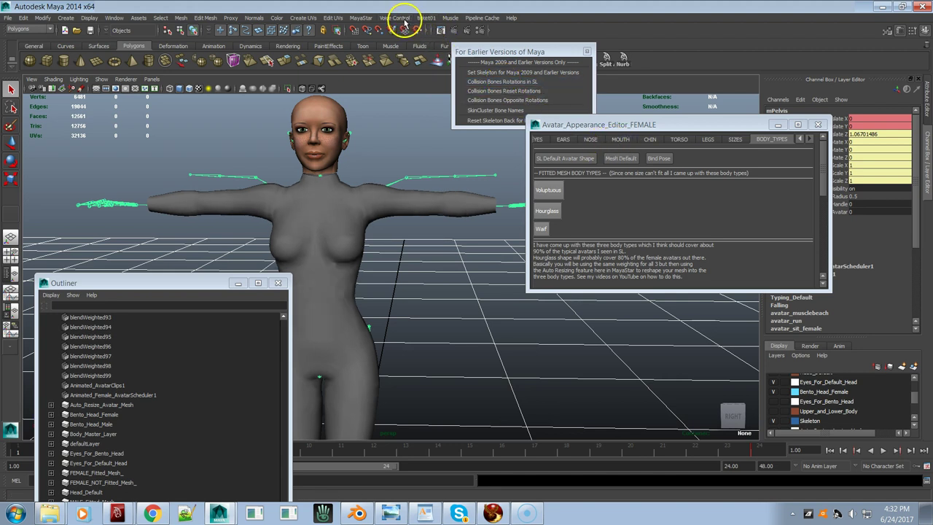
{"action": "left_click", "coordinate": [369, 19]}
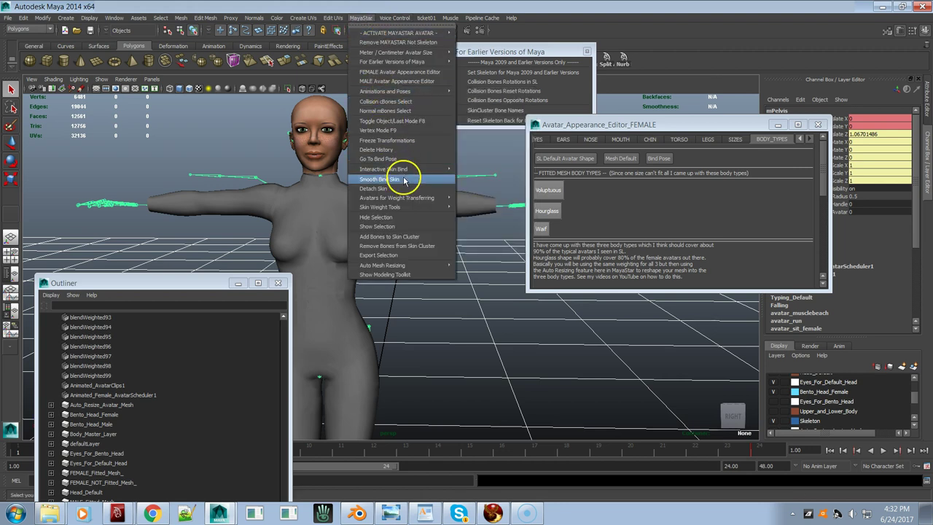
{"action": "mouse_move", "coordinate": [409, 207]}
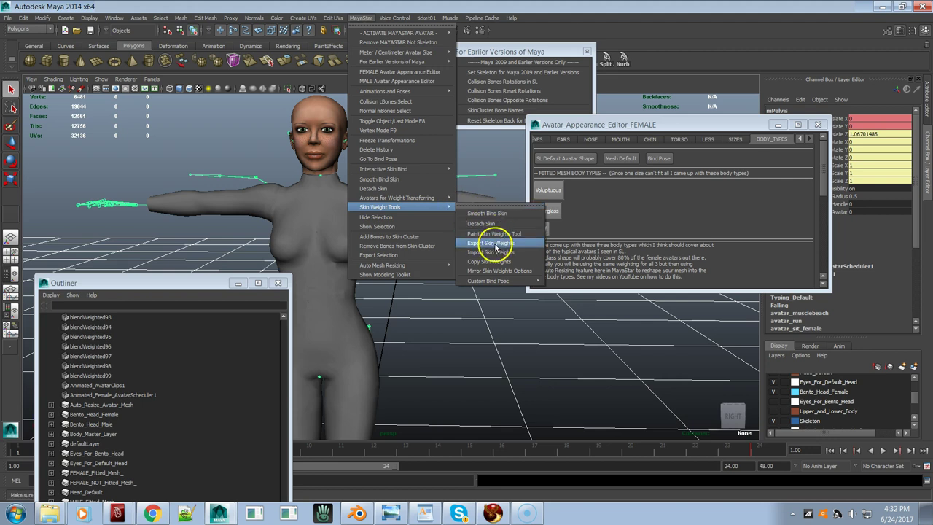
{"action": "mouse_move", "coordinate": [500, 281]}
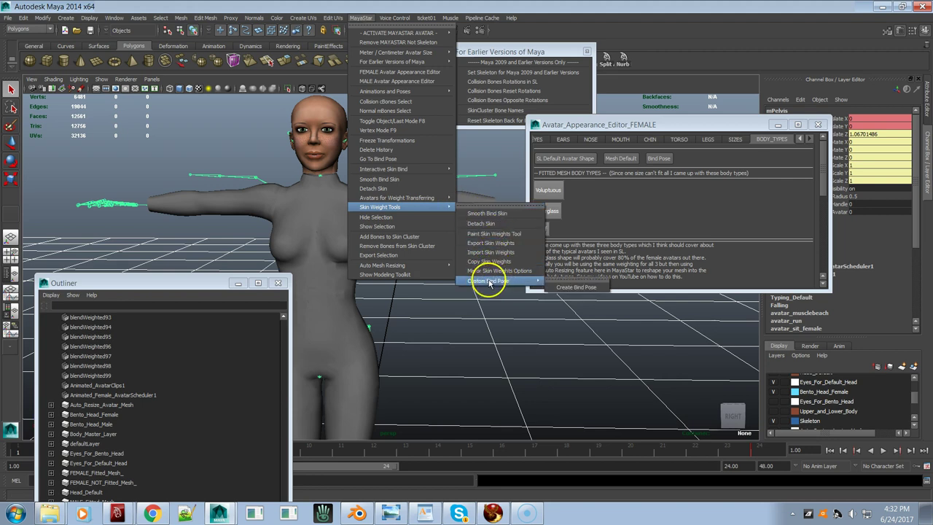
{"action": "left_click", "coordinate": [562, 288]}
{"action": "left_click_drag", "start_coordinate": [427, 250], "coordinate": [402, 229], "text": "alt"}
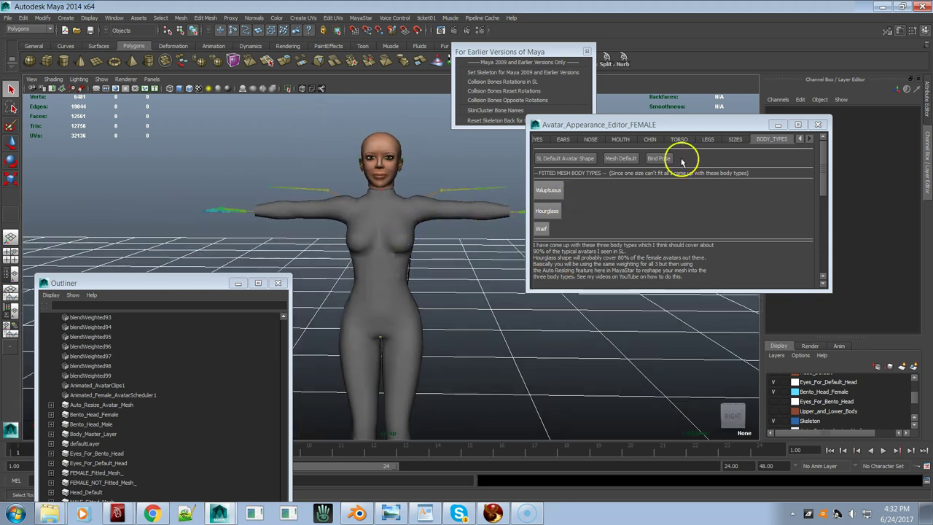
- Try the SL Default Avatar Shape and Voluptuous body type, and return the avatar to Bind Pose
{"action": "left_click", "coordinate": [581, 159]}
{"action": "left_click", "coordinate": [550, 190]}
{"action": "left_click", "coordinate": [659, 160]}
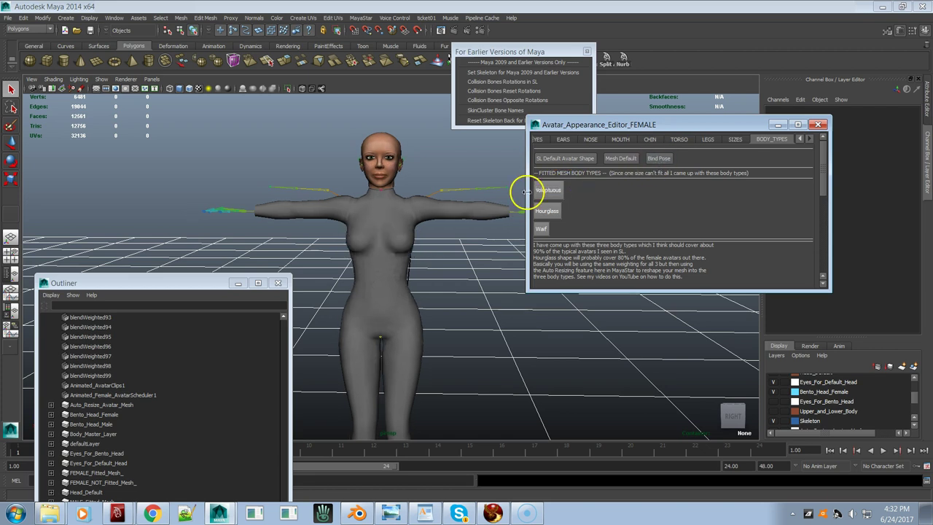
- Lower the left arm by rotating mShoulderLeft to about -53 degrees in X and create a custom bind pose from it
{"action": "left_click", "coordinate": [449, 241]}
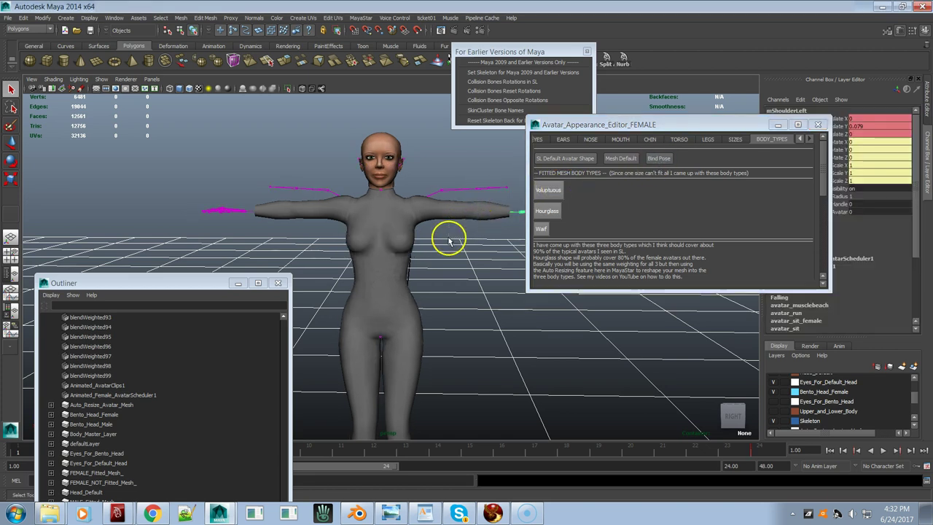
{"action": "key", "text": "e"}
{"action": "left_click_drag", "start_coordinate": [484, 150], "coordinate": [488, 228]}
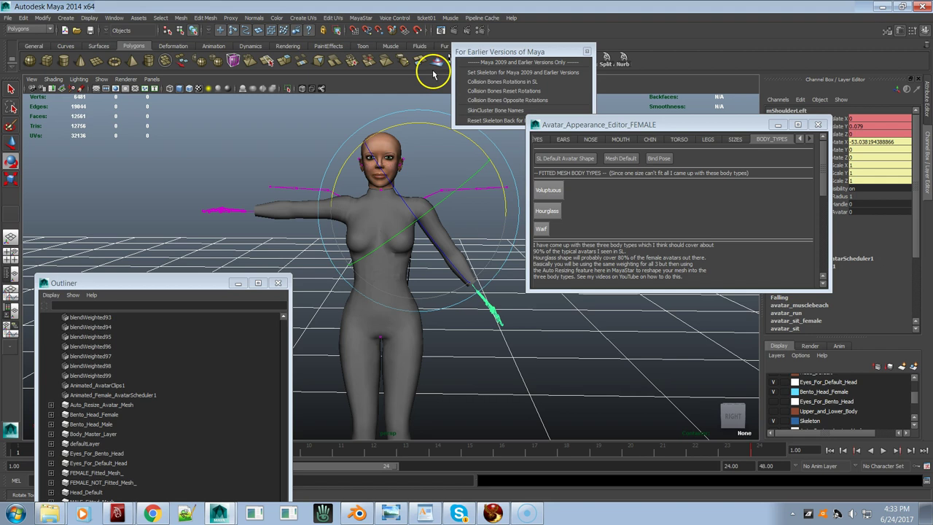
{"action": "left_click", "coordinate": [365, 18]}
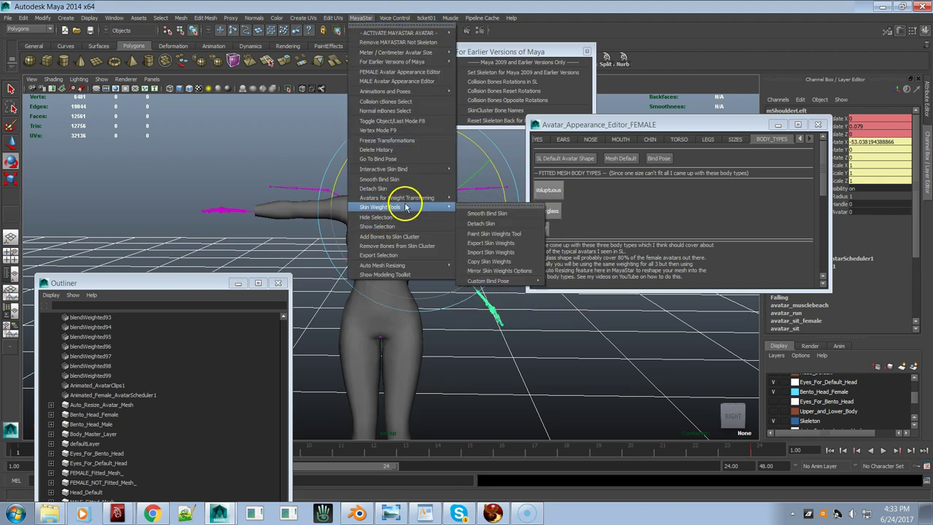
{"action": "mouse_move", "coordinate": [503, 281]}
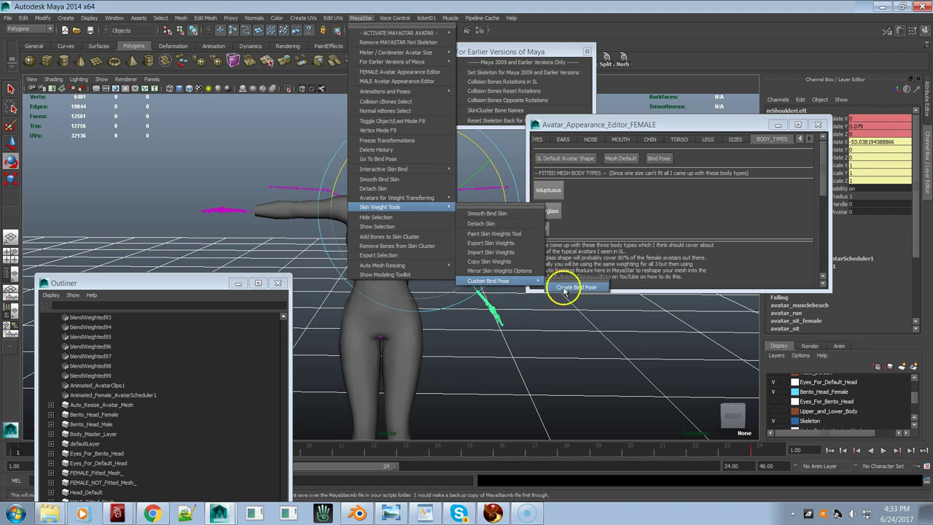
{"action": "left_click", "coordinate": [566, 289]}
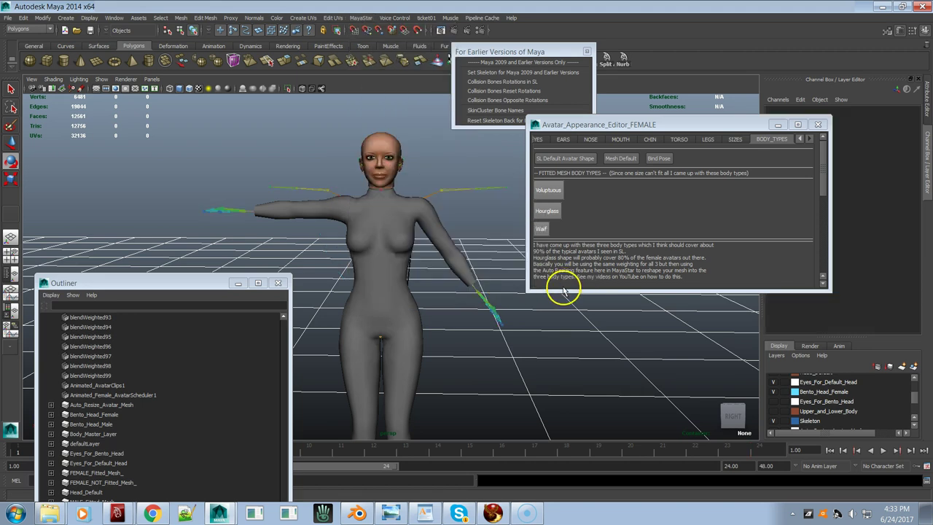
- Raise the left arm by rotating mShoulderLeft to about 35 degrees in X, then apply Bind Pose to test it
{"action": "left_click", "coordinate": [444, 243]}
{"action": "left_click_drag", "start_coordinate": [487, 150], "coordinate": [508, 235]}
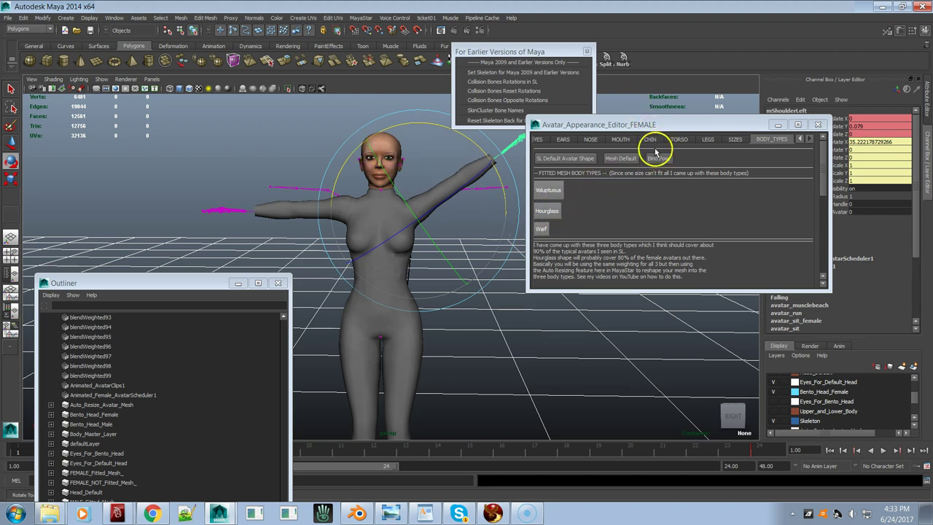
{"action": "left_click", "coordinate": [629, 98]}
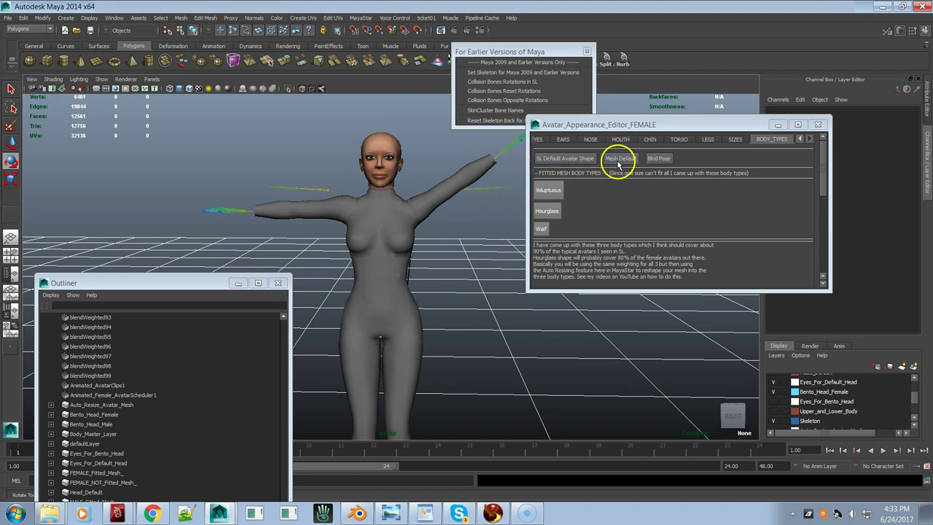
{"action": "left_click", "coordinate": [657, 159]}
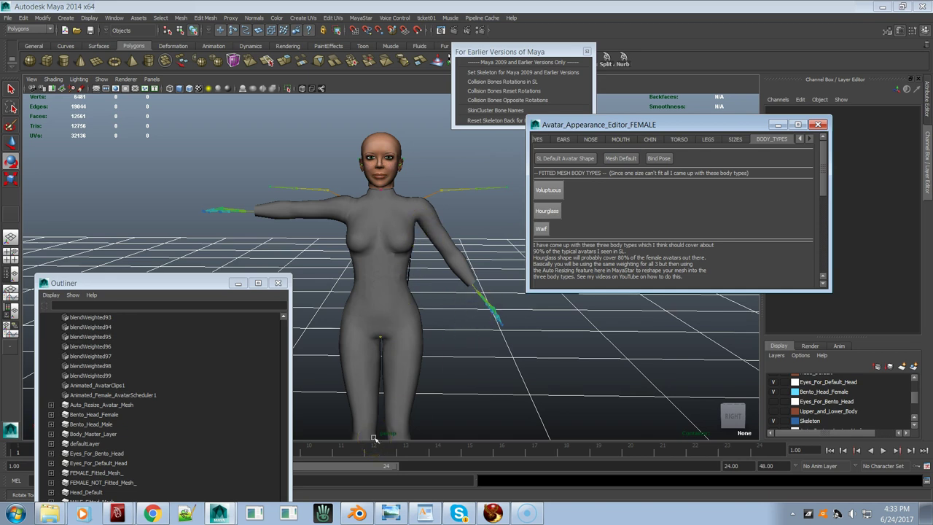
- Undo the left arm rotations and the custom bind pose made from them, then reapply Bind Pose
{"action": "key", "text": "ctrl+z"}
{"action": "key", "text": "ctrl+z"}
{"action": "key", "text": "ctrl+z"}
{"action": "key", "text": "ctrl+z"}
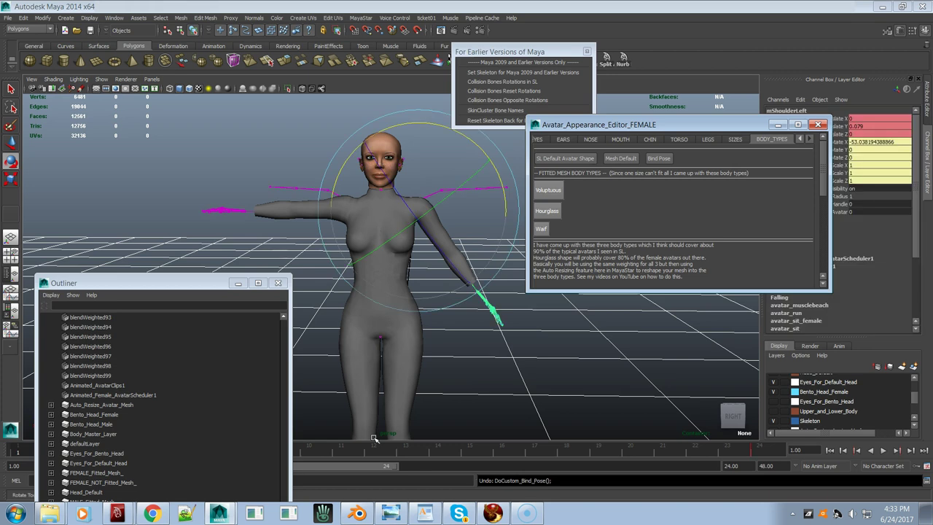
{"action": "key", "text": "ctrl+z"}
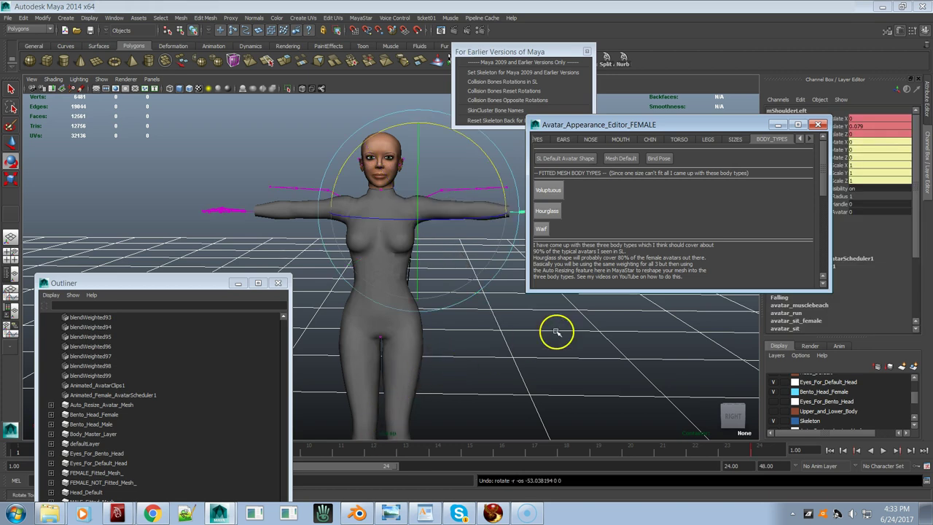
{"action": "left_click", "coordinate": [521, 347]}
{"action": "left_click", "coordinate": [568, 193]}
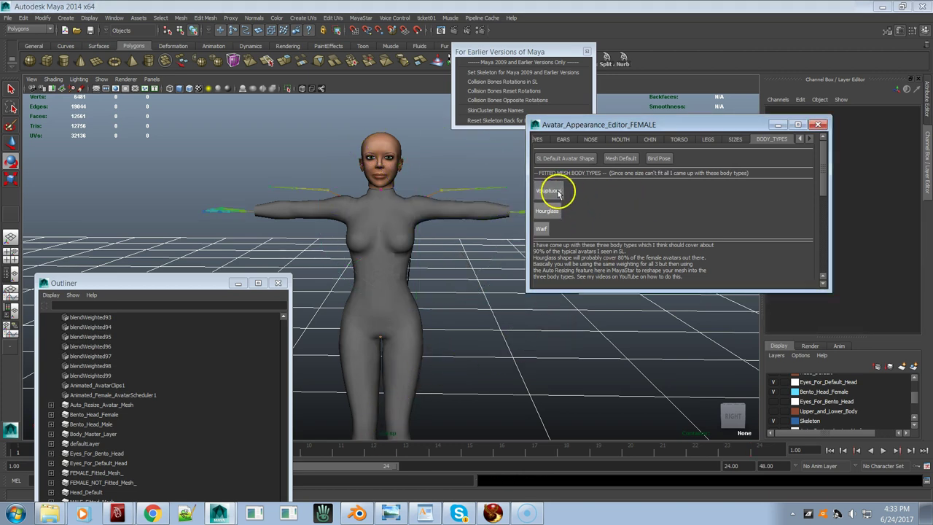
{"action": "left_click", "coordinate": [659, 161]}
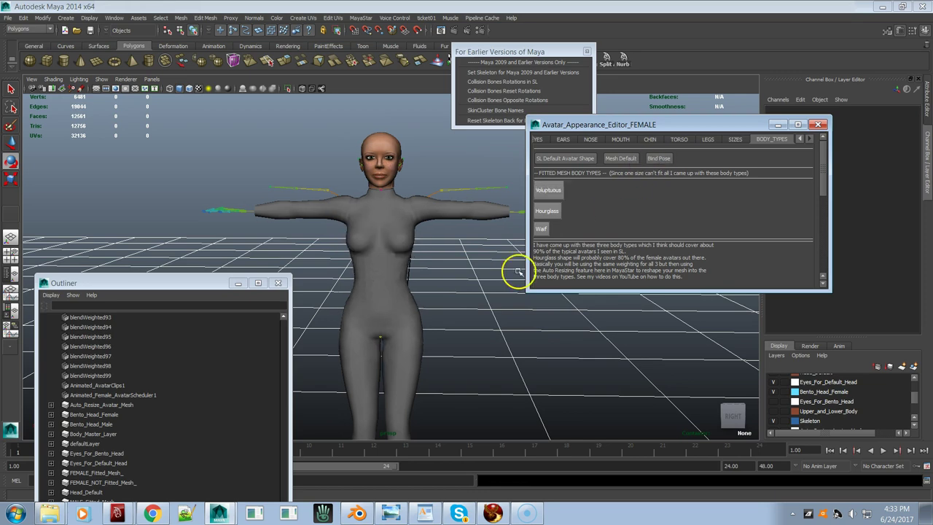
{"action": "mouse_move", "coordinate": [457, 309]}
{"action": "left_mouse_down", "text": "alt"}
{"action": "mouse_move", "coordinate": [376, 320]}
{"action": "mouse_move", "coordinate": [438, 309]}
{"action": "left_mouse_up", "text": "alt"}
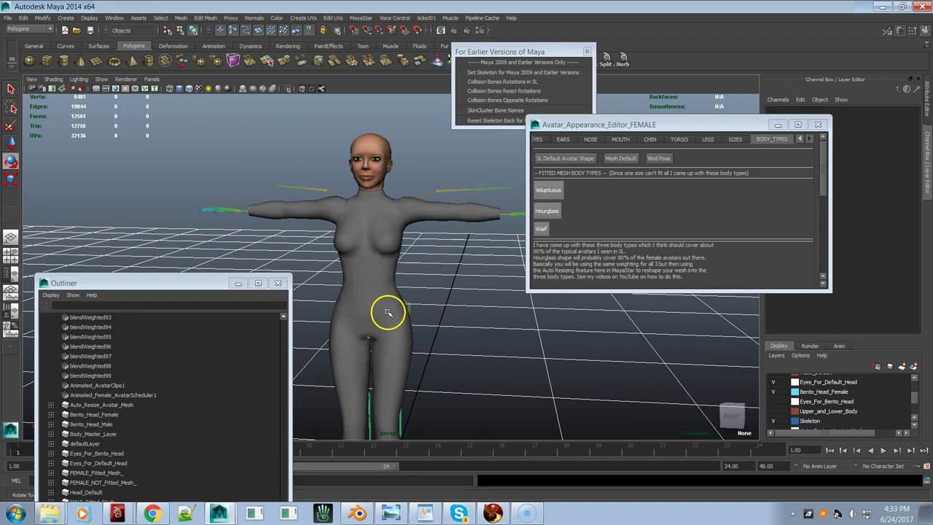
- Select the Body_Master mesh and toggle the skeleton_ncl1_1 display layer's visibility to check what it controls
{"action": "left_click", "coordinate": [401, 243]}
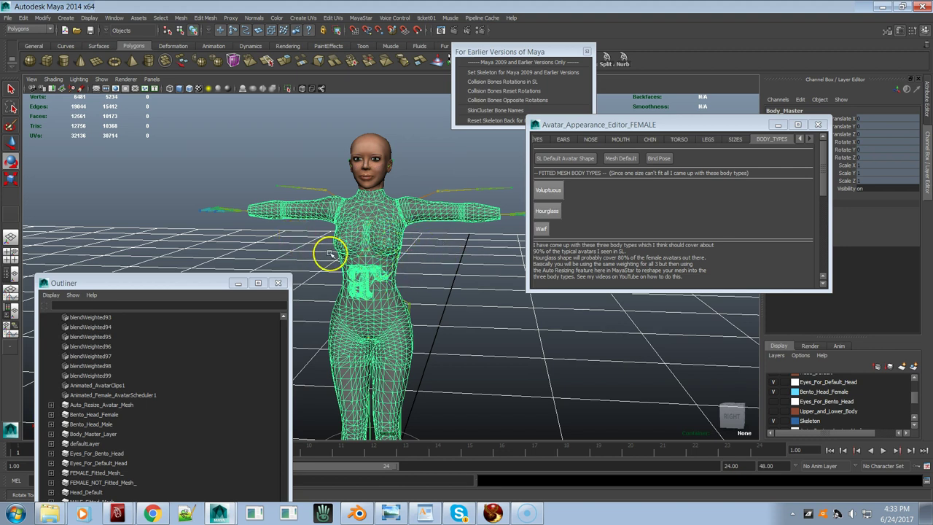
{"action": "right_click_drag", "start_coordinate": [385, 260], "coordinate": [343, 260], "text": "alt"}
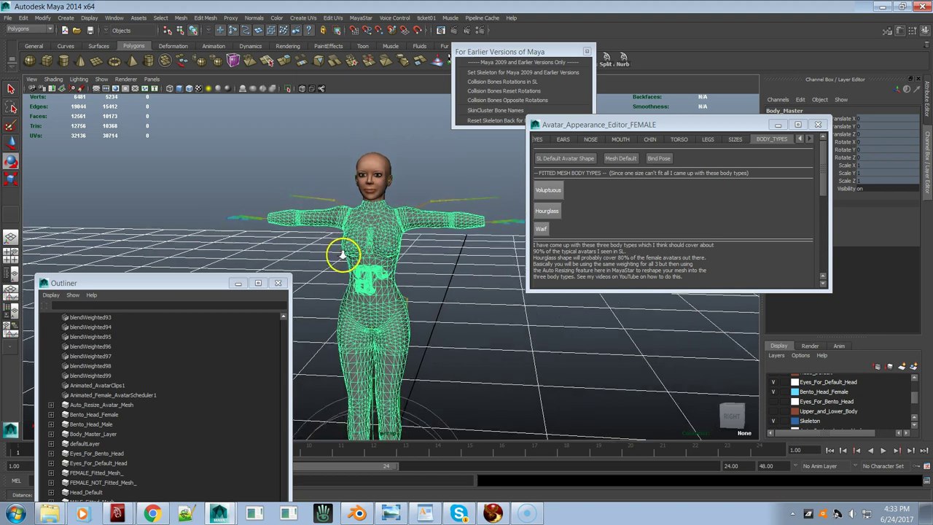
{"action": "scroll", "coordinate": [806, 390], "scroll_direction": "up", "scroll_amount": 2}
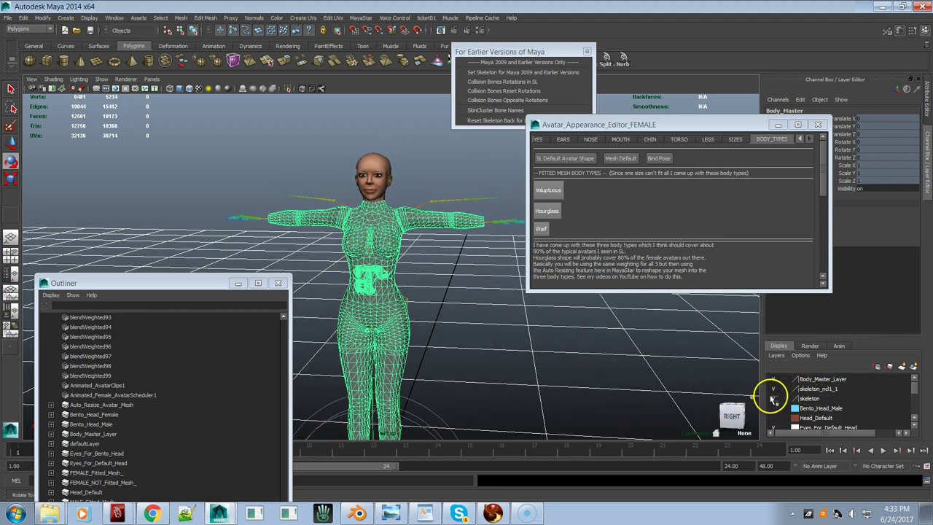
{"action": "scroll", "coordinate": [805, 405], "scroll_direction": "down", "scroll_amount": 3}
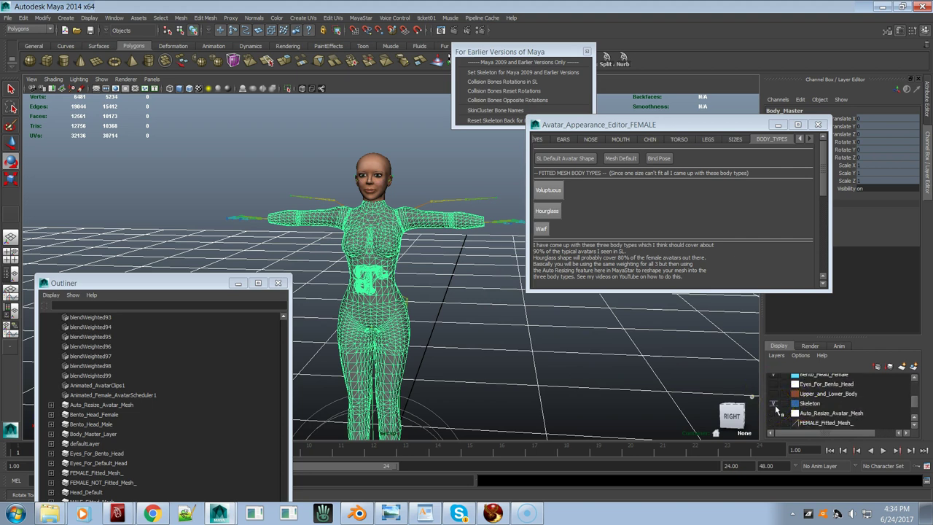
{"action": "left_click", "coordinate": [788, 406]}
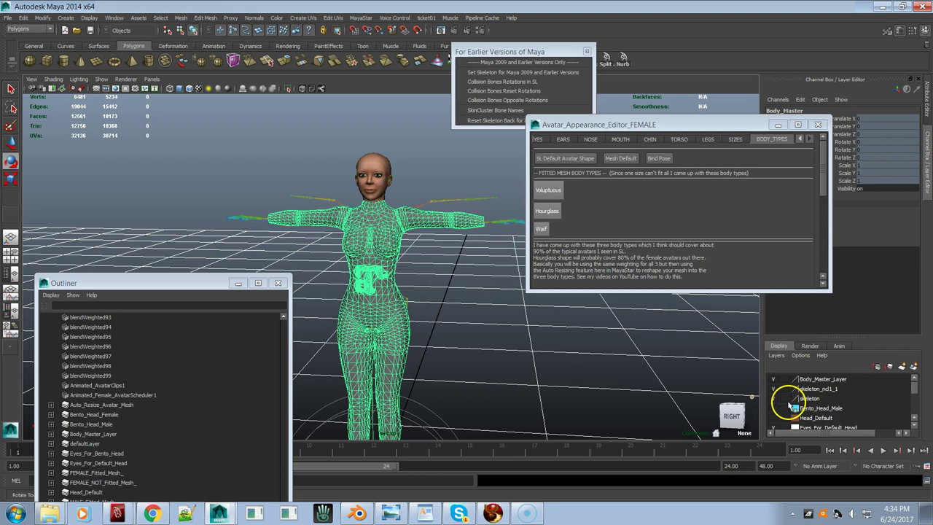
{"action": "left_click", "coordinate": [774, 390]}
{"action": "left_click", "coordinate": [775, 391]}
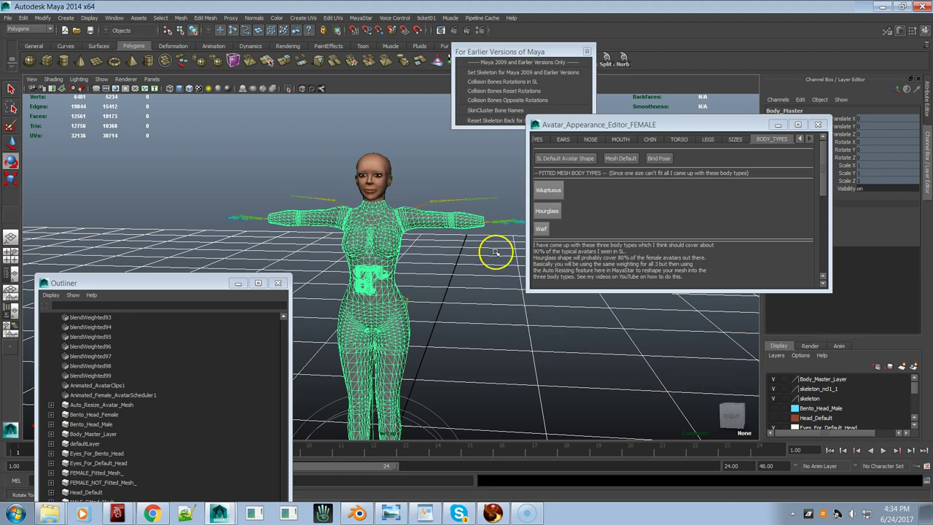
- Empty the skeleton_ncl1_1 display layer and undo the last layer visibility change
{"action": "left_click", "coordinate": [813, 391]}
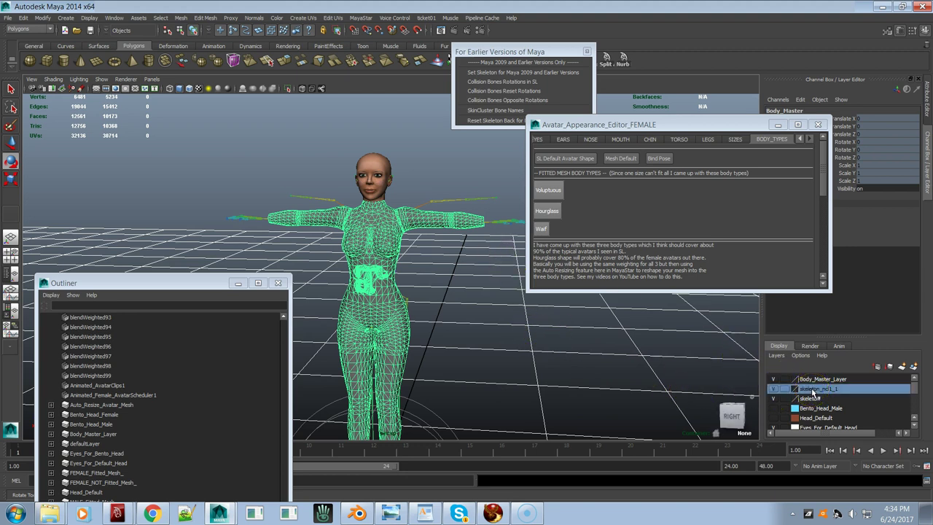
{"action": "right_click", "coordinate": [813, 392]}
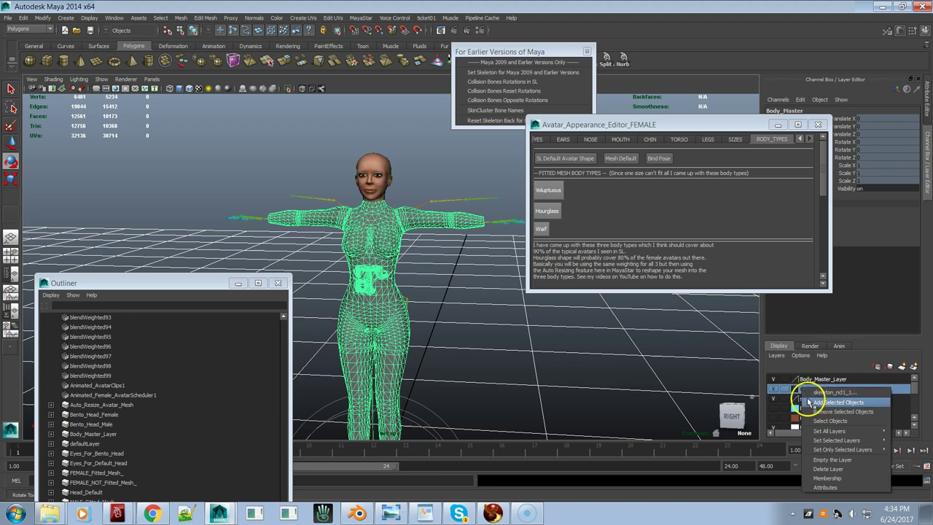
{"action": "left_click", "coordinate": [822, 461]}
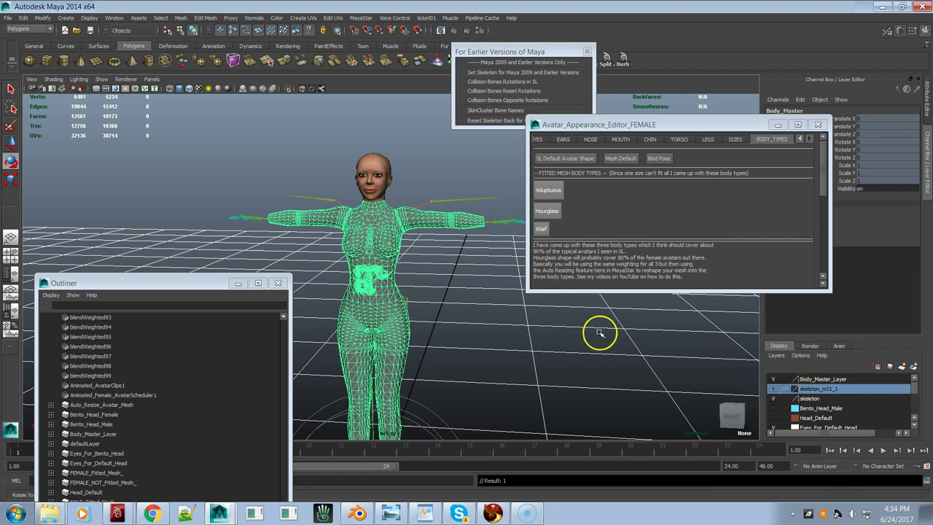
{"action": "key", "text": "ctrl+z"}
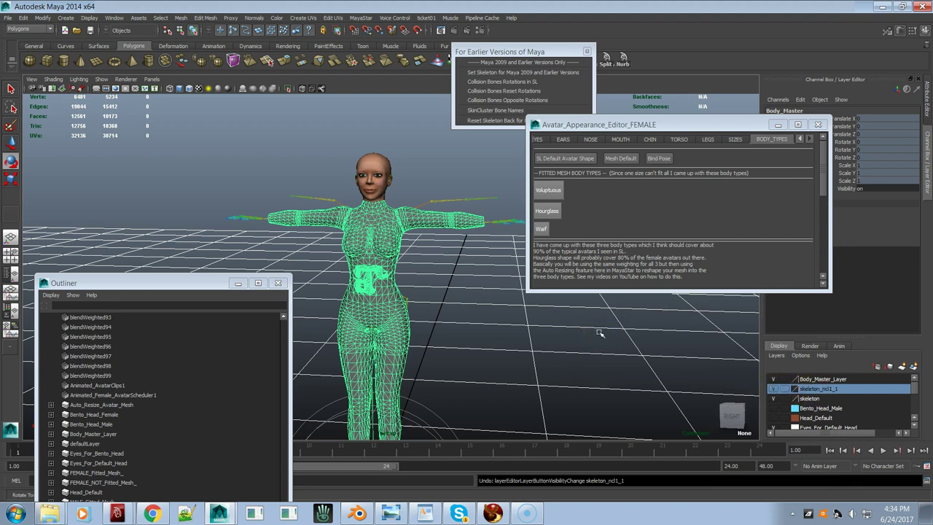
- Toggle the visibility of the skeleton_ncl1_1 and Skeleton layers to check their effect on the avatar's bones
{"action": "left_click", "coordinate": [779, 389]}
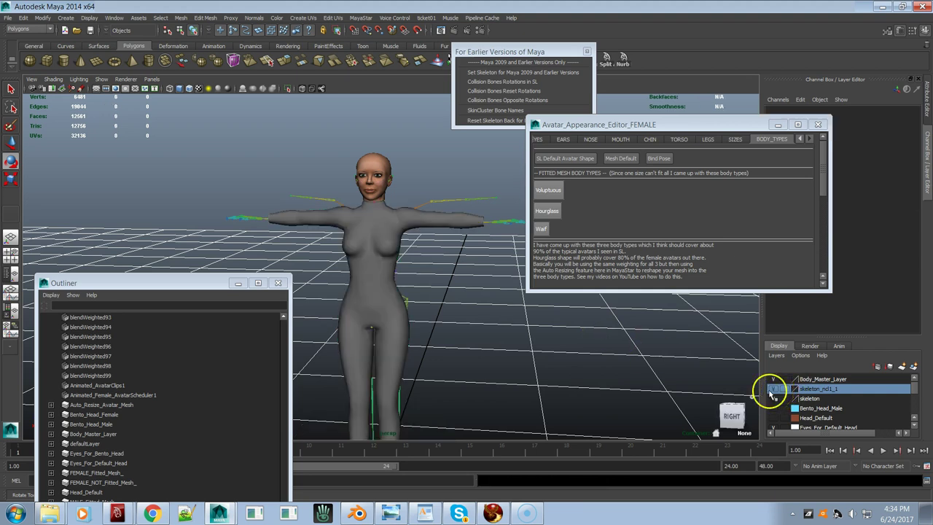
{"action": "key", "text": "ctrl+z"}
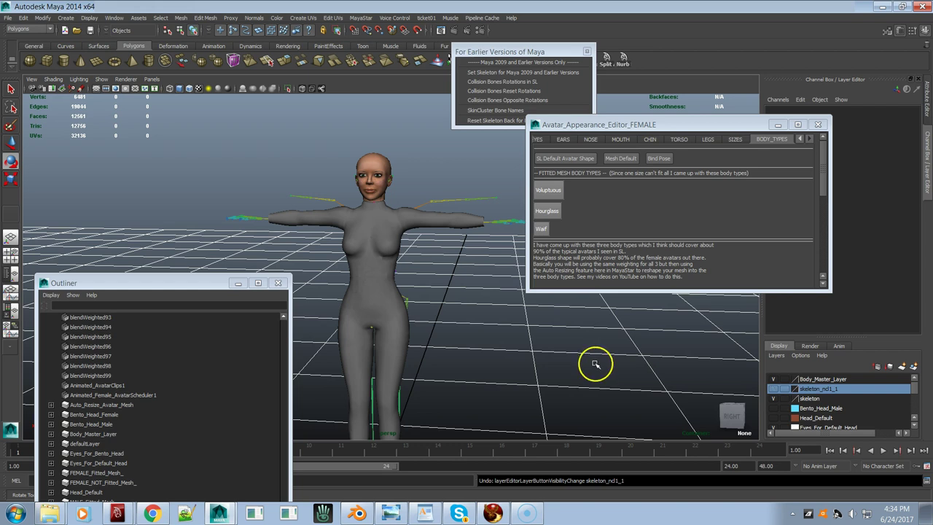
{"action": "left_click_drag", "start_coordinate": [577, 369], "coordinate": [750, 444], "text": "alt"}
{"action": "left_click", "coordinate": [776, 389]}
{"action": "scroll", "coordinate": [780, 392], "scroll_direction": "down", "scroll_amount": 3}
{"action": "left_click", "coordinate": [775, 403]}
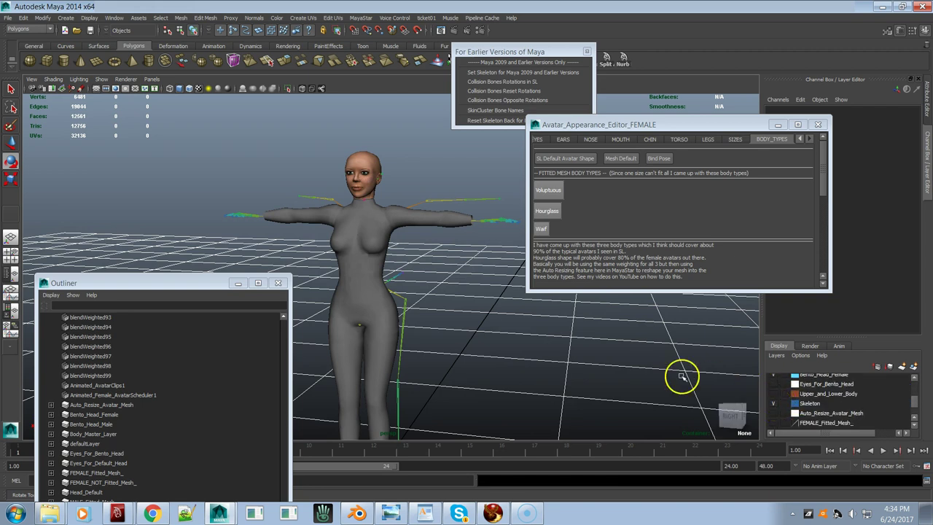
- Move the Outliner up so its list is fully visible and select the mPelvis joint near its beginning
{"action": "left_click_drag", "start_coordinate": [173, 288], "coordinate": [304, 42]}
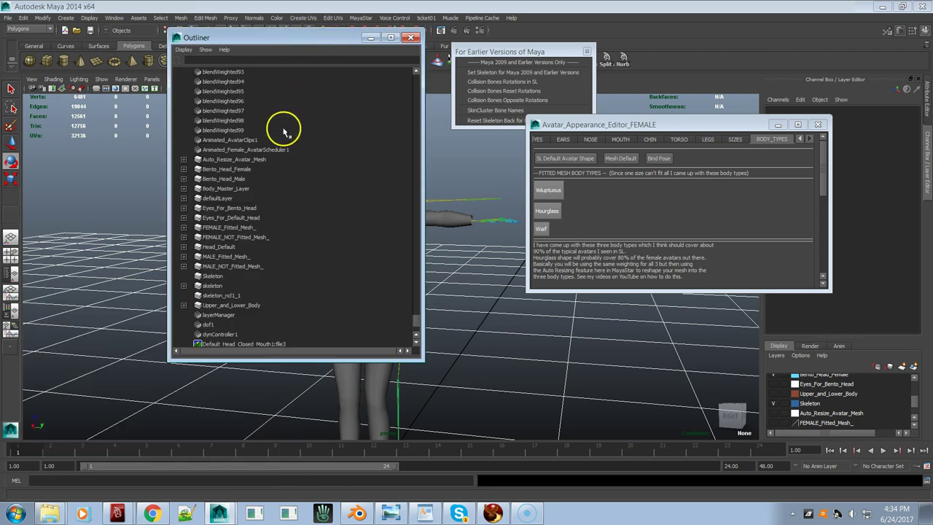
{"action": "scroll", "coordinate": [270, 163], "scroll_direction": "up", "scroll_amount": 5}
{"action": "left_click_drag", "start_coordinate": [417, 319], "coordinate": [435, 67]}
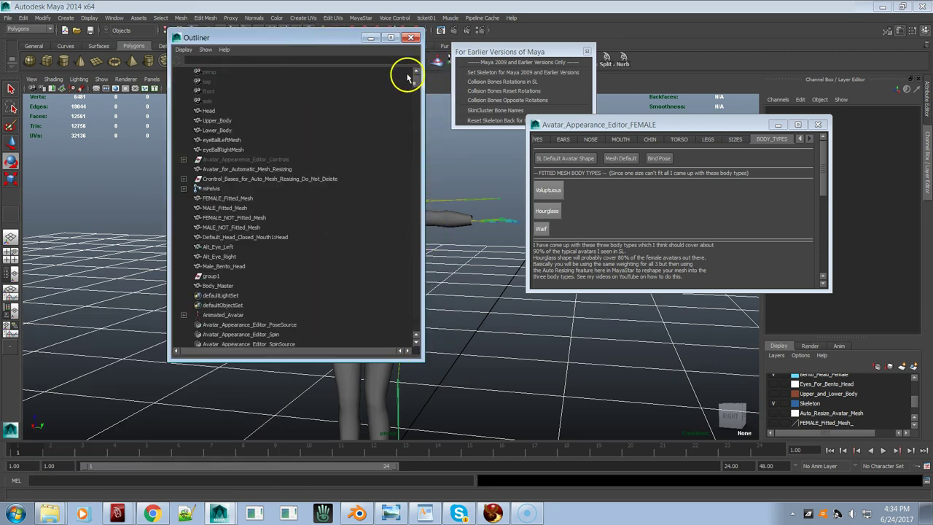
{"action": "left_click", "coordinate": [207, 189]}
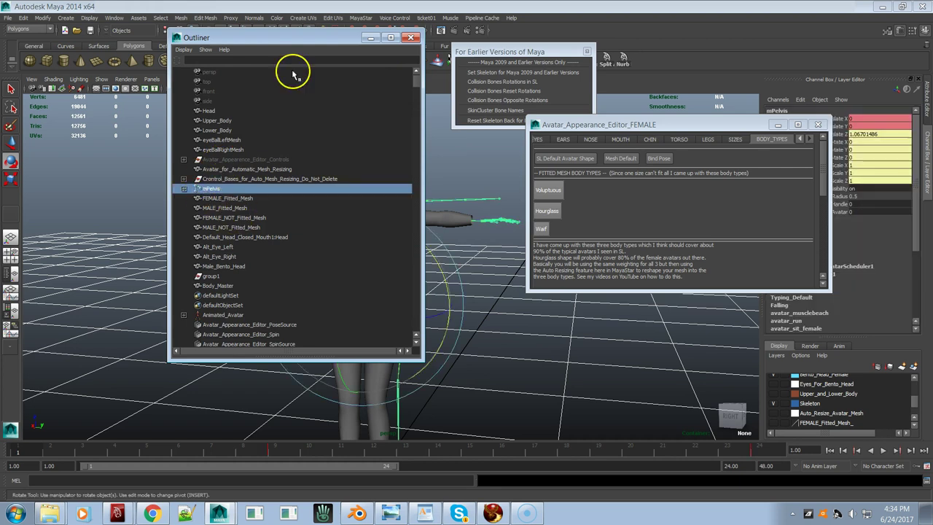
- Move the Outliner clear of the avatar, expand the mPelvis joint to inspect its hierarchy, and collapse it again
{"action": "left_click_drag", "start_coordinate": [296, 35], "coordinate": [164, 58]}
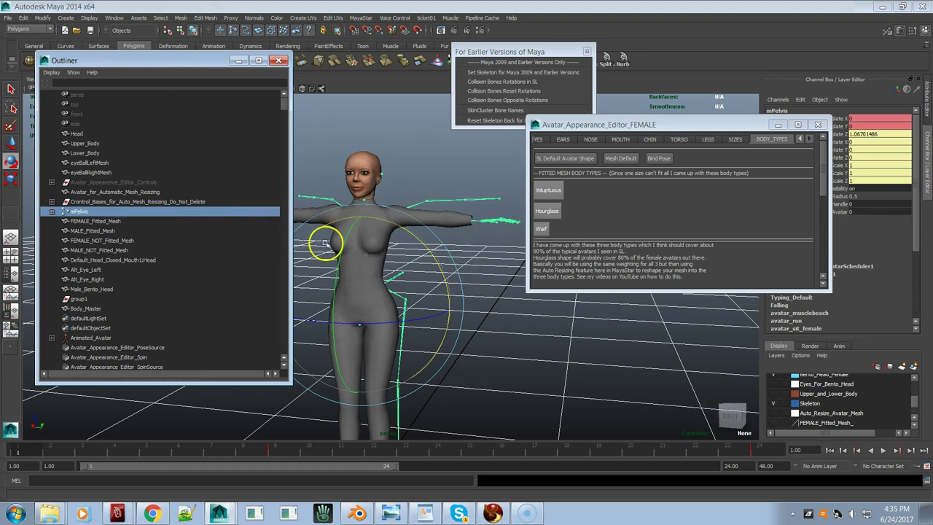
{"action": "left_click", "coordinate": [52, 212]}
{"action": "left_click", "coordinate": [52, 211]}
{"action": "left_click", "coordinate": [52, 212]}
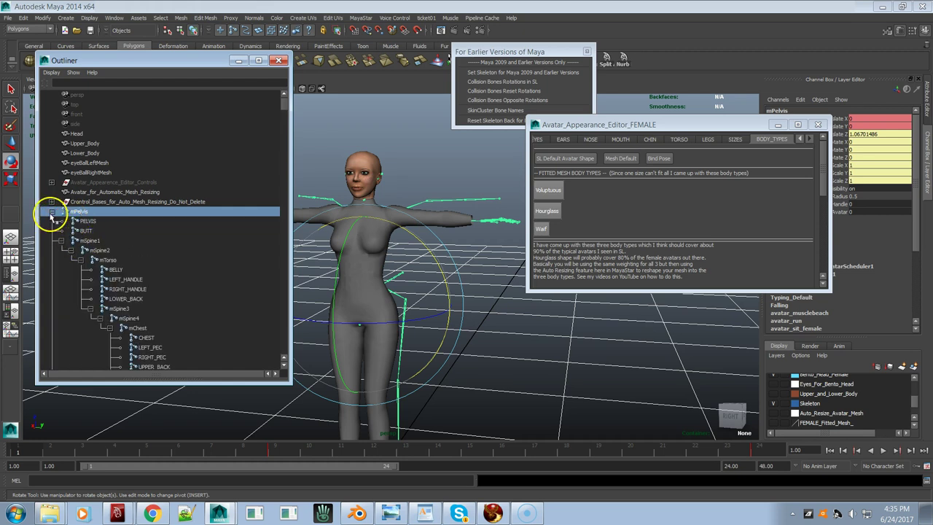
{"action": "left_click", "coordinate": [52, 211]}
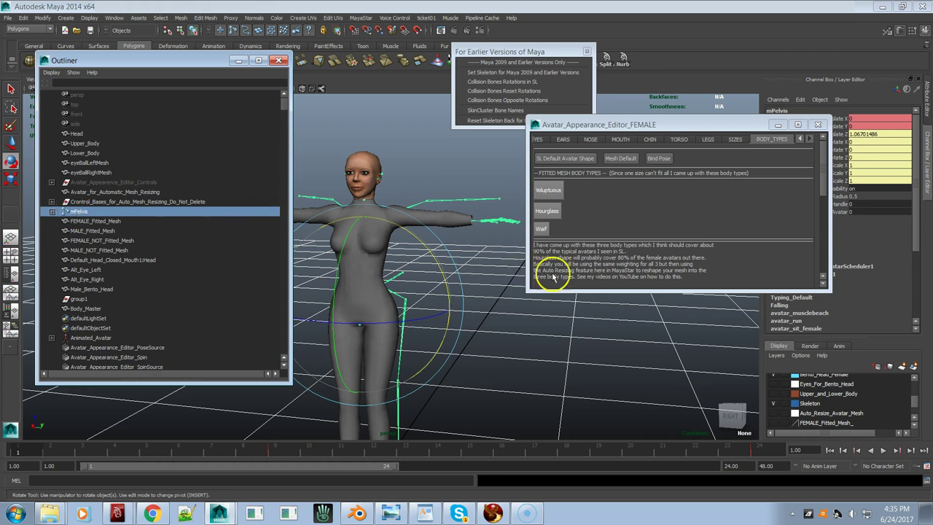
- Add the mPelvis joint to the Skeleton display layer, check the layer's visibility toggle, and close the Outliner
{"action": "left_click", "coordinate": [806, 405]}
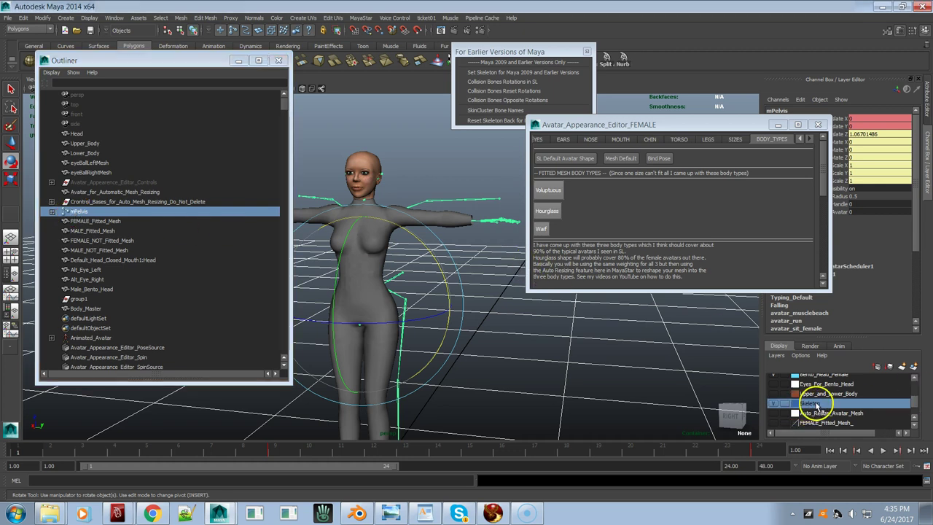
{"action": "right_click", "coordinate": [817, 406]}
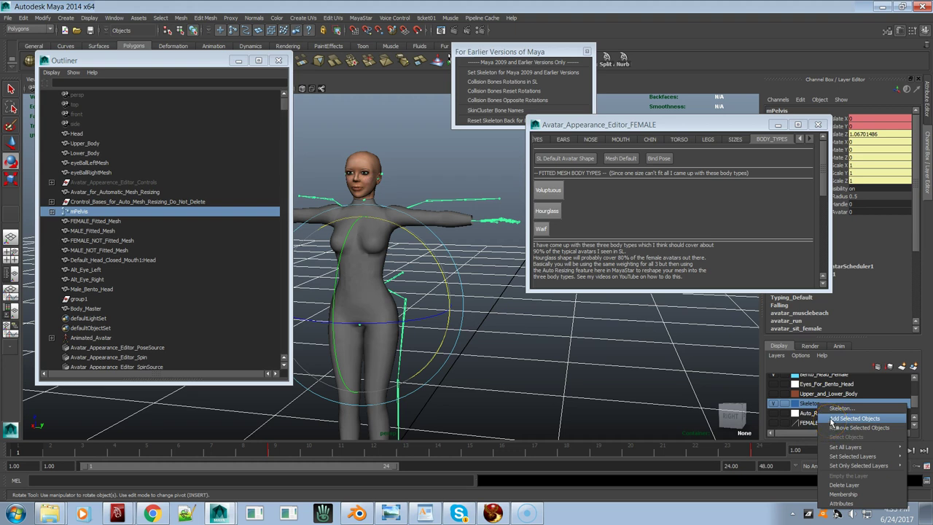
{"action": "left_click", "coordinate": [834, 419]}
{"action": "left_click", "coordinate": [774, 400]}
{"action": "left_click", "coordinate": [774, 399]}
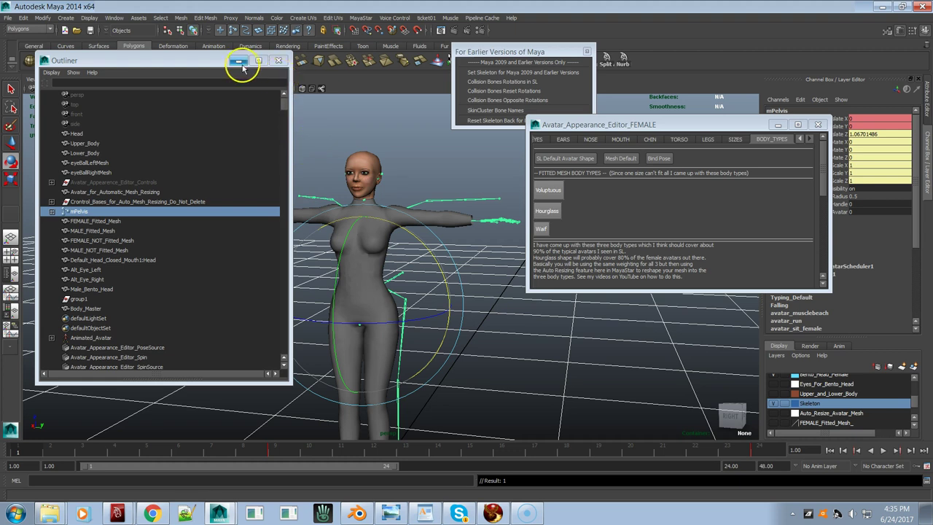
{"action": "left_click", "coordinate": [277, 60]}
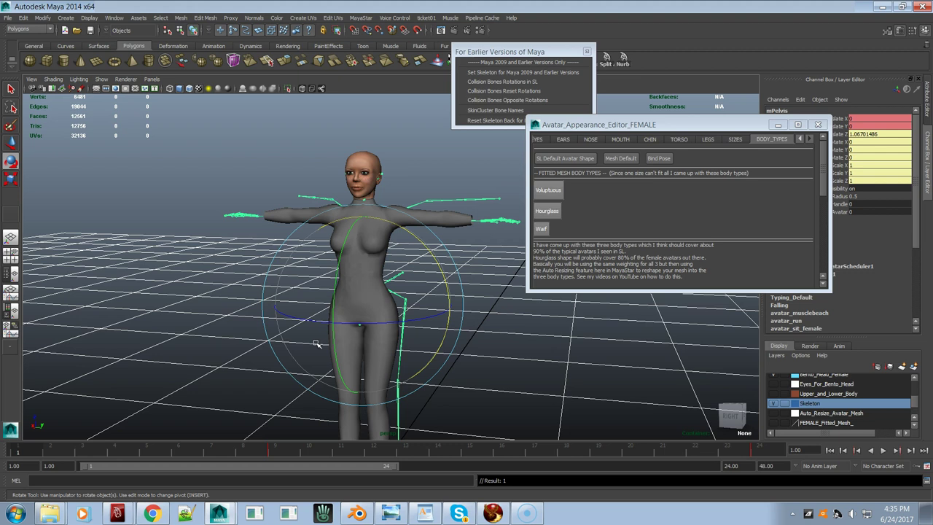
- Select the Body_Master mesh and switch to Firestorm to examine the worn Maitreya Test Body 1 on the avatar
{"action": "left_click", "coordinate": [456, 223]}
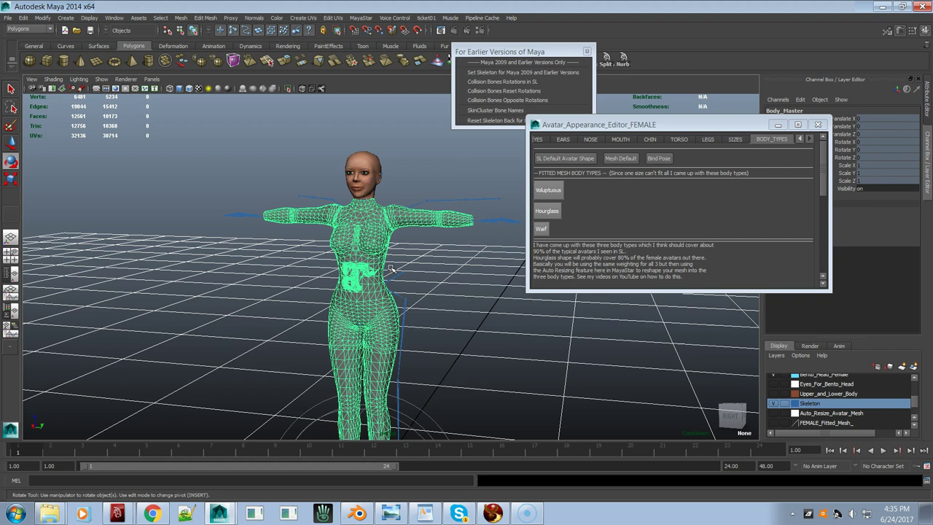
{"action": "key", "text": "alt+Tab"}
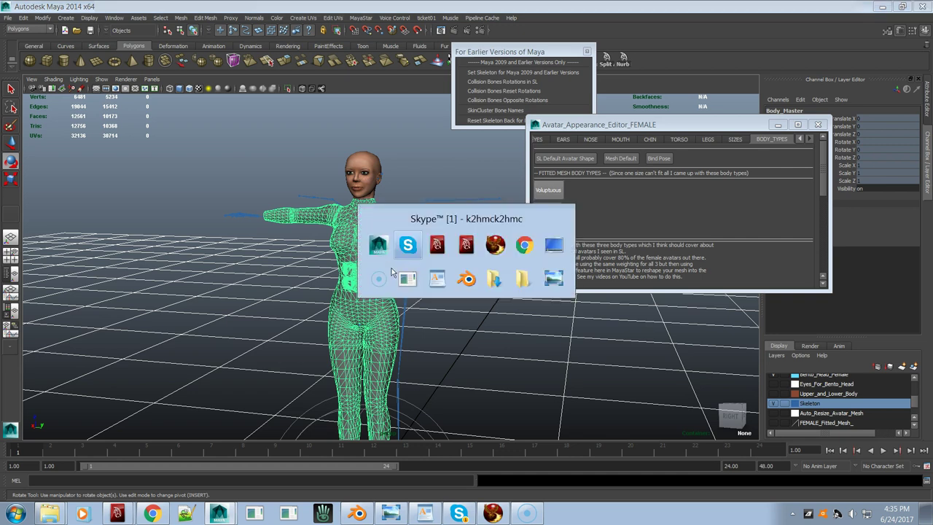
{"action": "key", "text": "alt+Tab"}
{"action": "key", "text": "alt+Tab"}
{"action": "key", "text": "alt+Tab"}
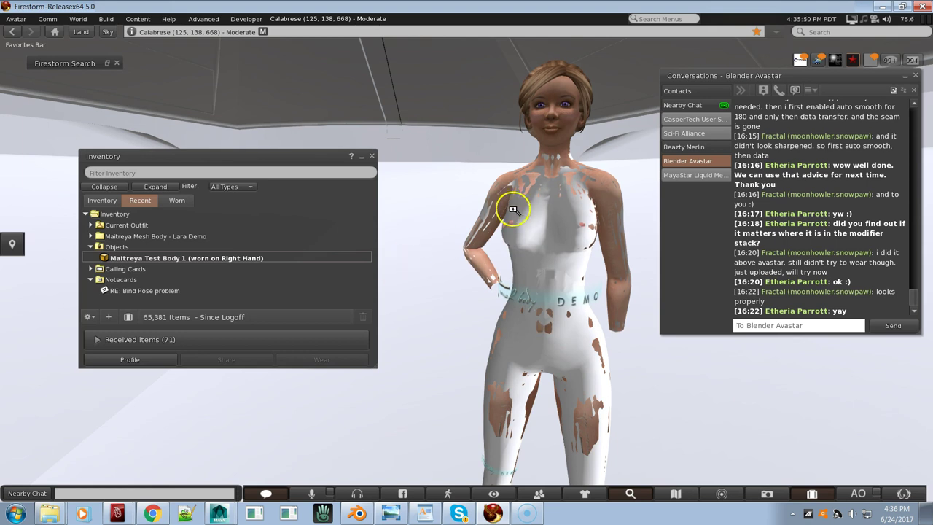
{"action": "scroll", "coordinate": [452, 255], "scroll_direction": "up", "scroll_amount": 5}
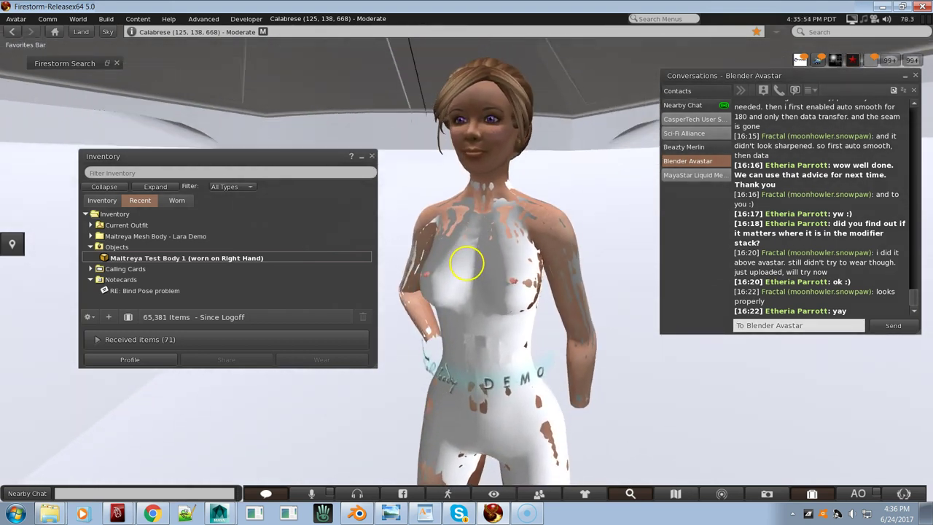
{"action": "scroll", "coordinate": [467, 264], "scroll_direction": "up", "scroll_amount": 3}
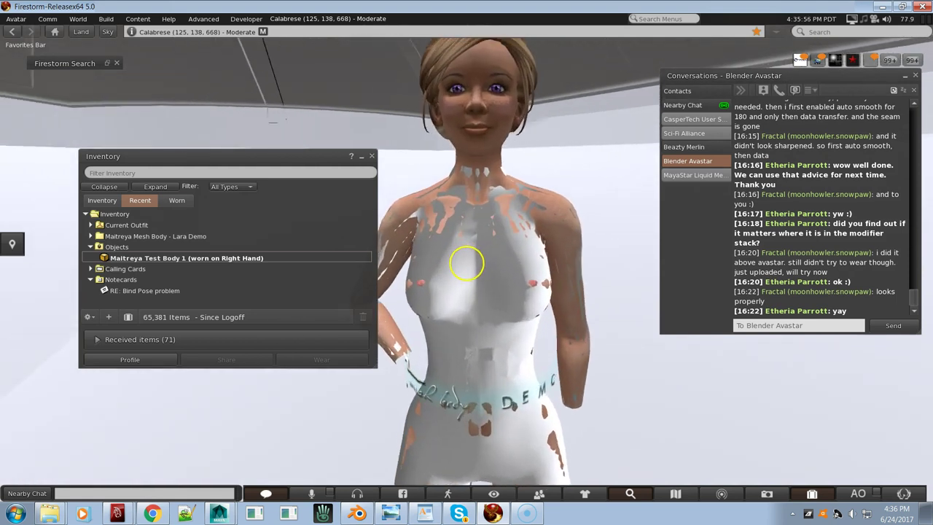
{"action": "scroll", "coordinate": [467, 264], "scroll_direction": "down", "scroll_amount": 3}
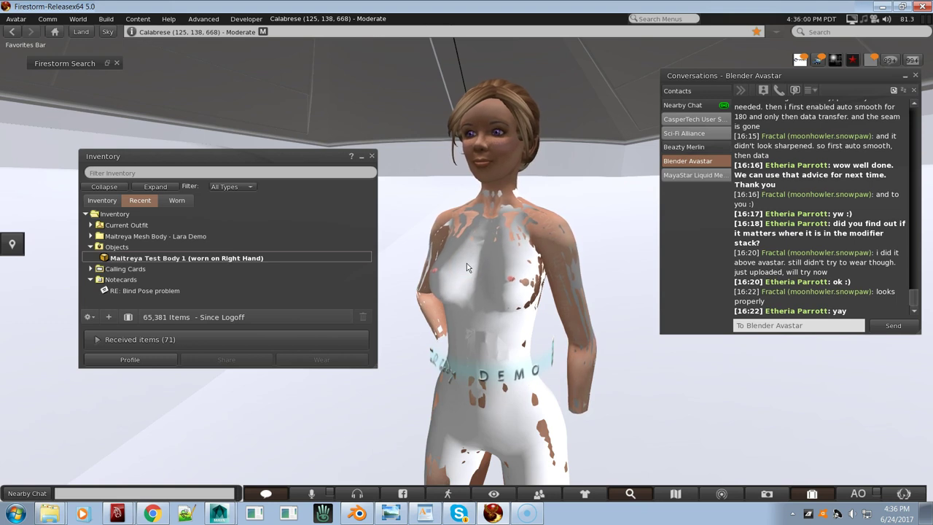
- Minimize the Conversations window and examine the test body's torso and arms from several angles for skin poking through
{"action": "left_click", "coordinate": [905, 78]}
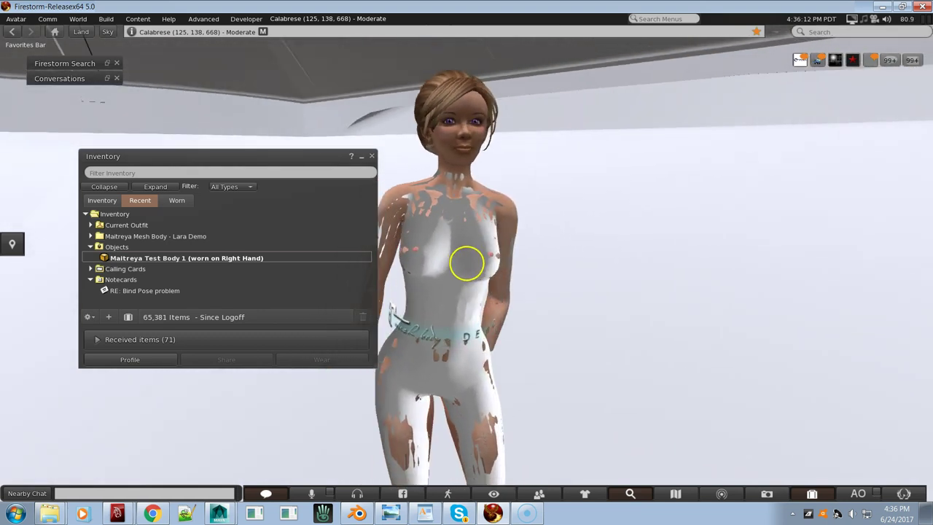
{"action": "left_click", "coordinate": [466, 264], "text": "alt"}
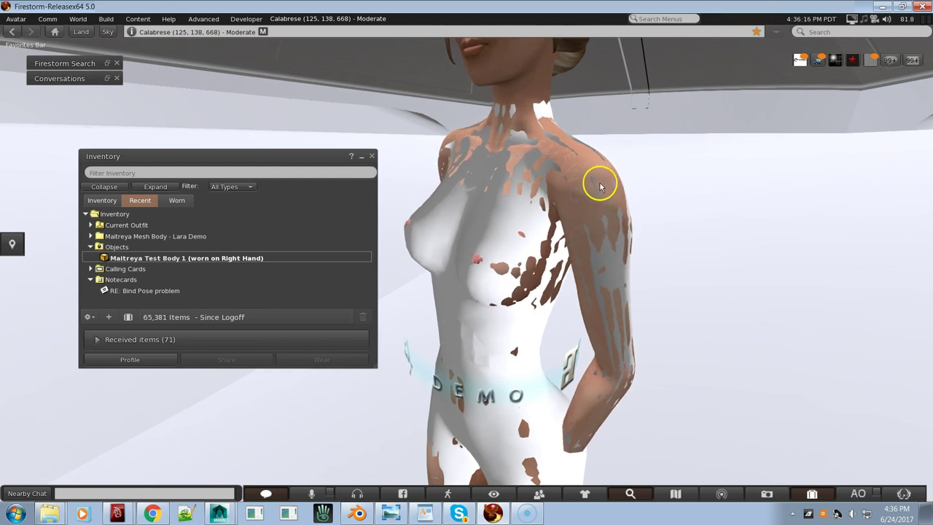
{"action": "left_click_drag", "start_coordinate": [520, 167], "coordinate": [462, 263], "text": "alt"}
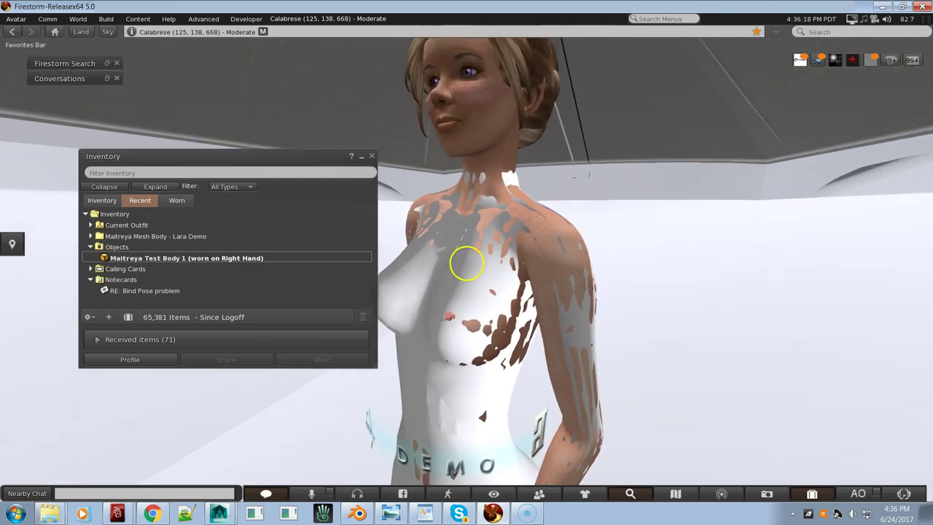
{"action": "left_click_drag", "start_coordinate": [430, 341], "coordinate": [468, 263], "text": "alt"}
- Open the avatar's shape for editing
{"action": "right_click", "coordinate": [530, 235]}
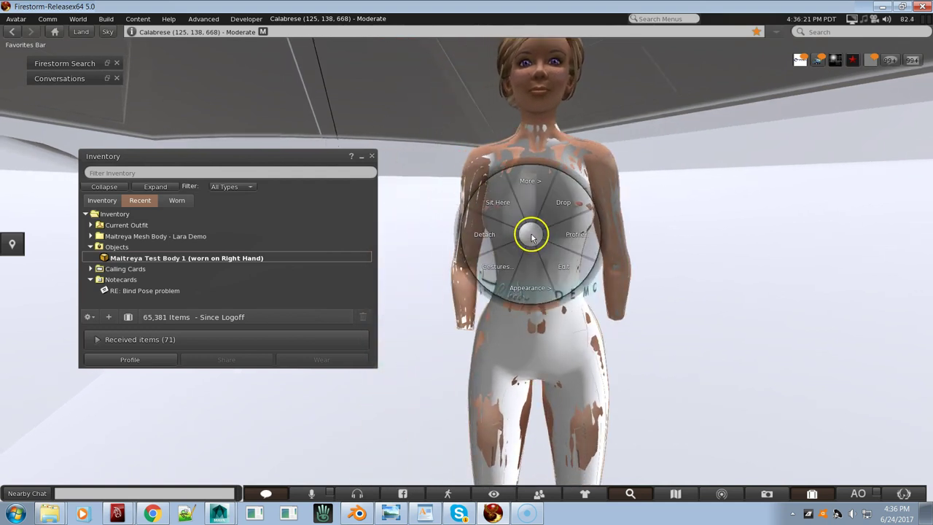
{"action": "left_click", "coordinate": [540, 283]}
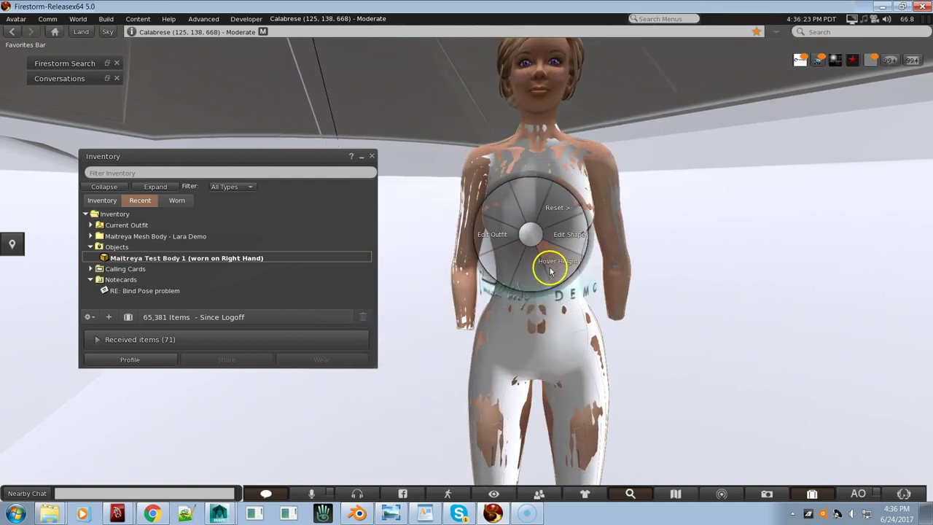
{"action": "left_click", "coordinate": [570, 234]}
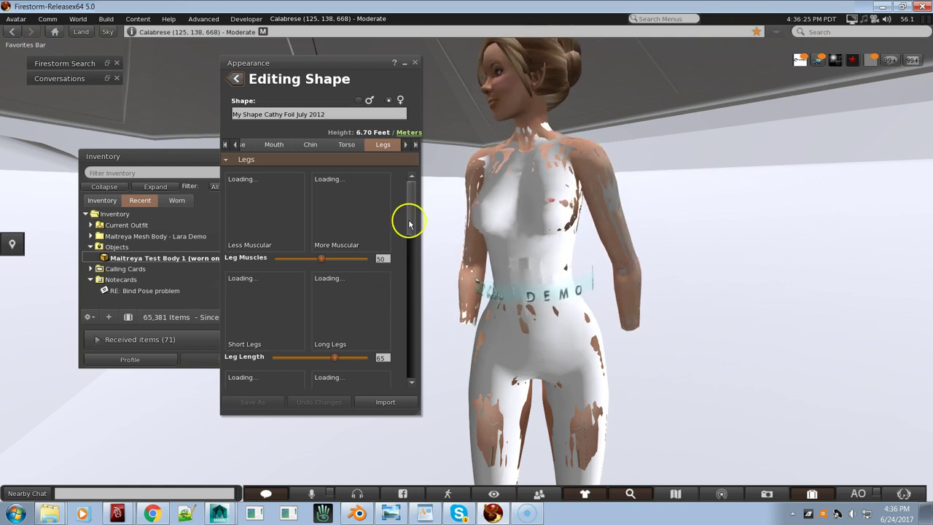
- Try Butt Size 58 and Saddle Bags 100 to test the body's fit, and discard the shape changes
{"action": "left_click_drag", "start_coordinate": [406, 230], "coordinate": [379, 306]}
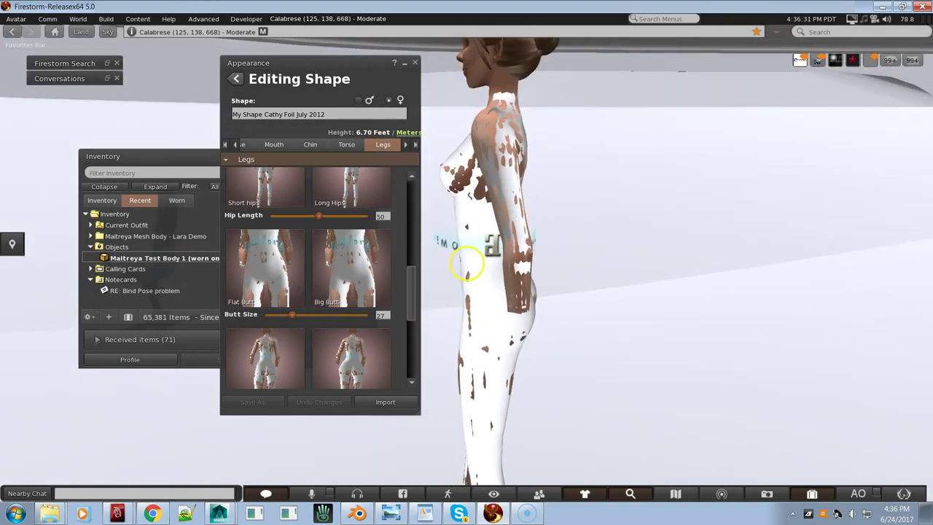
{"action": "left_click_drag", "start_coordinate": [294, 316], "coordinate": [284, 295]}
{"action": "left_click_drag", "start_coordinate": [358, 274], "coordinate": [325, 289]}
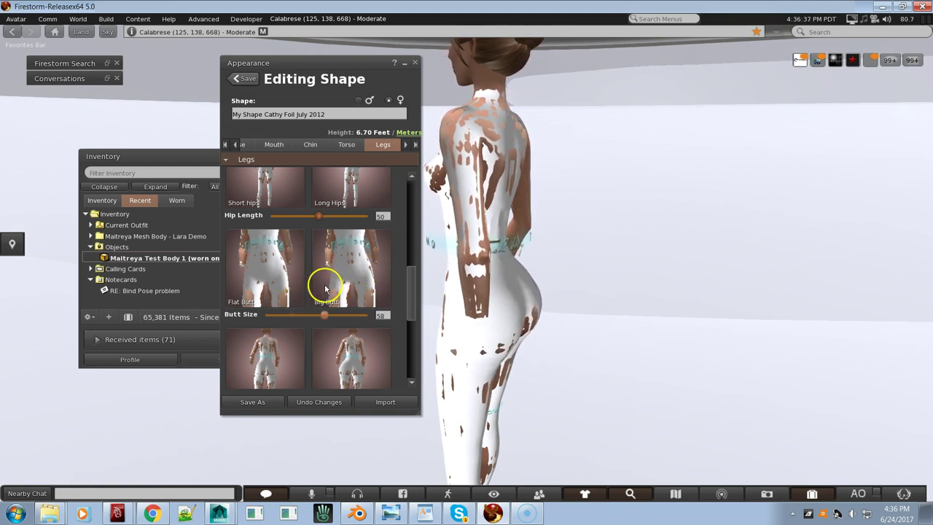
{"action": "scroll", "coordinate": [332, 286], "scroll_direction": "down", "scroll_amount": 3}
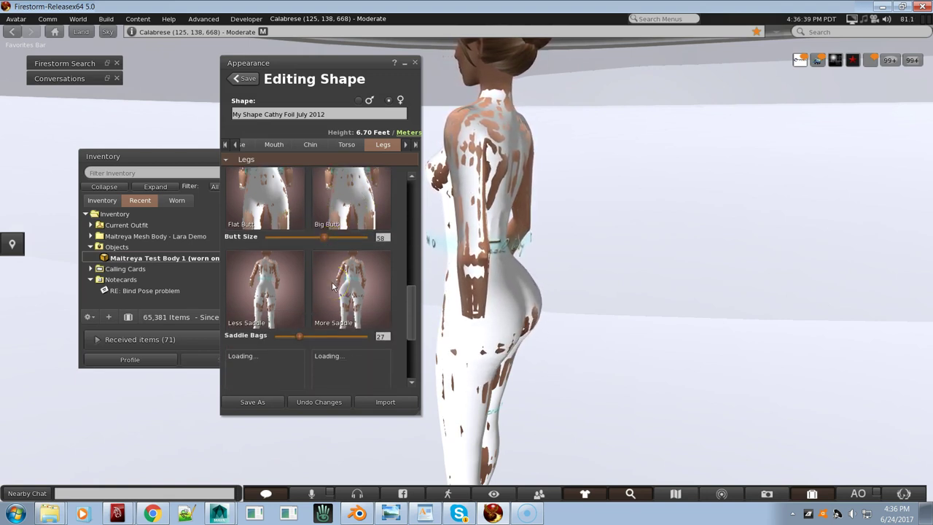
{"action": "left_click_drag", "start_coordinate": [329, 337], "coordinate": [379, 324]}
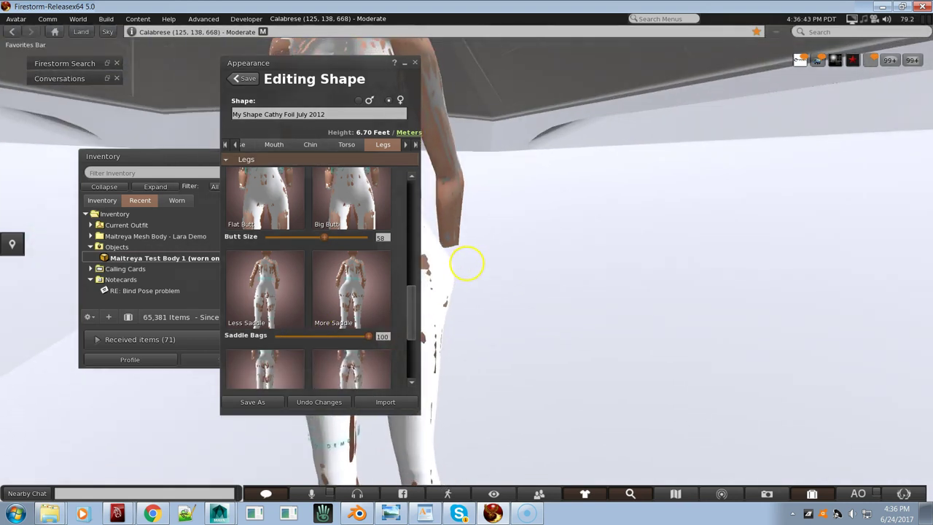
{"action": "left_click", "coordinate": [323, 402]}
- Set the shape's Torso Muscles to 100 and inspect how the mesh body's chest and arms follow the avatar
{"action": "left_click", "coordinate": [350, 145]}
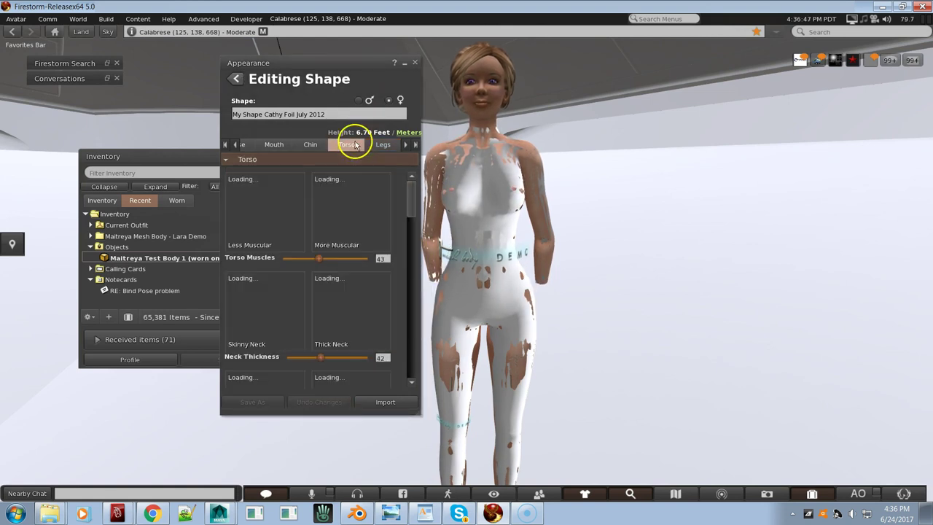
{"action": "left_click_drag", "start_coordinate": [323, 258], "coordinate": [390, 258]}
{"action": "left_click_drag", "start_coordinate": [474, 191], "coordinate": [530, 279], "text": "alt"}
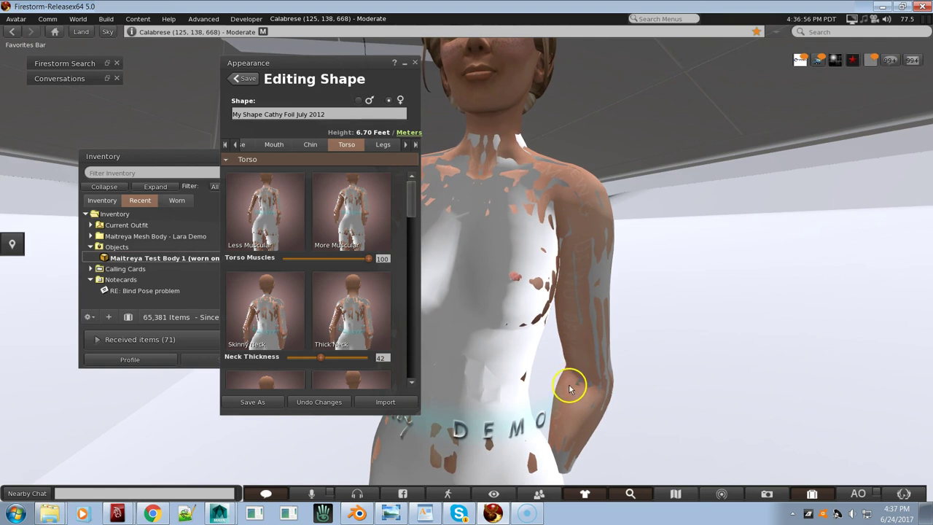
{"action": "left_click_drag", "start_coordinate": [586, 287], "coordinate": [467, 264], "text": "alt"}
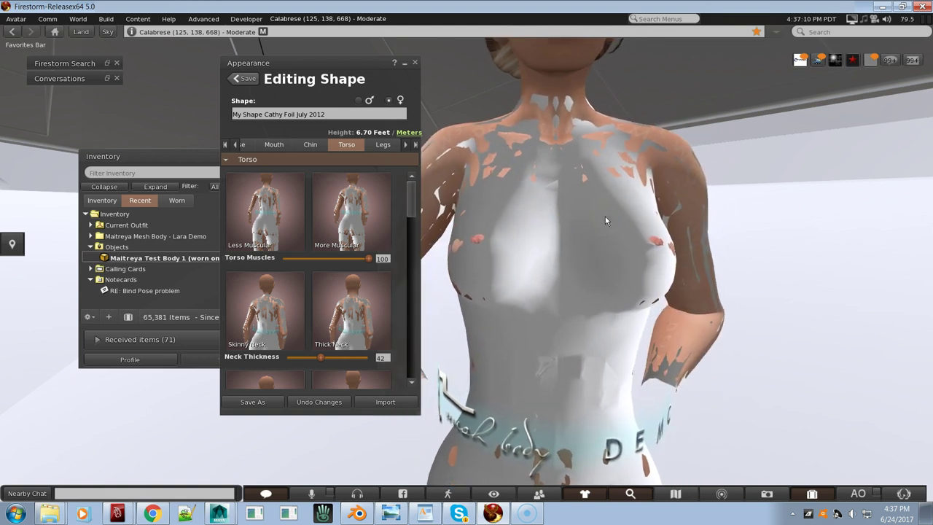
- Turn on wireframe rendering and open Maitreya Test Body 1 from the inventory's Objects folder for editing to highlight its mesh
{"action": "key", "text": "ctrl+shift+r"}
{"action": "key", "text": "Escape"}
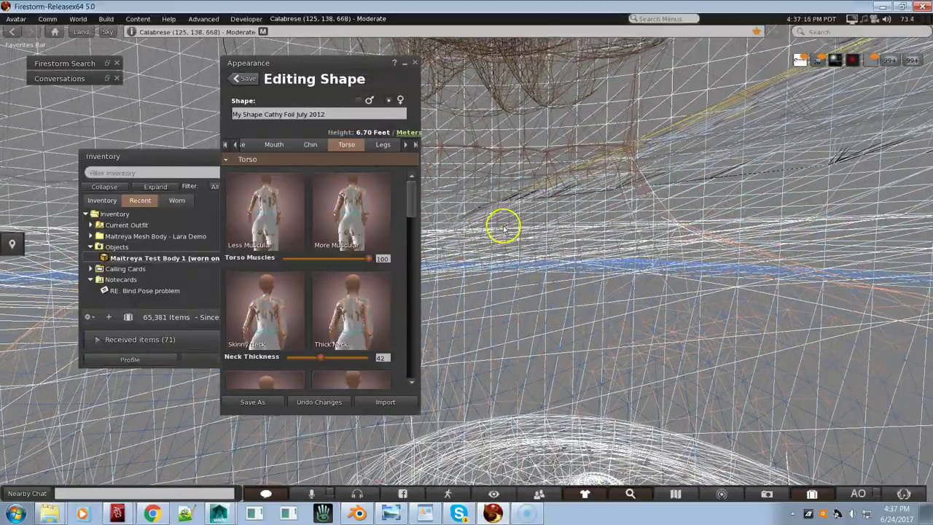
{"action": "left_click", "coordinate": [98, 202]}
{"action": "scroll", "coordinate": [109, 241], "scroll_direction": "down", "scroll_amount": 3}
{"action": "left_click", "coordinate": [115, 216]}
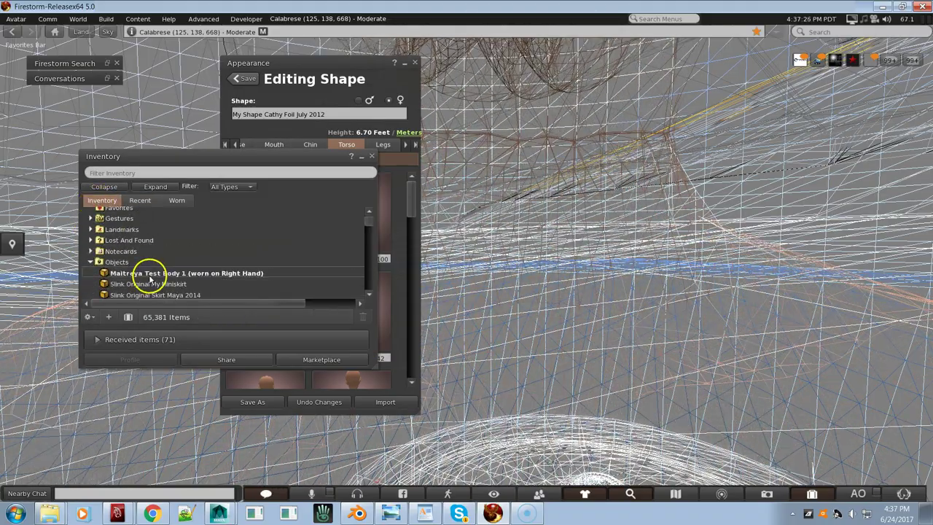
{"action": "right_click", "coordinate": [151, 274]}
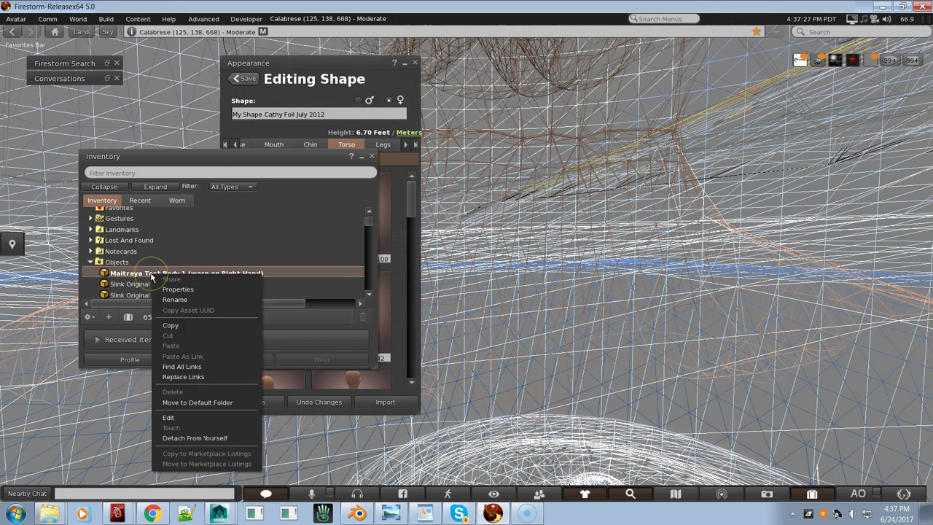
{"action": "left_click", "coordinate": [175, 417]}
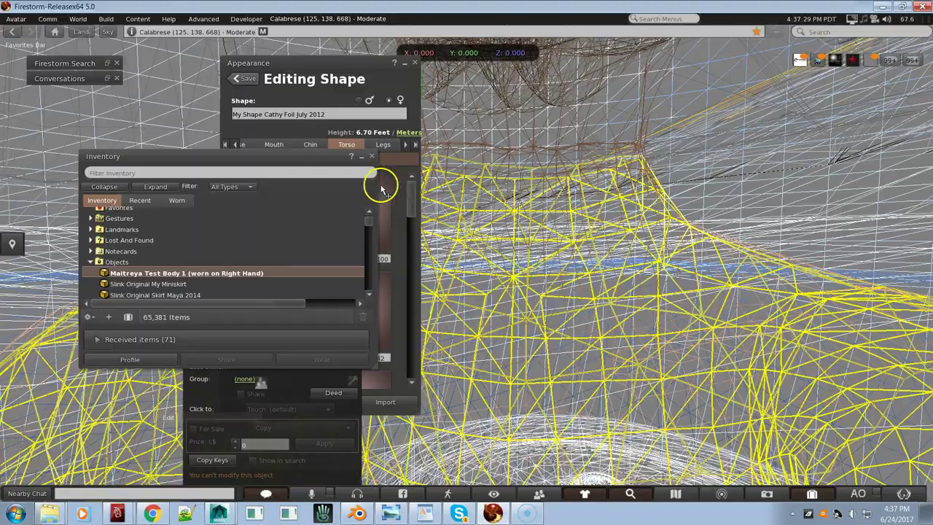
{"action": "key", "text": "Escape"}
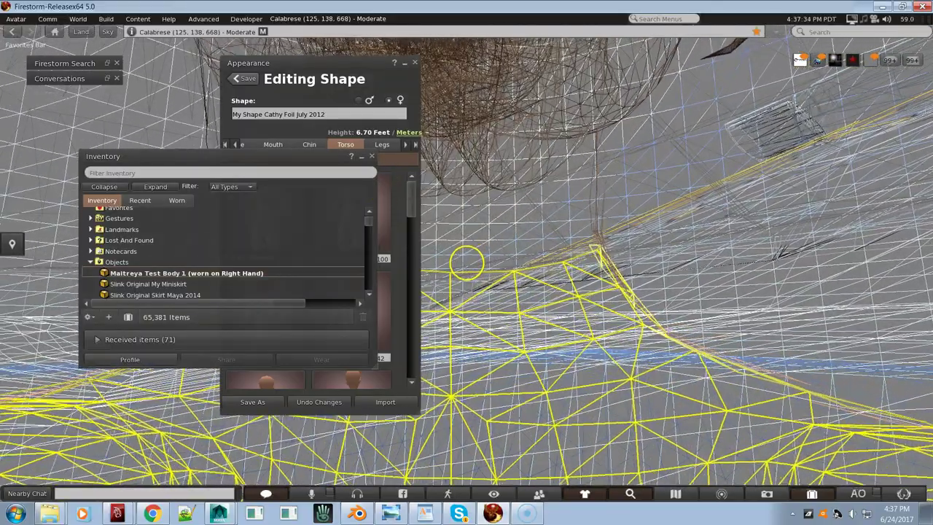
{"action": "key", "text": "ctrl+3"}
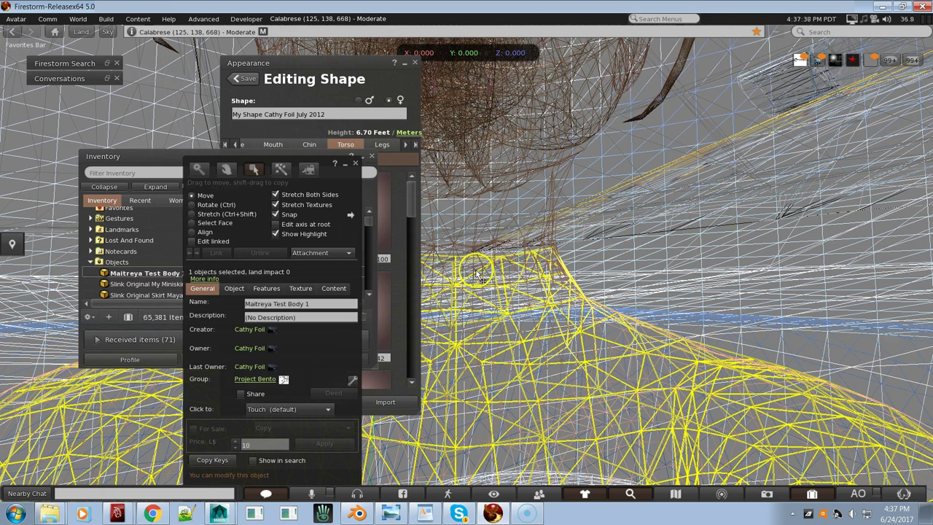
- Switch back to Maya and examine the Body_Master mesh's wireframe around the neck and shoulders up close
{"action": "key", "text": "alt+Tab"}
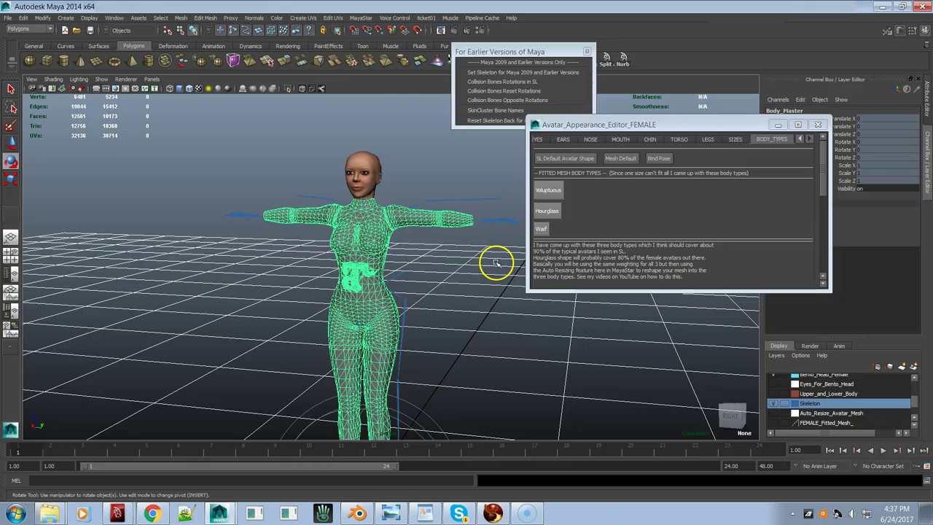
{"action": "scroll", "coordinate": [357, 209], "scroll_direction": "up", "scroll_amount": 6}
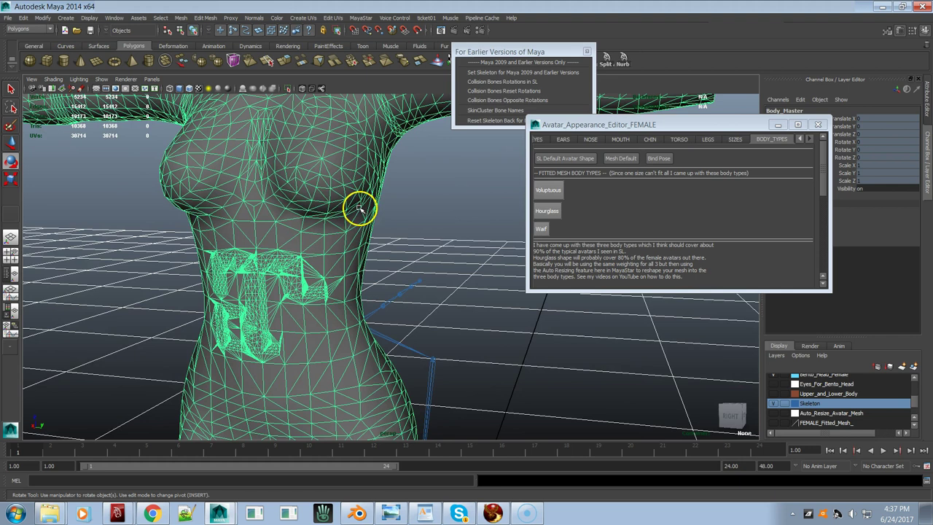
{"action": "middle_click_drag", "start_coordinate": [358, 211], "coordinate": [438, 344], "text": "alt"}
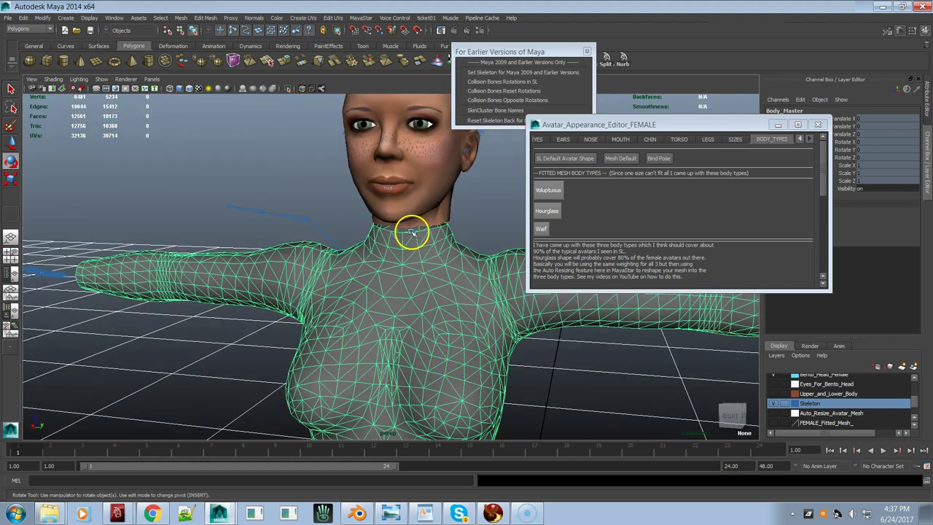
- Switch to Firestorm, check the texture settings of Maitreya Test Body 1, and close its editing window
{"action": "key", "text": "alt+Tab"}
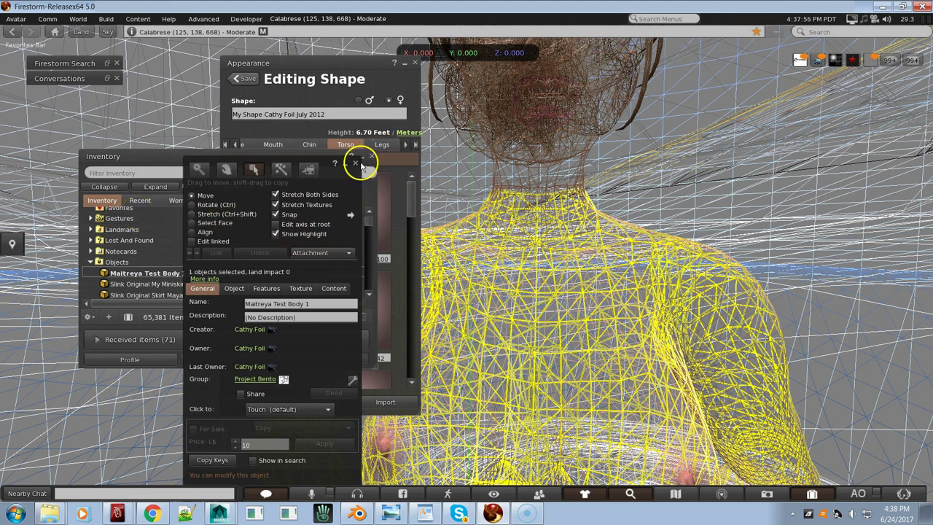
{"action": "left_click", "coordinate": [300, 289]}
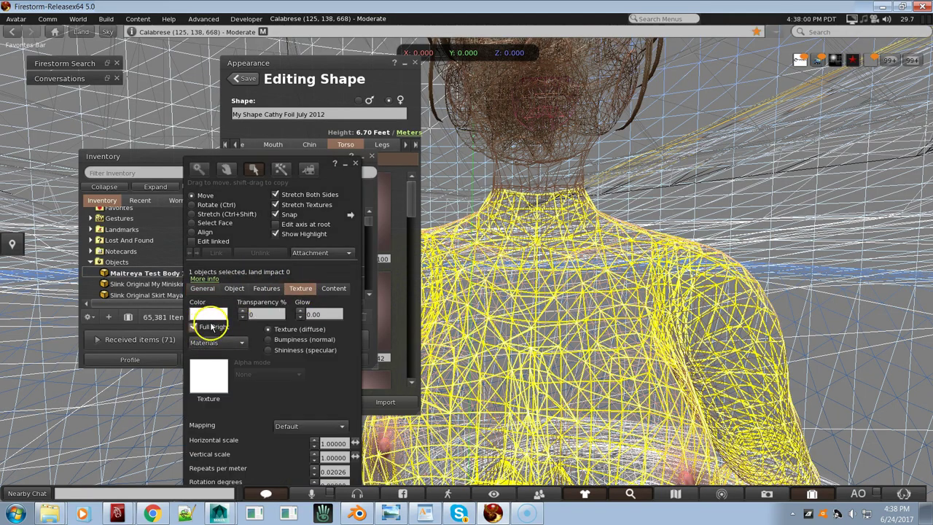
{"action": "left_click", "coordinate": [355, 164]}
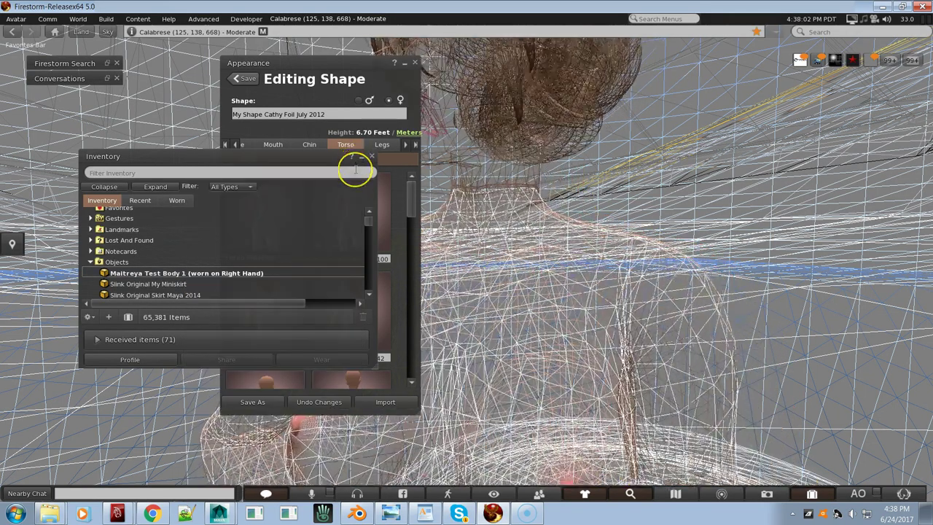
- Turn off wireframe rendering and inspect the worn body's fit on the avatar, up close and at full length
{"action": "key", "text": "ctrl+shift+r"}
{"action": "mouse_move", "coordinate": [430, 183]}
{"action": "left_mouse_down", "text": "alt"}
{"action": "mouse_move", "coordinate": [486, 187]}
{"action": "mouse_move", "coordinate": [473, 270]}
{"action": "mouse_move", "coordinate": [476, 259]}
{"action": "mouse_move", "coordinate": [458, 267]}
{"action": "mouse_move", "coordinate": [467, 263]}
{"action": "left_mouse_up", "text": "alt"}
{"action": "left_click_drag", "start_coordinate": [600, 355], "coordinate": [466, 265], "text": "alt"}
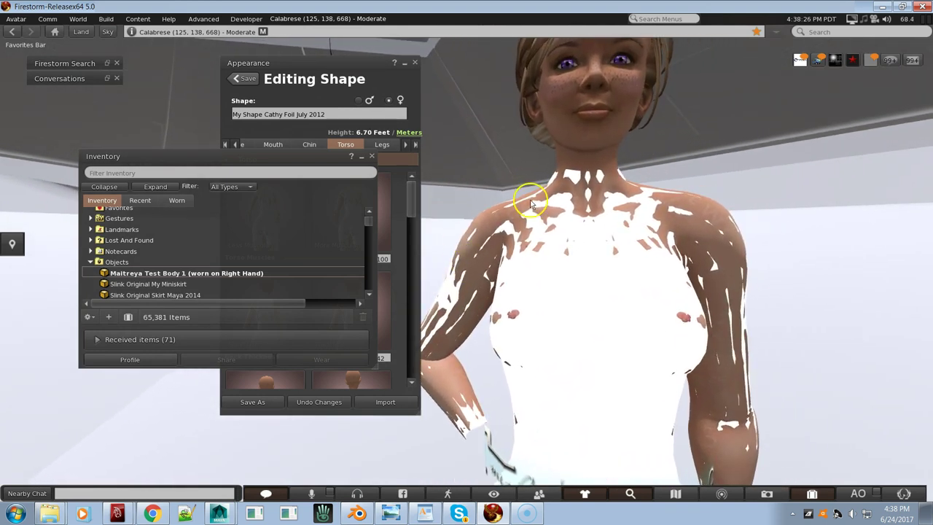
{"action": "left_click_drag", "start_coordinate": [595, 343], "coordinate": [463, 268], "text": "alt"}
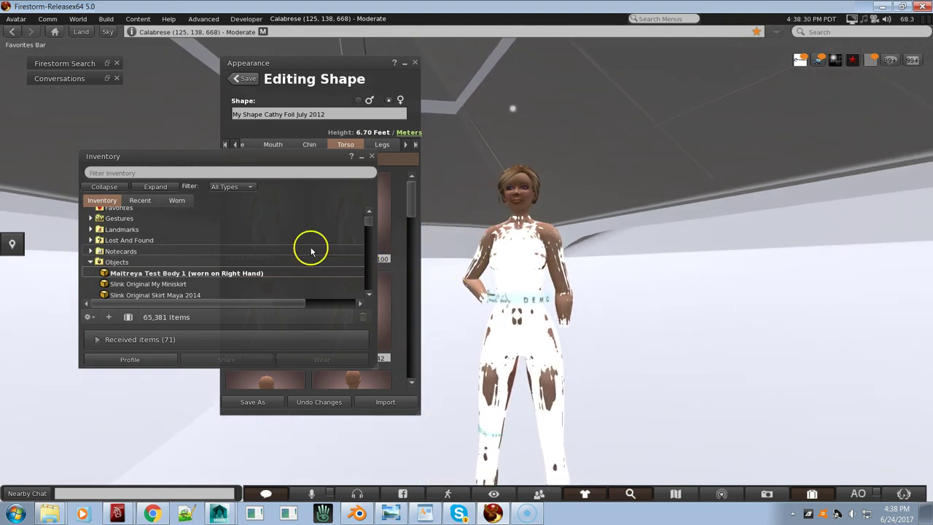
- Switch to Maya and import MaitreyaHandsandFeet.dae from the Desktop into the scene
{"action": "key", "text": "alt+Tab"}
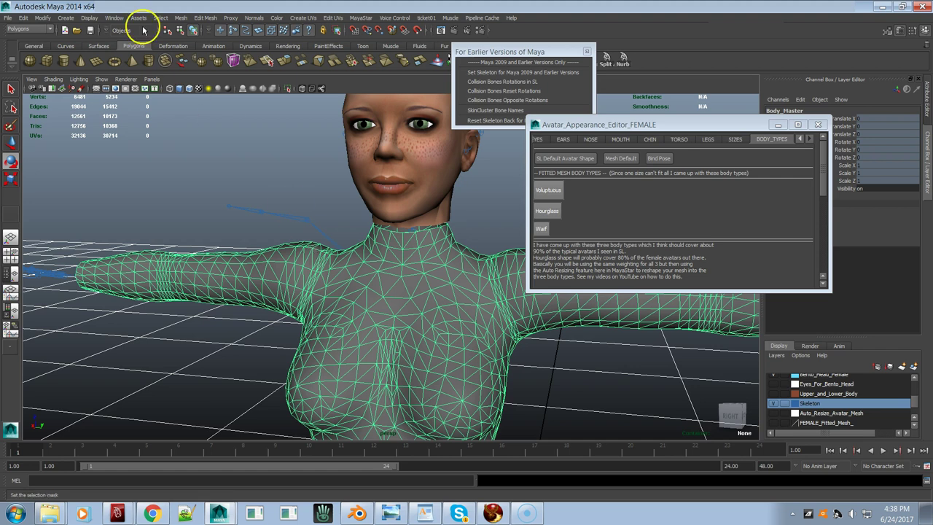
{"action": "left_click", "coordinate": [10, 18]}
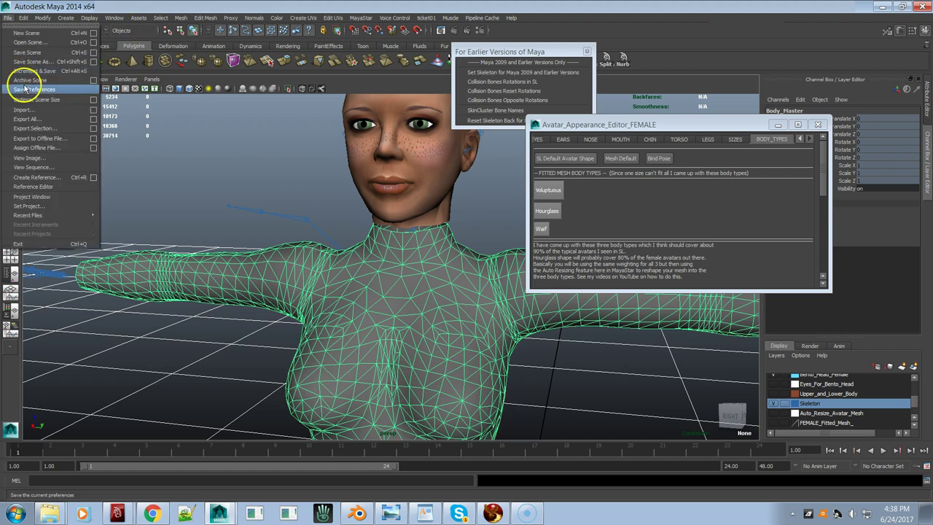
{"action": "left_click", "coordinate": [20, 109]}
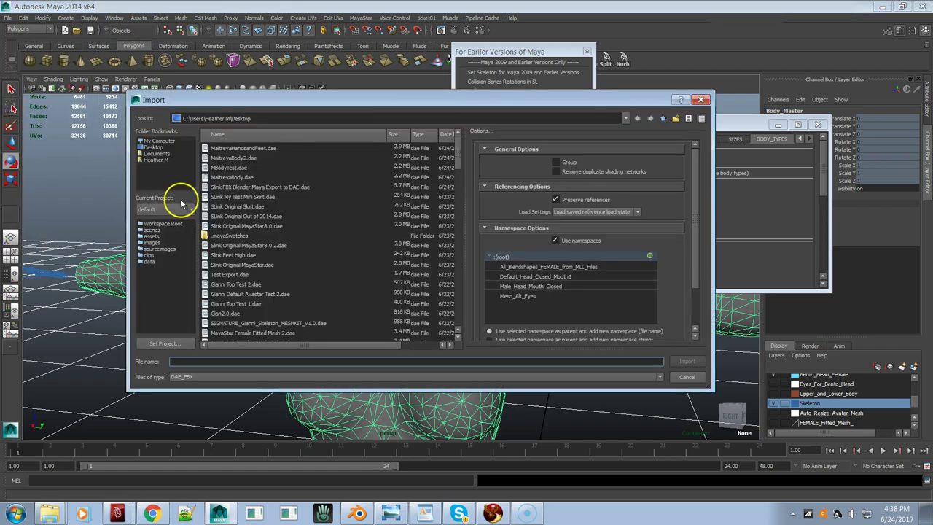
{"action": "double_click", "coordinate": [245, 149]}
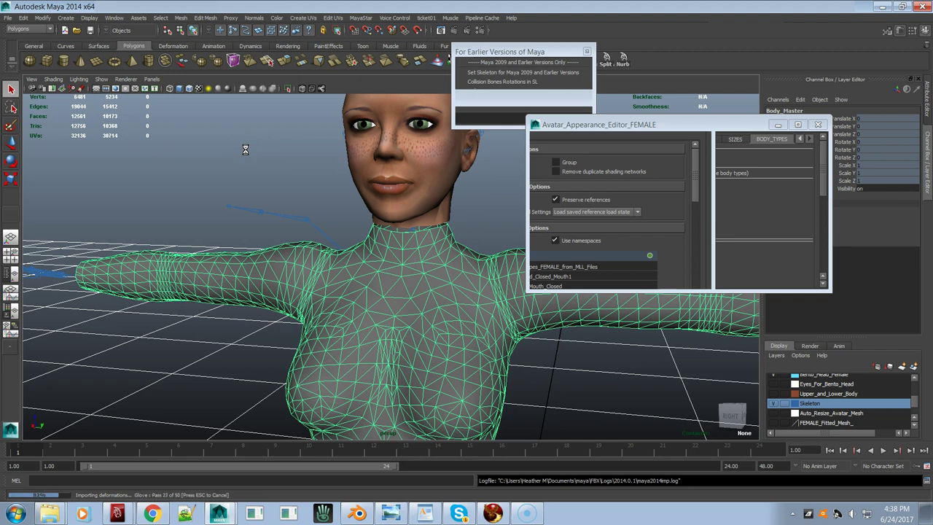
- Select the imported Foot_High mesh and examine how the hands and feet line up with the body
{"action": "left_click", "coordinate": [281, 141]}
{"action": "right_click_drag", "start_coordinate": [279, 146], "coordinate": [393, 336], "text": "alt"}
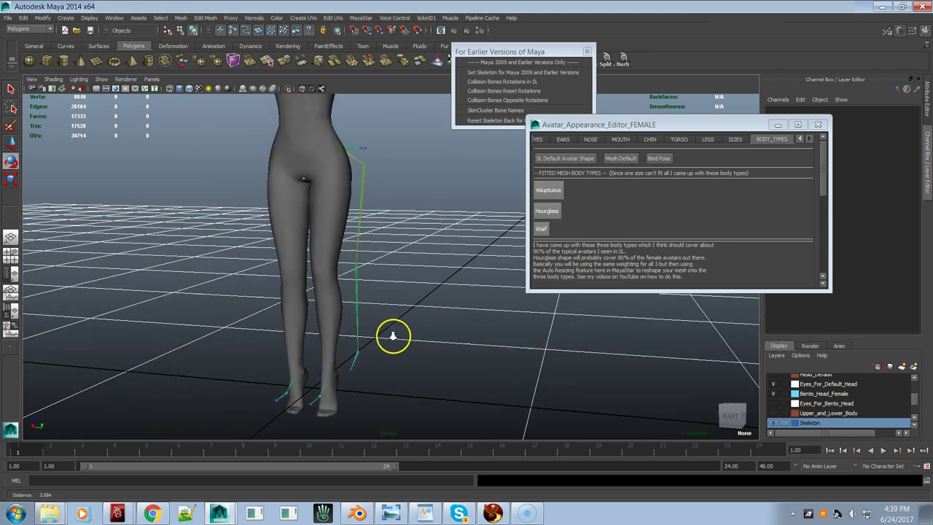
{"action": "left_click", "coordinate": [336, 395]}
{"action": "right_click_drag", "start_coordinate": [362, 369], "coordinate": [420, 287], "text": "alt"}
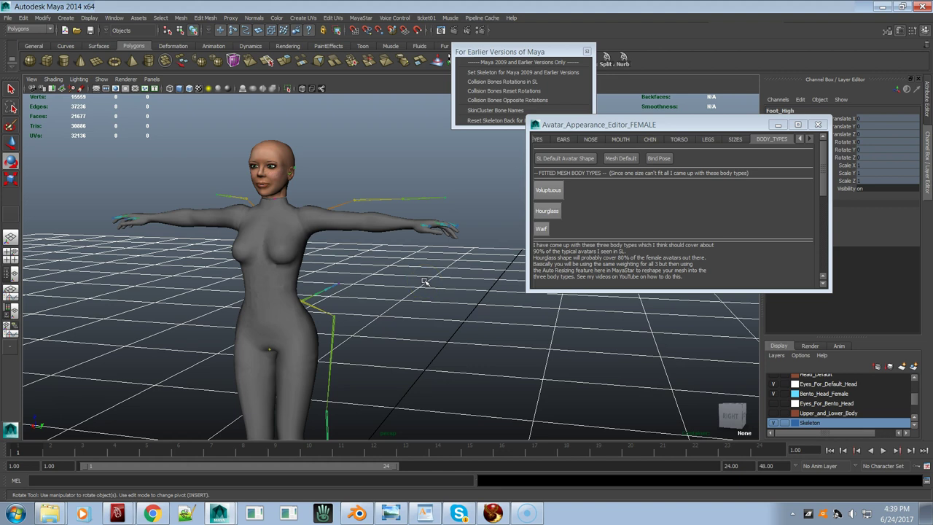
{"action": "right_click_drag", "start_coordinate": [406, 290], "coordinate": [270, 240], "text": "alt"}
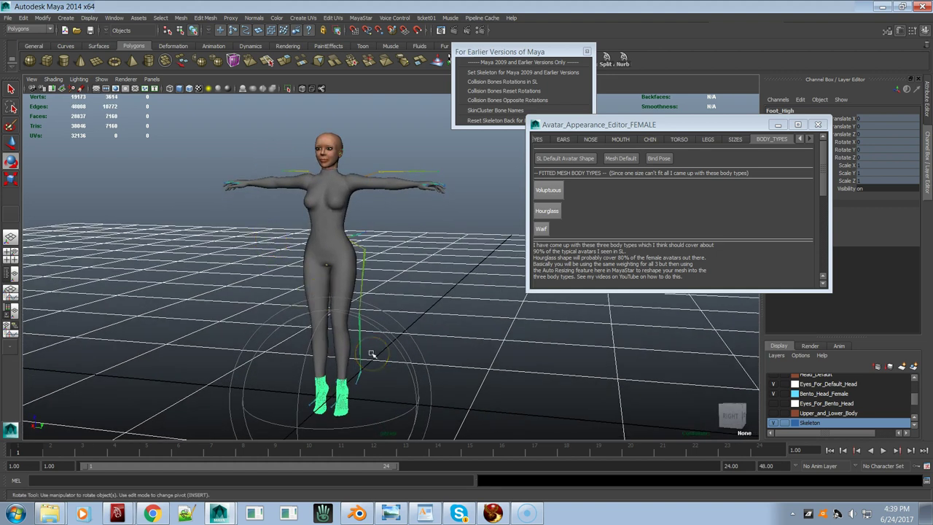
- Try to return the avatar to its bind pose, and delete the extra bindPose2 node in the Outliner
{"action": "left_click", "coordinate": [657, 159]}
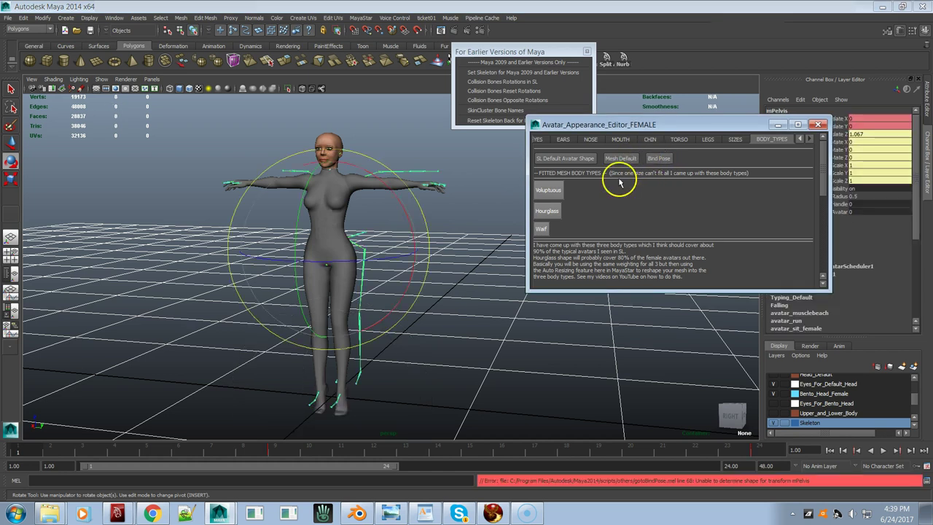
{"action": "left_click", "coordinate": [108, 17]}
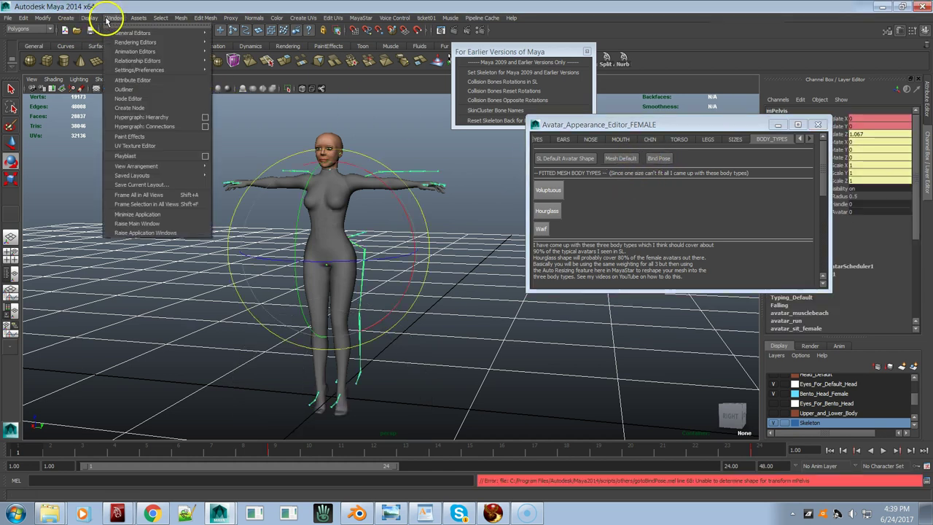
{"action": "left_click", "coordinate": [112, 87]}
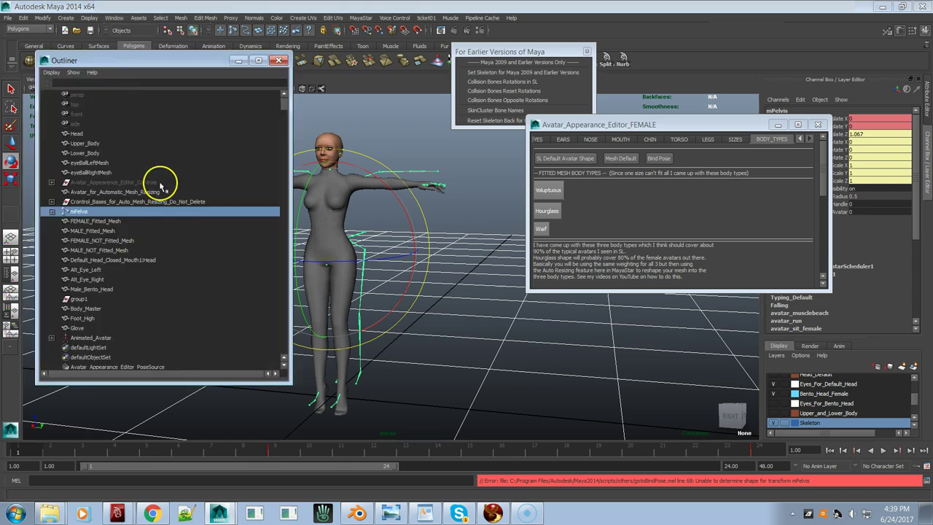
{"action": "left_click_drag", "start_coordinate": [287, 103], "coordinate": [240, 370]}
{"action": "scroll", "coordinate": [147, 290], "scroll_direction": "up", "scroll_amount": 10}
{"action": "scroll", "coordinate": [146, 286], "scroll_direction": "up", "scroll_amount": 5}
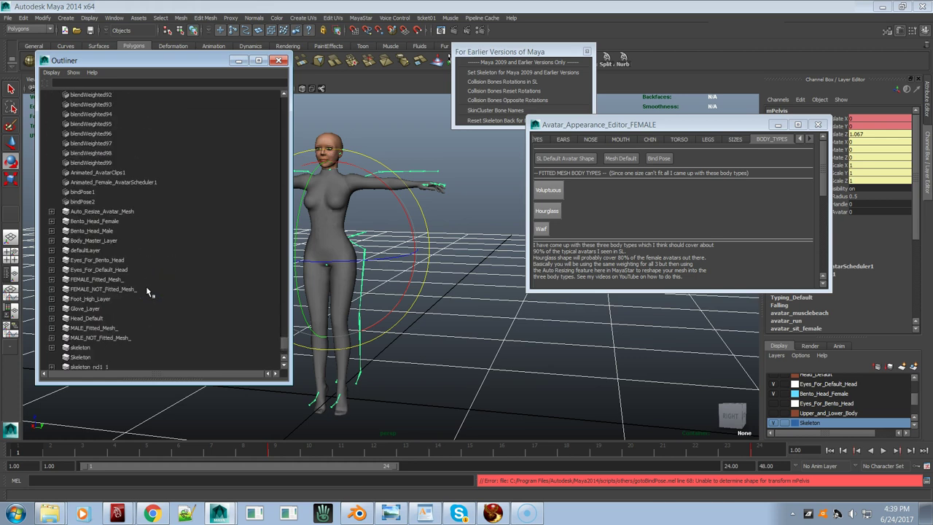
{"action": "left_click", "coordinate": [81, 201]}
{"action": "key", "text": "Delete"}
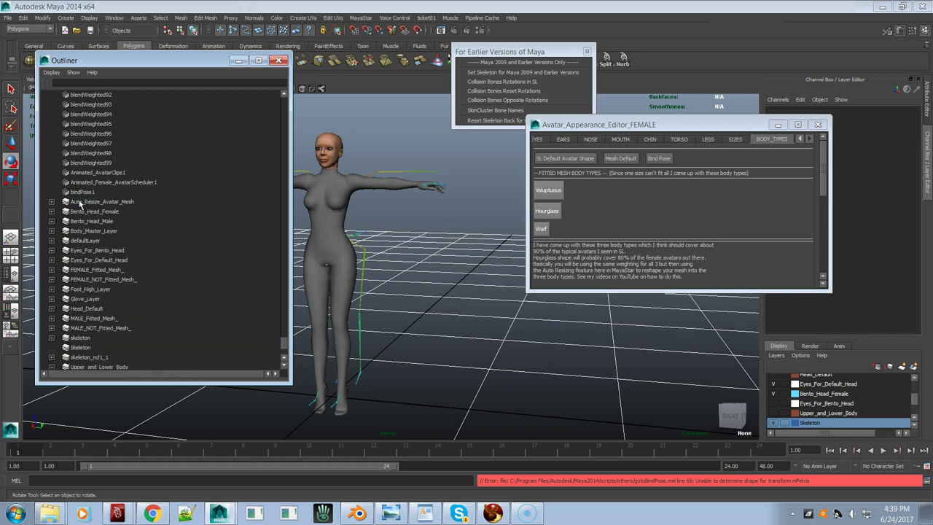
{"action": "left_click", "coordinate": [278, 60]}
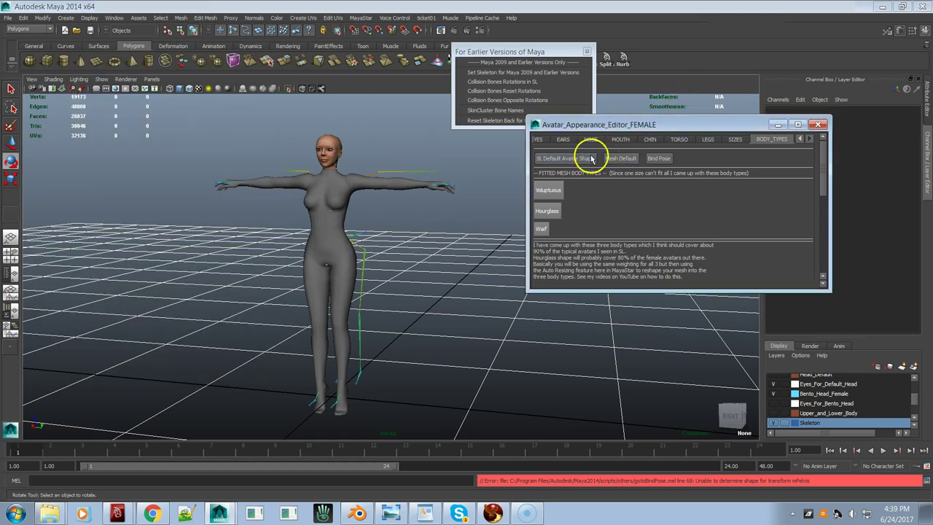
- Play the Female Walk animation to test the imported hands and feet, and return the avatar to its bind pose
{"action": "left_click_drag", "start_coordinate": [431, 207], "coordinate": [432, 182], "text": "alt"}
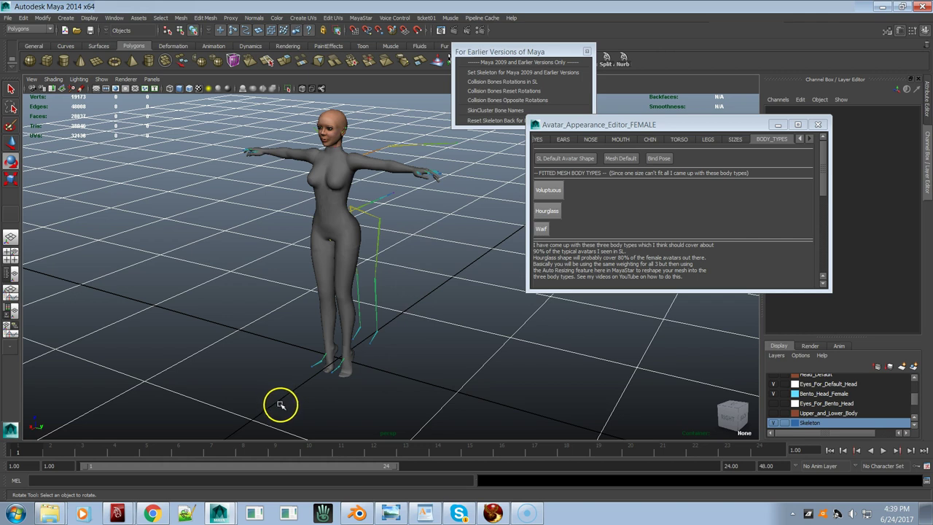
{"action": "left_click", "coordinate": [362, 18]}
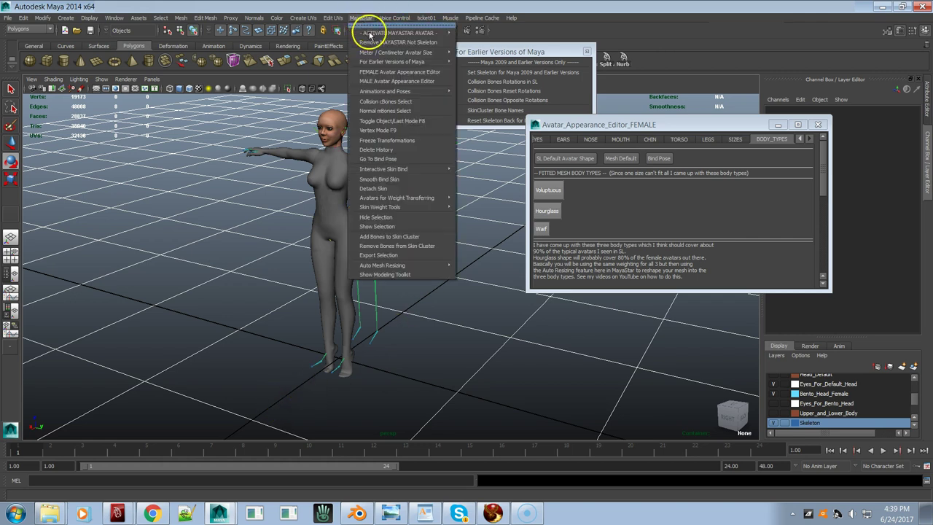
{"action": "mouse_move", "coordinate": [392, 92]}
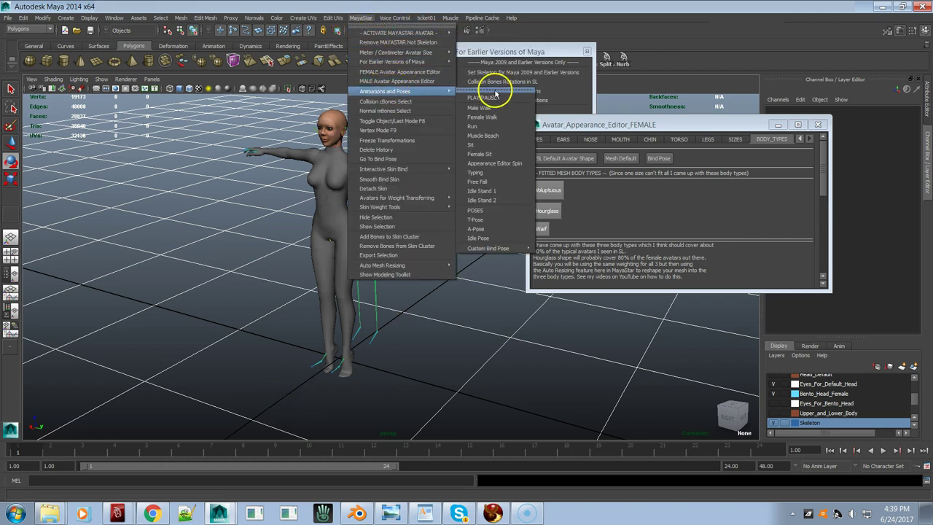
{"action": "left_click", "coordinate": [481, 117]}
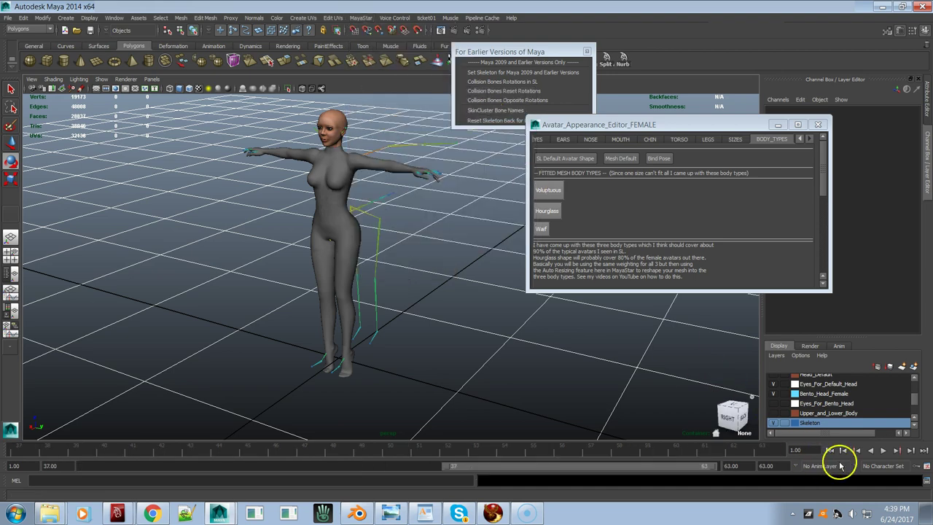
{"action": "left_click", "coordinate": [883, 450]}
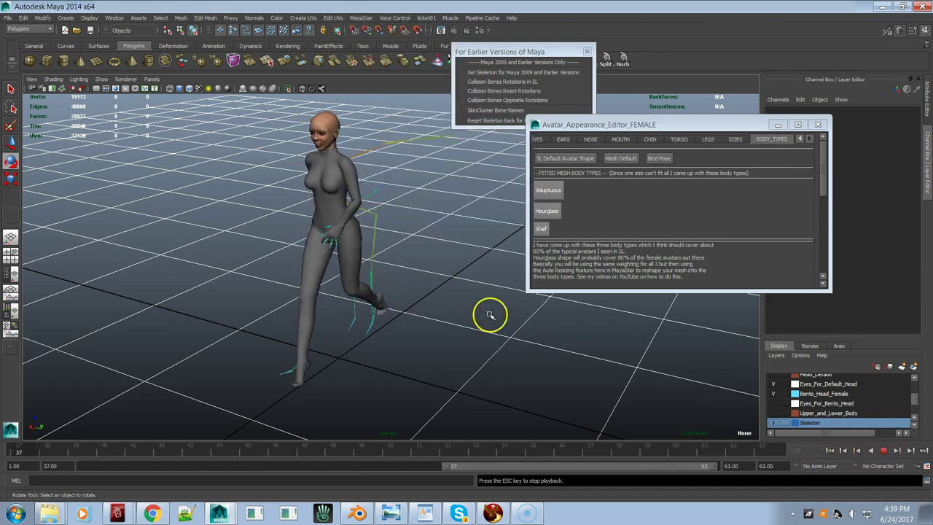
{"action": "left_click_drag", "start_coordinate": [317, 277], "coordinate": [348, 266], "text": "alt"}
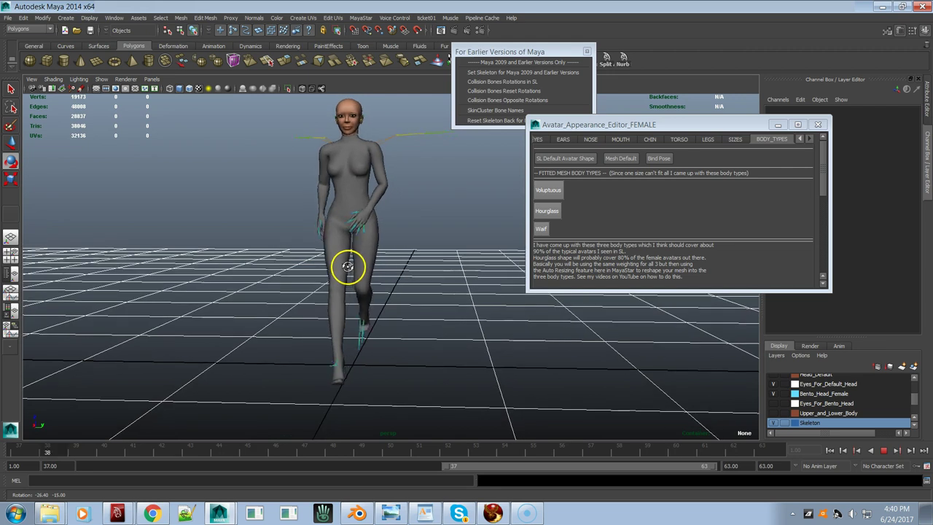
{"action": "left_click", "coordinate": [883, 450]}
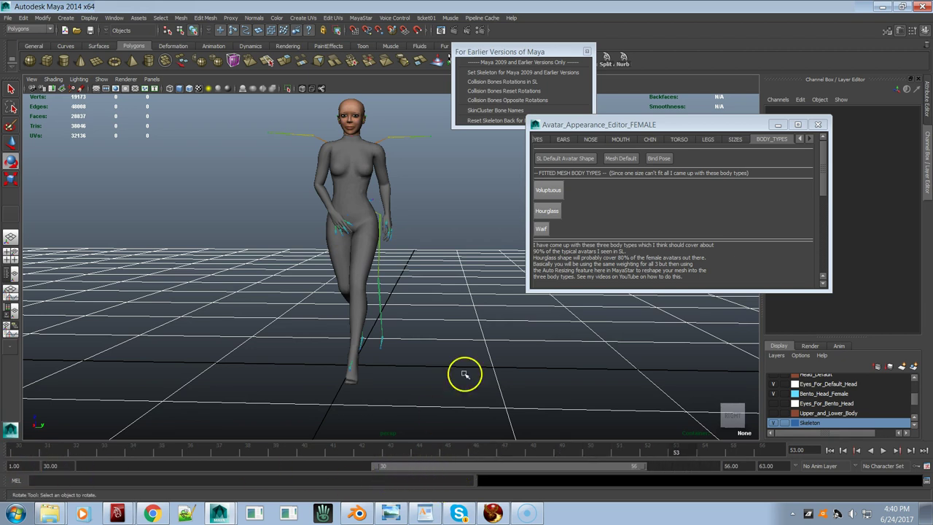
{"action": "left_click", "coordinate": [665, 159]}
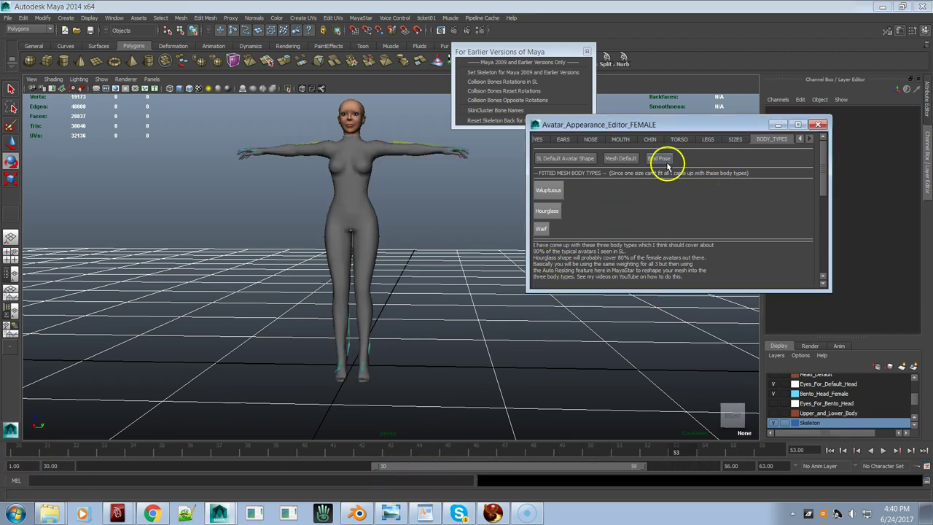
{"action": "left_click_drag", "start_coordinate": [445, 304], "coordinate": [524, 337], "text": "alt"}
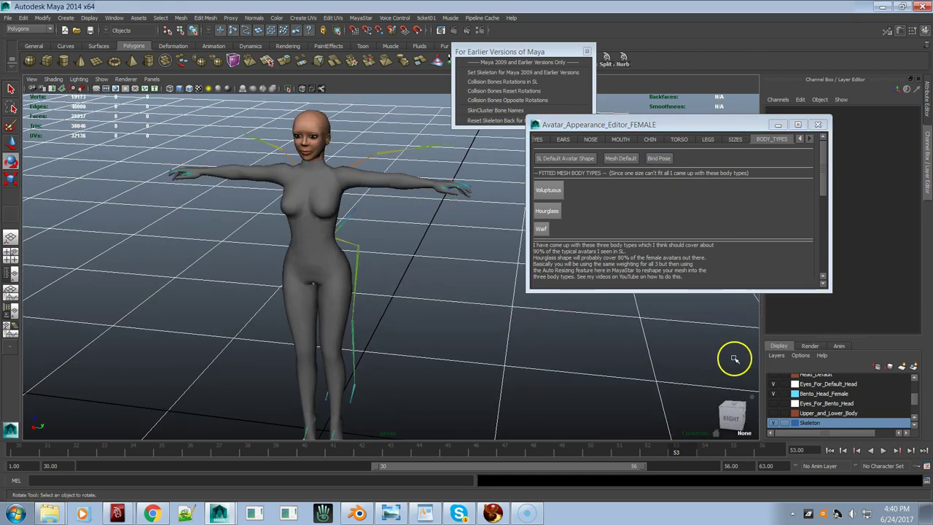
- Toggle the visibility of the Foot_High, Glove, Body_Master and skeleton_ncl1_1 layers off and on to check their contents
{"action": "scroll", "coordinate": [830, 407], "scroll_direction": "up", "scroll_amount": 5}
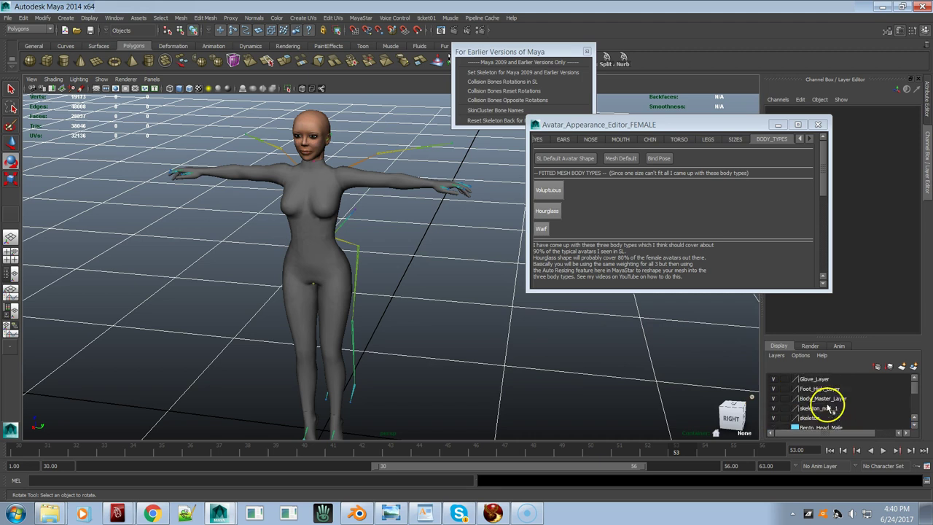
{"action": "left_click", "coordinate": [773, 388]}
{"action": "left_click", "coordinate": [774, 389]}
{"action": "left_click", "coordinate": [774, 380]}
{"action": "left_click", "coordinate": [773, 380]}
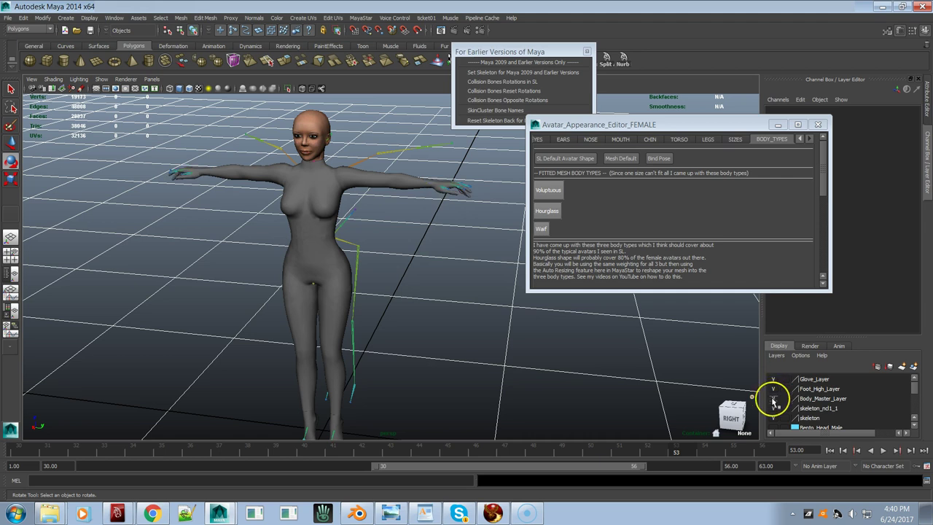
{"action": "left_click", "coordinate": [773, 399]}
{"action": "left_click", "coordinate": [774, 398]}
{"action": "left_click", "coordinate": [773, 408]}
{"action": "left_click", "coordinate": [774, 409]}
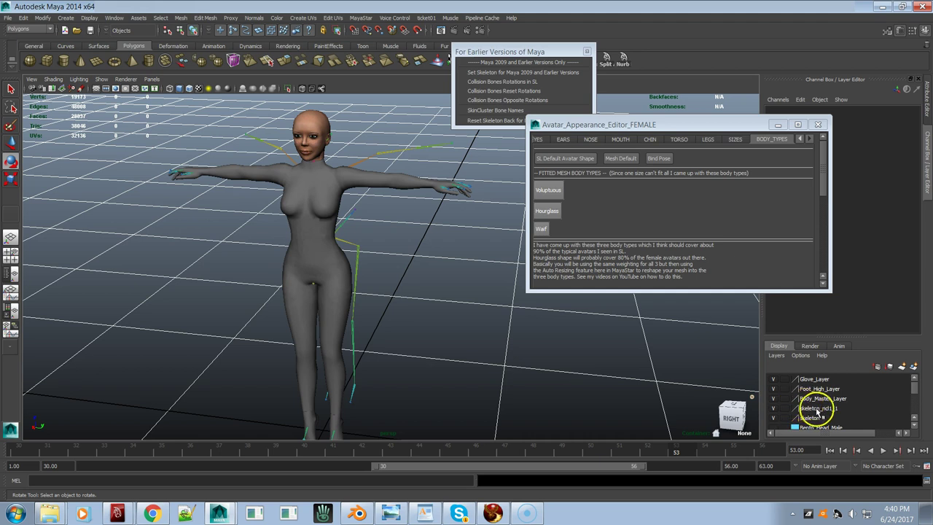
- Hide the leftover lowercase skeleton display layer and delete it
{"action": "left_click", "coordinate": [774, 418]}
{"action": "left_click", "coordinate": [803, 418]}
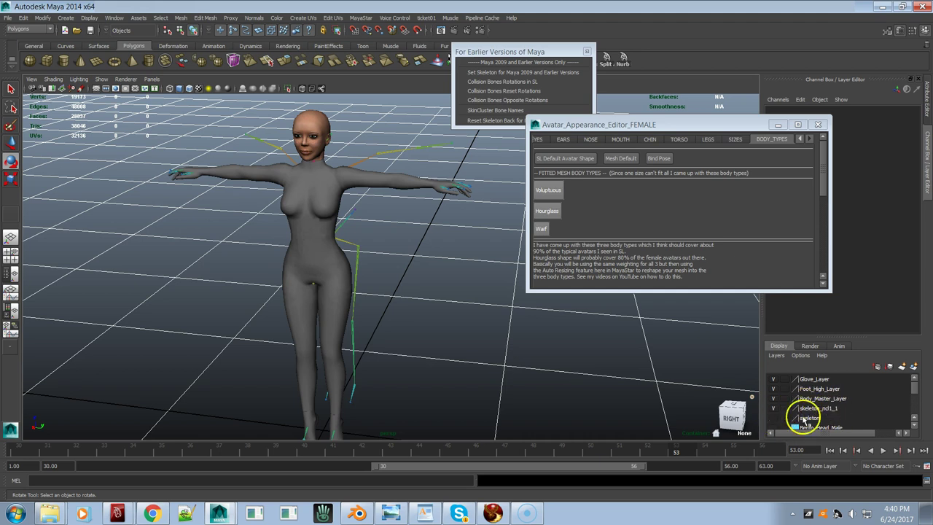
{"action": "right_click", "coordinate": [804, 420]}
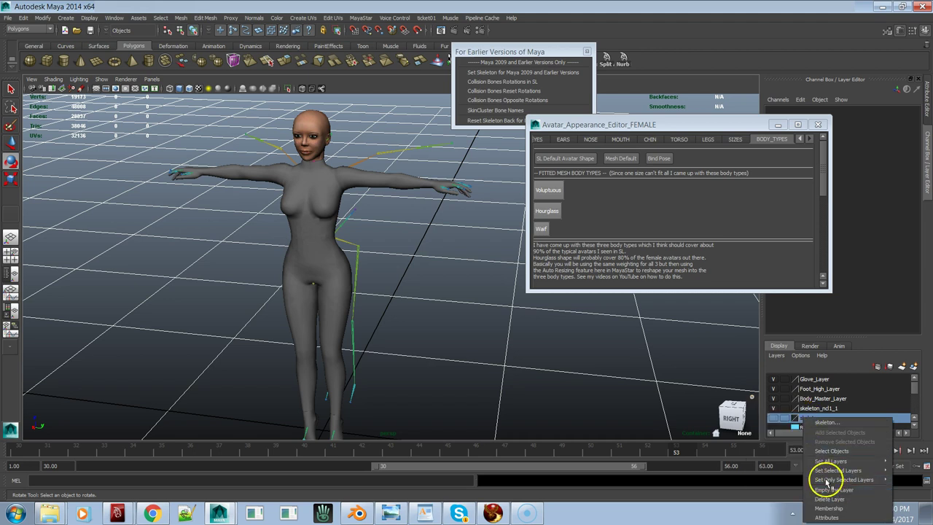
{"action": "left_click", "coordinate": [802, 421]}
{"action": "left_click", "coordinate": [820, 422]}
{"action": "right_click", "coordinate": [820, 422]}
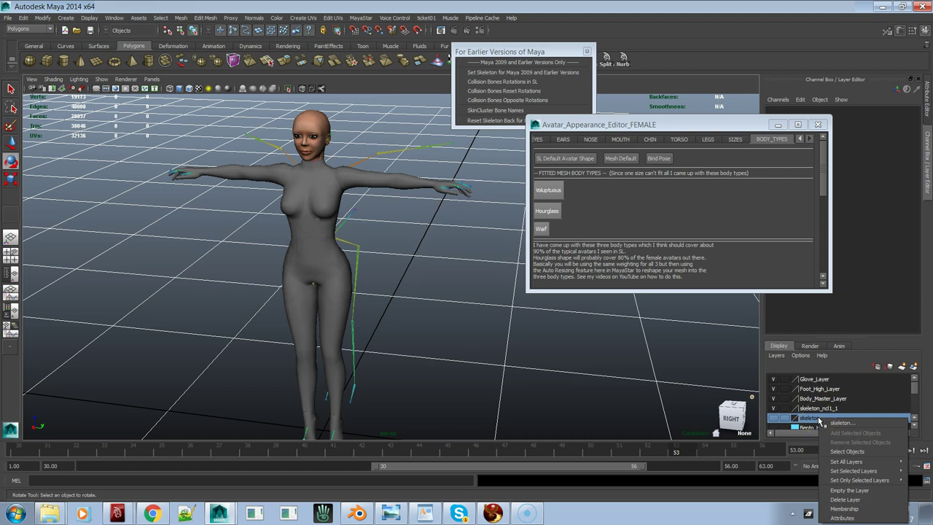
{"action": "left_click", "coordinate": [841, 500]}
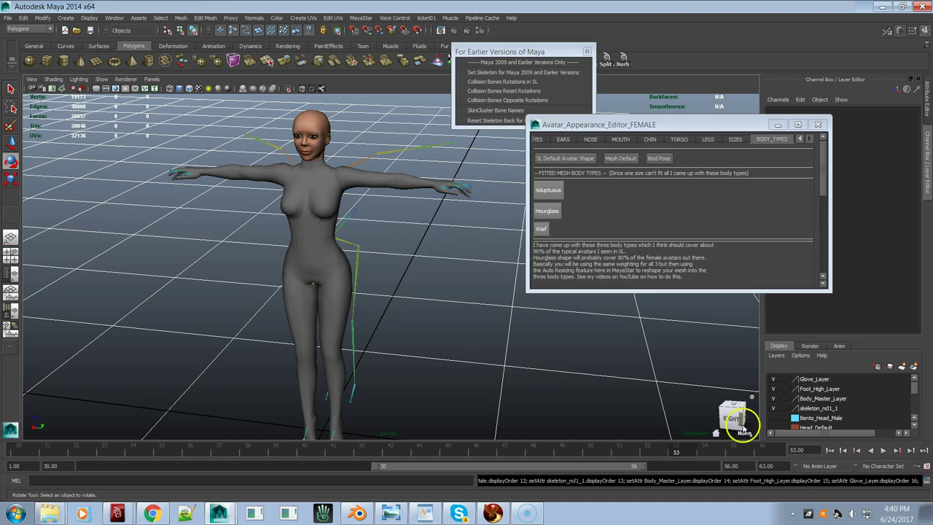
{"action": "left_click_drag", "start_coordinate": [367, 267], "coordinate": [348, 269], "text": "alt"}
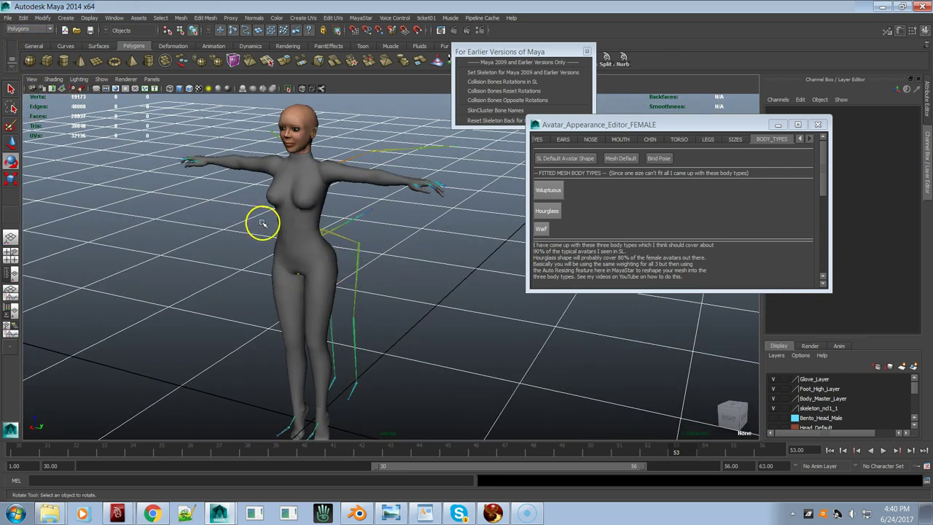
{"action": "right_click_drag", "start_coordinate": [352, 239], "coordinate": [254, 243], "text": "alt"}
{"action": "left_click_drag", "start_coordinate": [254, 244], "coordinate": [302, 254], "text": "alt"}
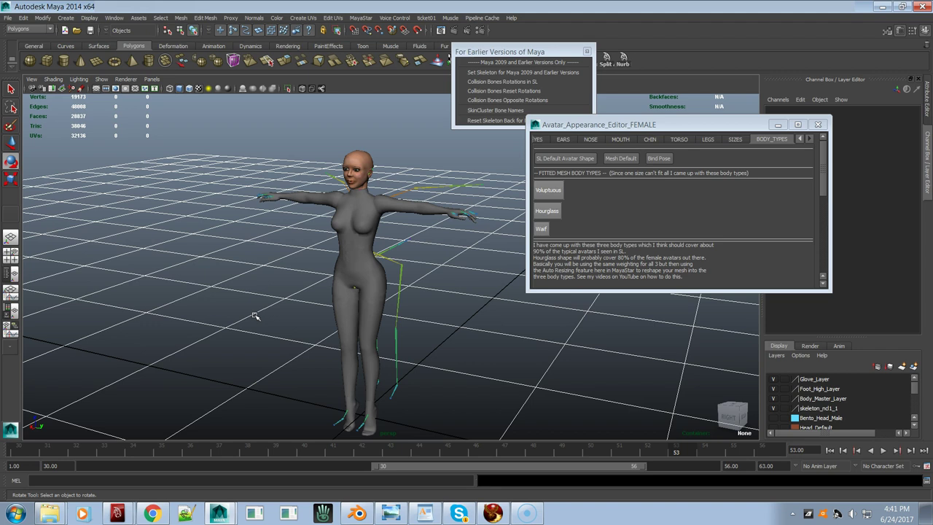
{"action": "left_click", "coordinate": [17, 495]}
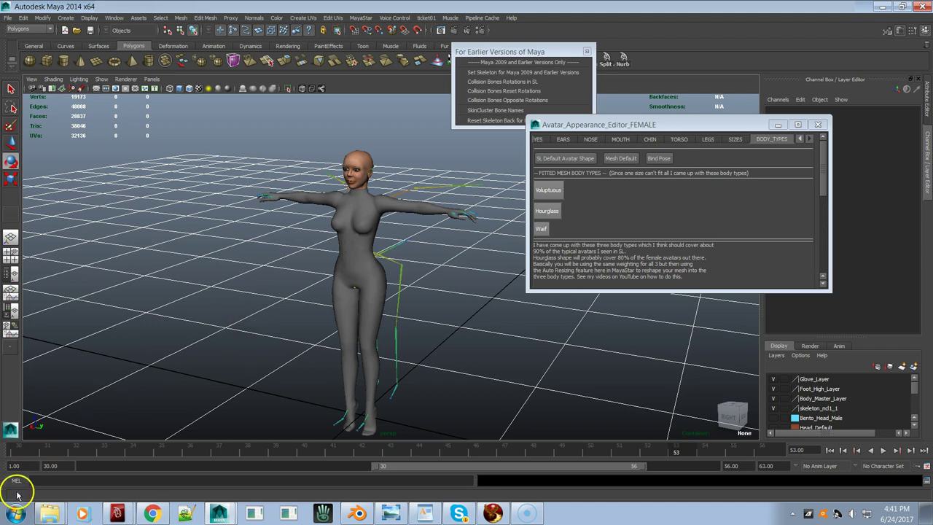